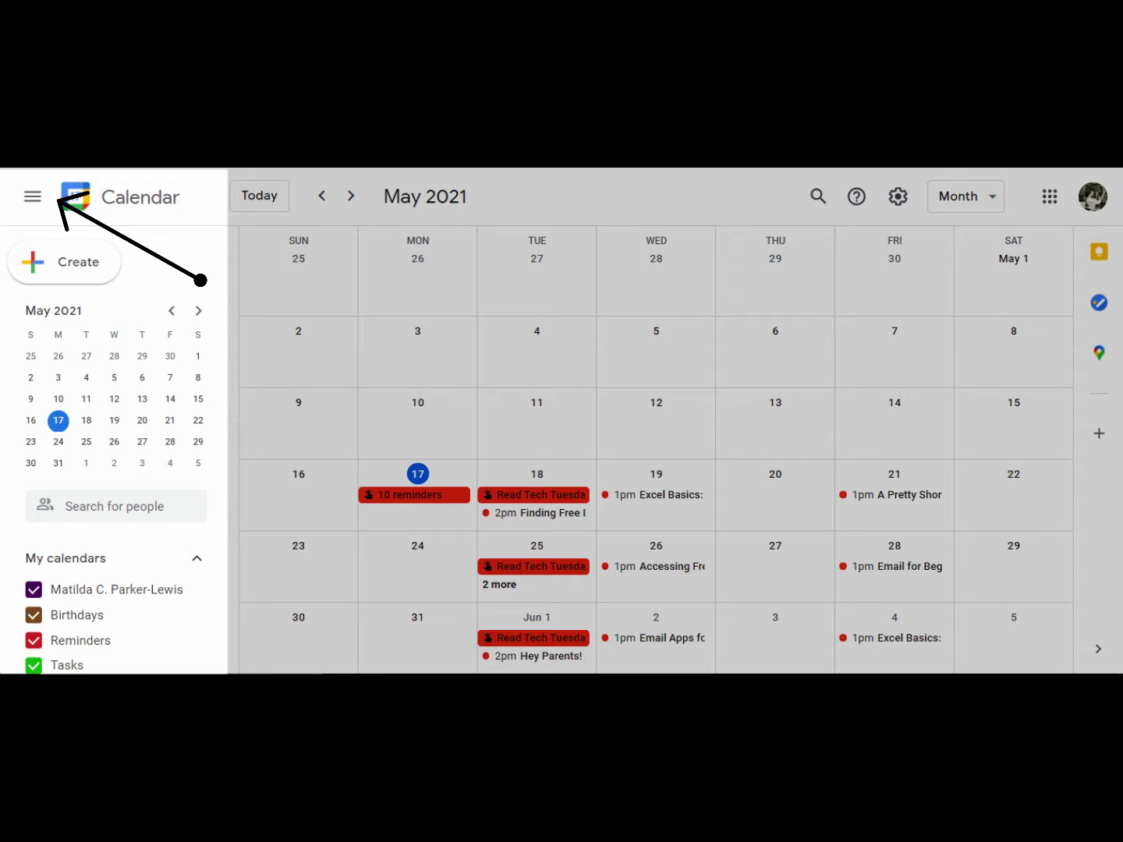
# Hide and restore the sidebar, and look over a blank new-event form before discarding it
pyautogui.click(33, 204)
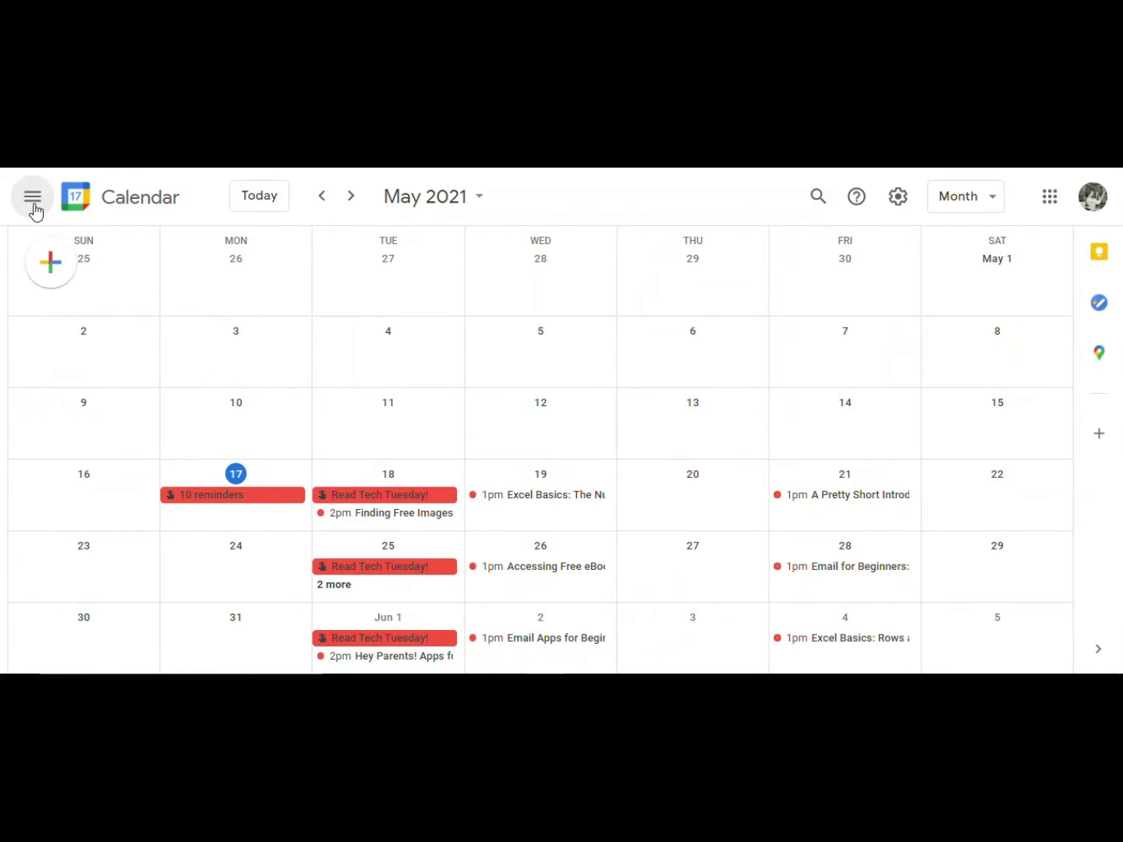
pyautogui.click(33, 205)
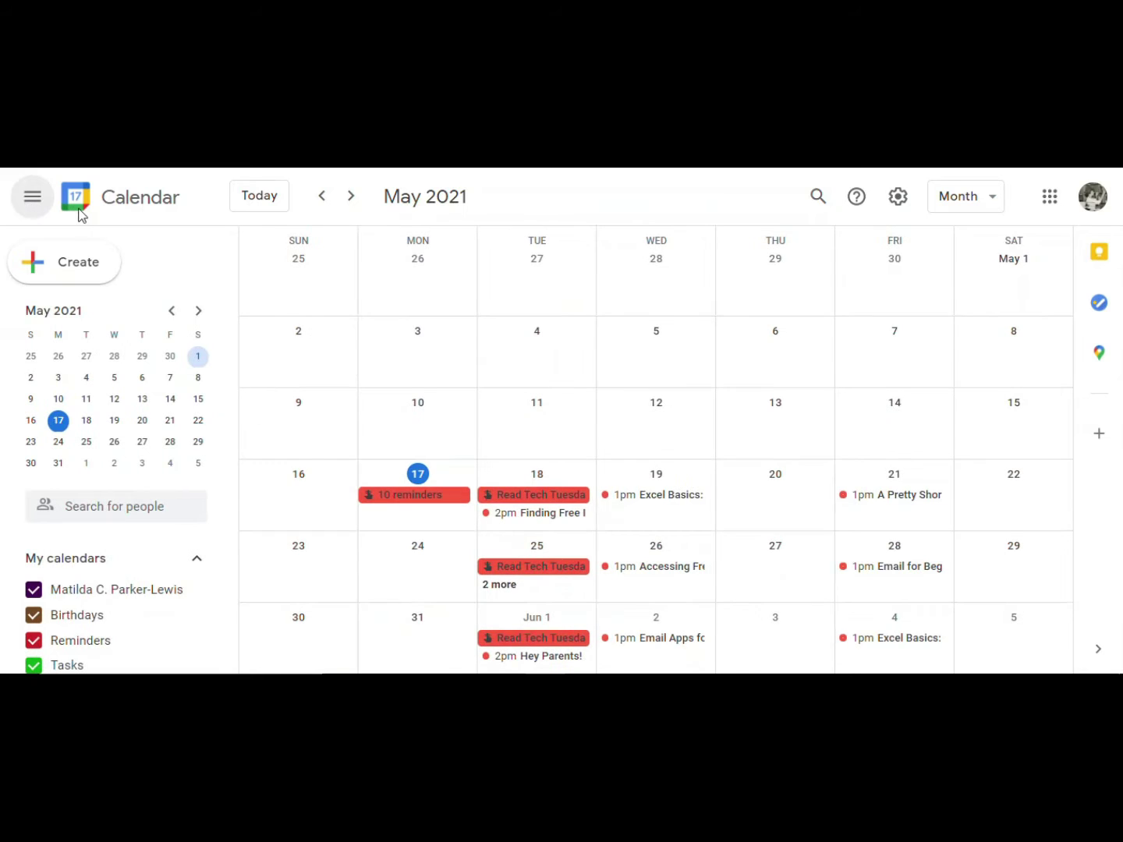
pyautogui.click(102, 270)
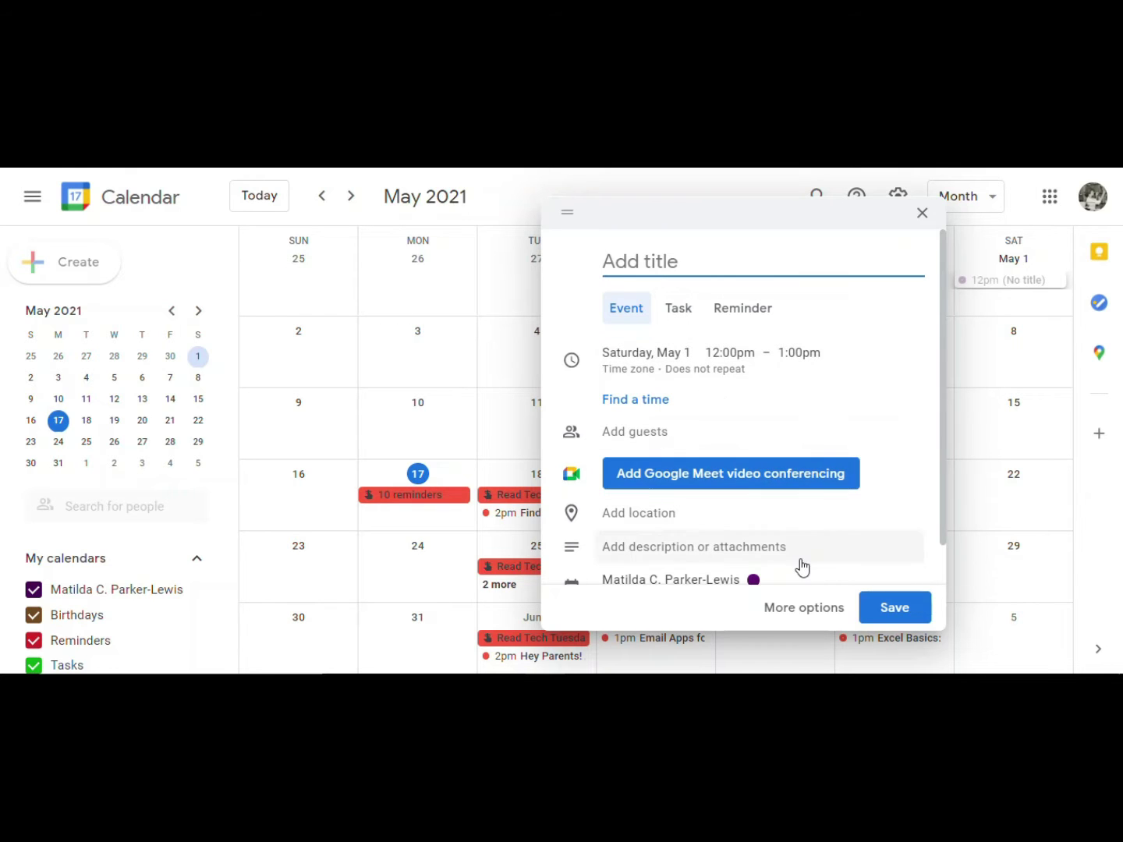
pyautogui.scroll(-1, 811, 549)
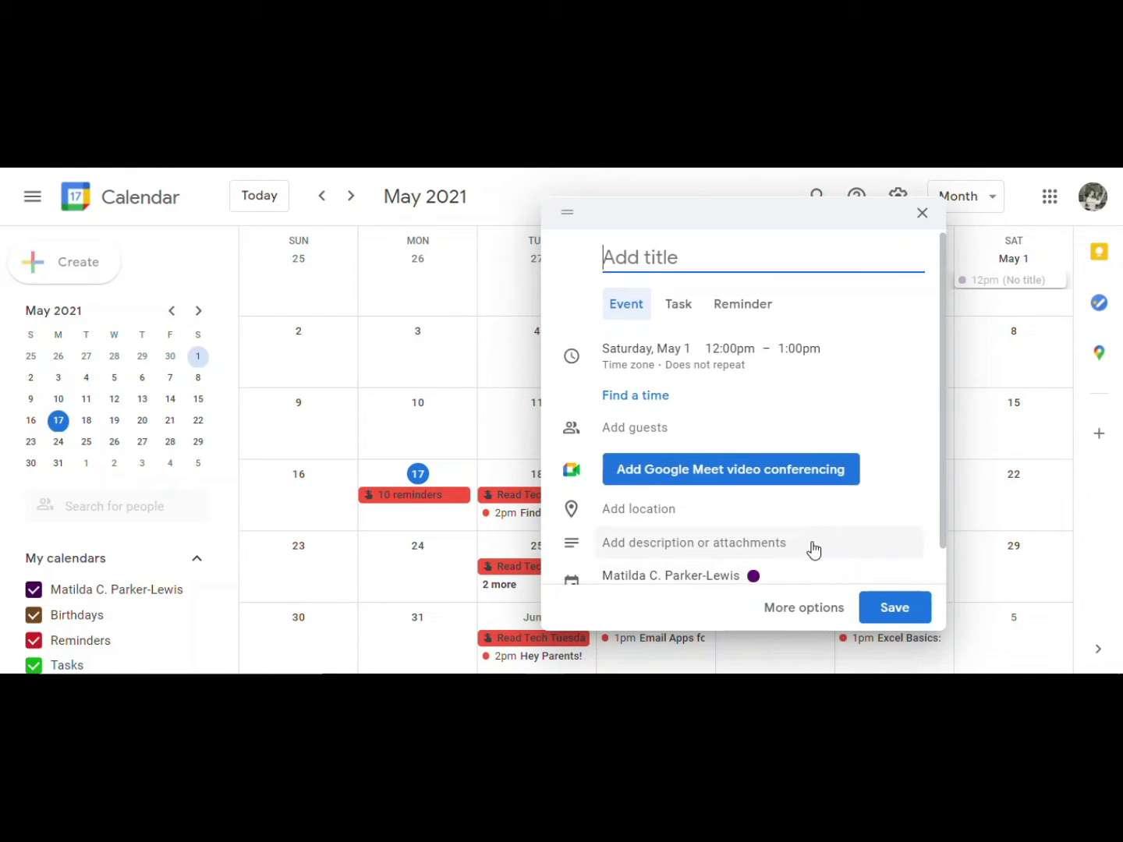
pyautogui.click(923, 215)
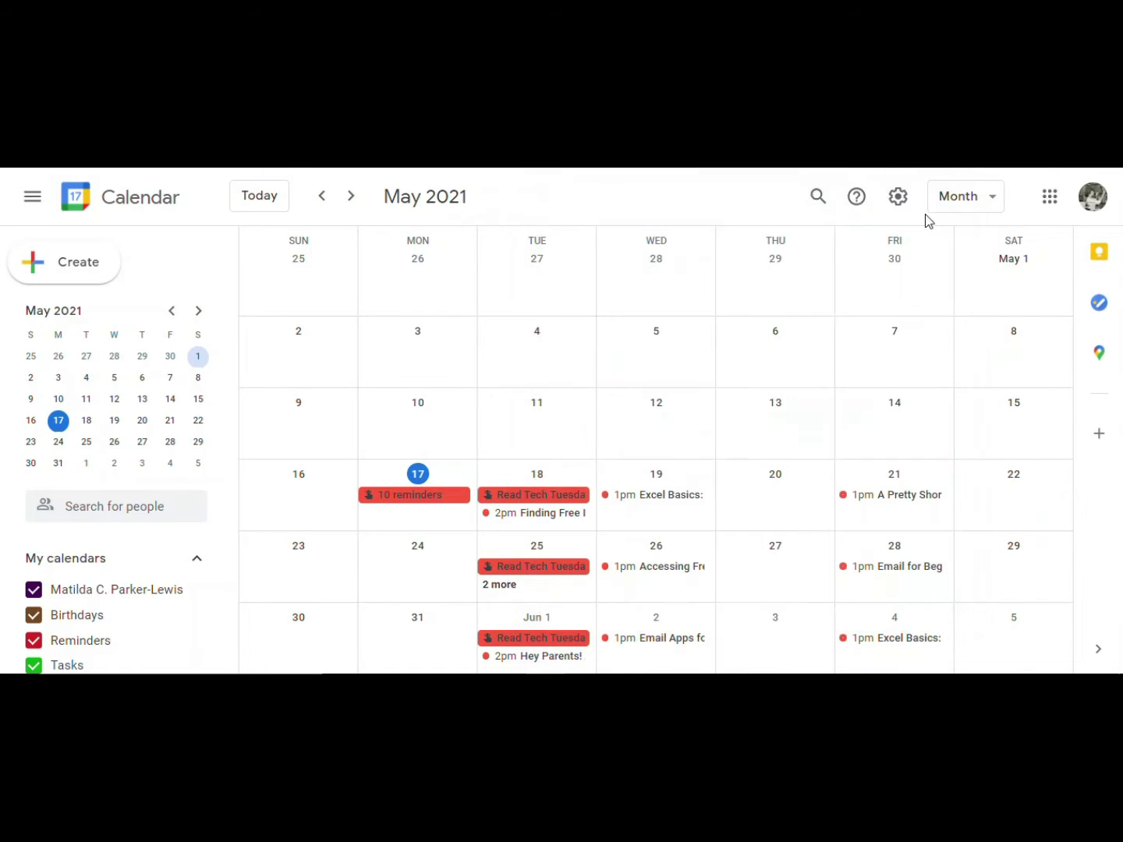
# Browse the mini calendar forward from May to August 2021
pyautogui.click(201, 314)
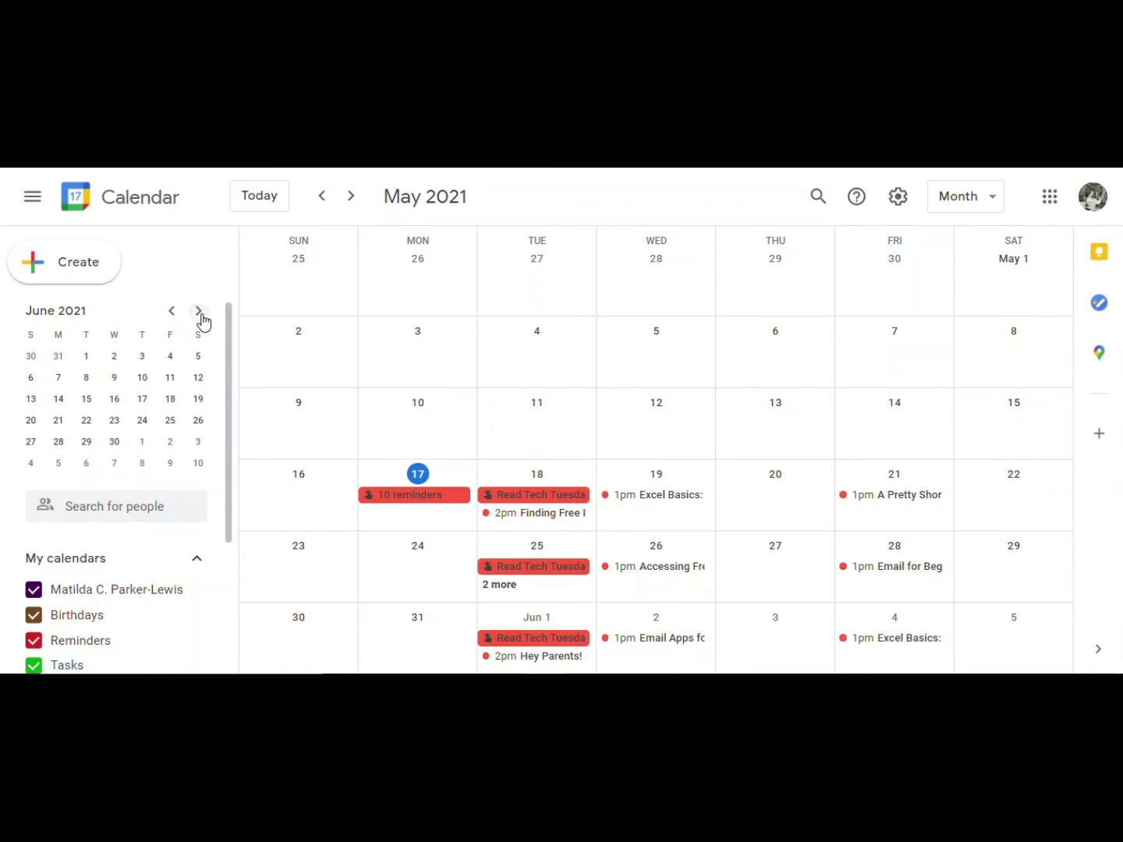
pyautogui.click(202, 314)
pyautogui.click(201, 316)
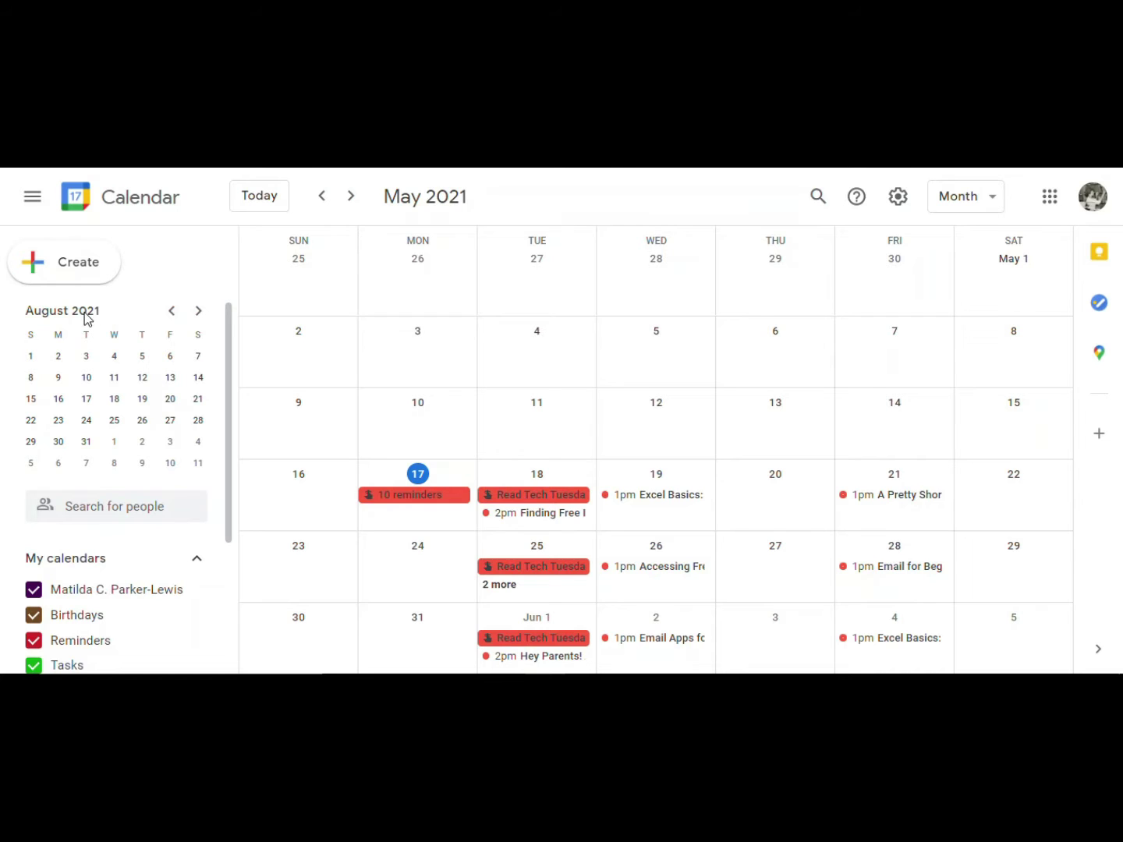
# Toggle the Birthdays, Reminders and Tasks calendars off and back on
pyautogui.scroll(-3, 215, 654)
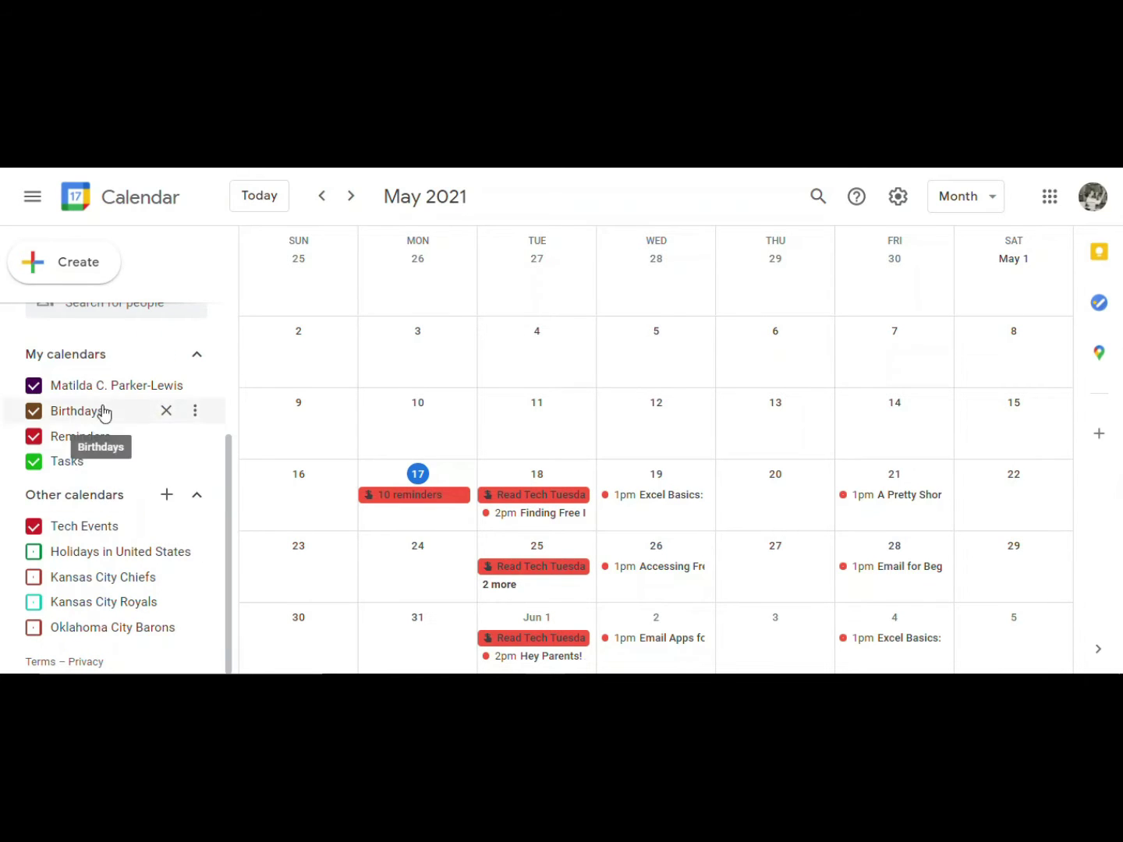
pyautogui.click(33, 413)
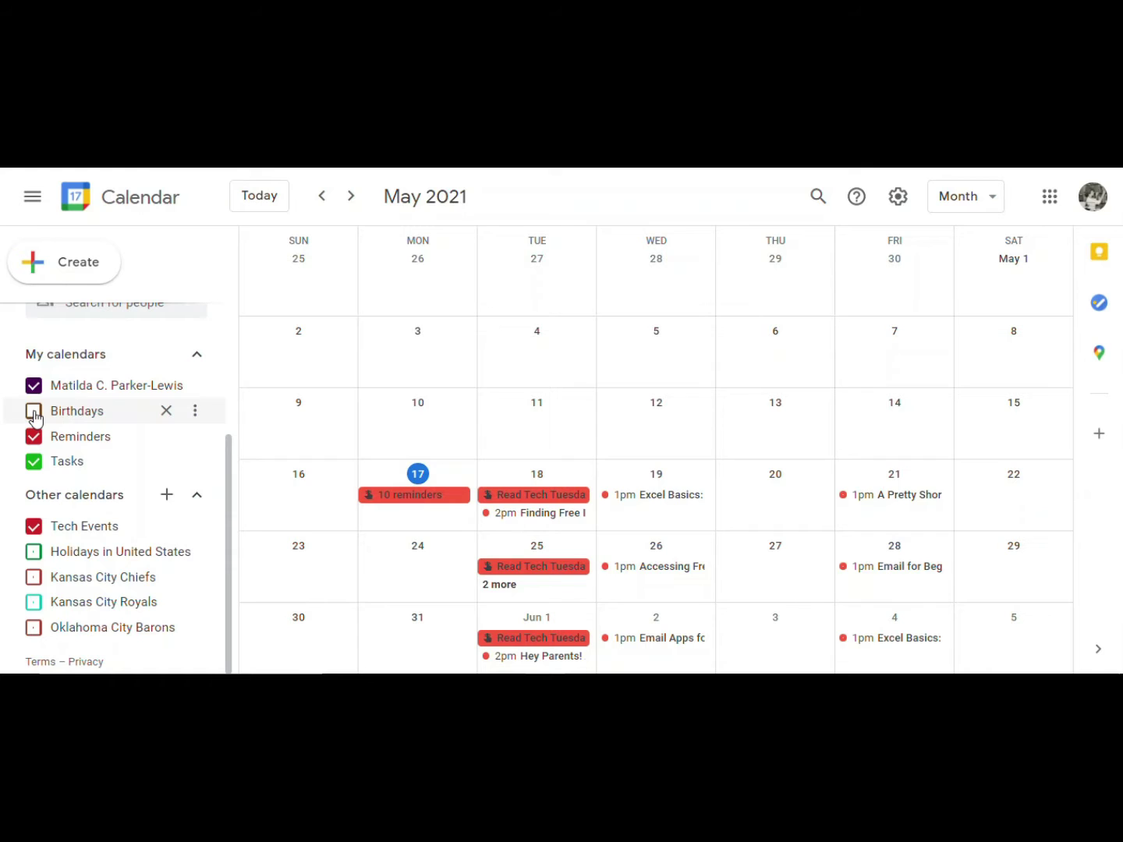
pyautogui.click(34, 438)
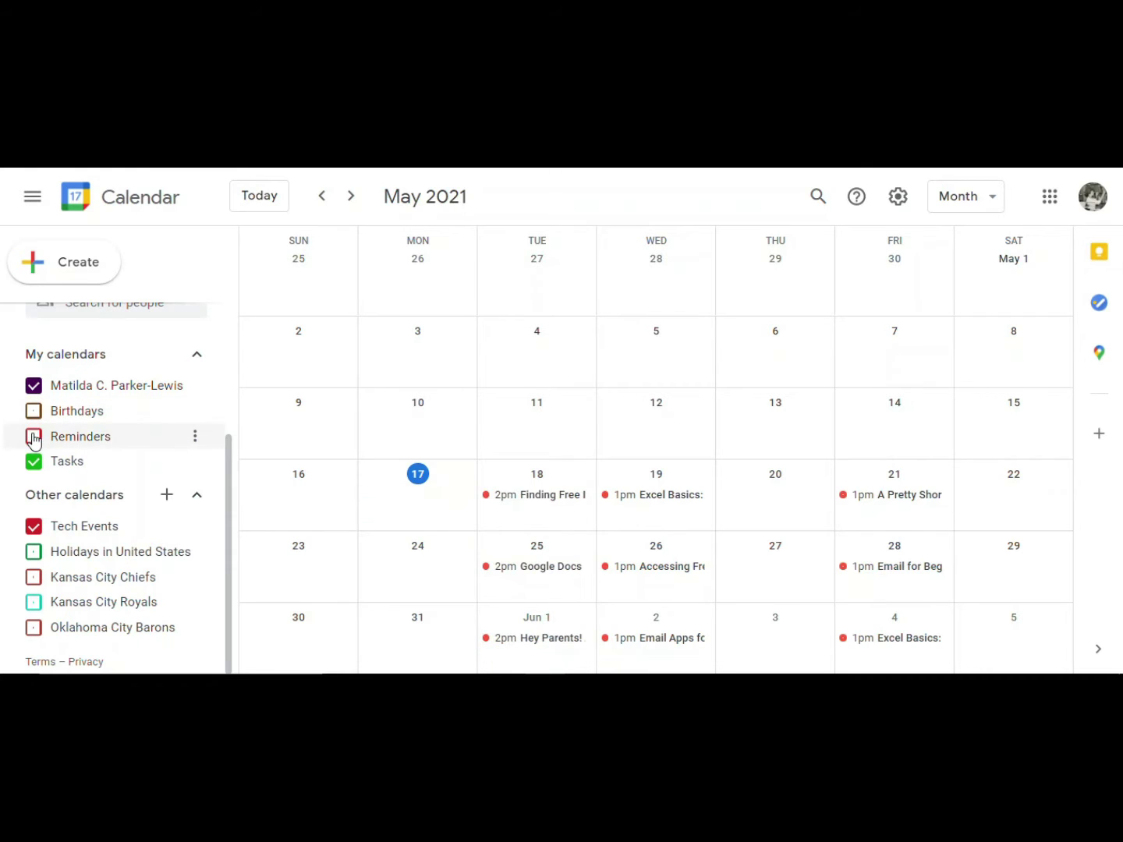
pyautogui.click(34, 438)
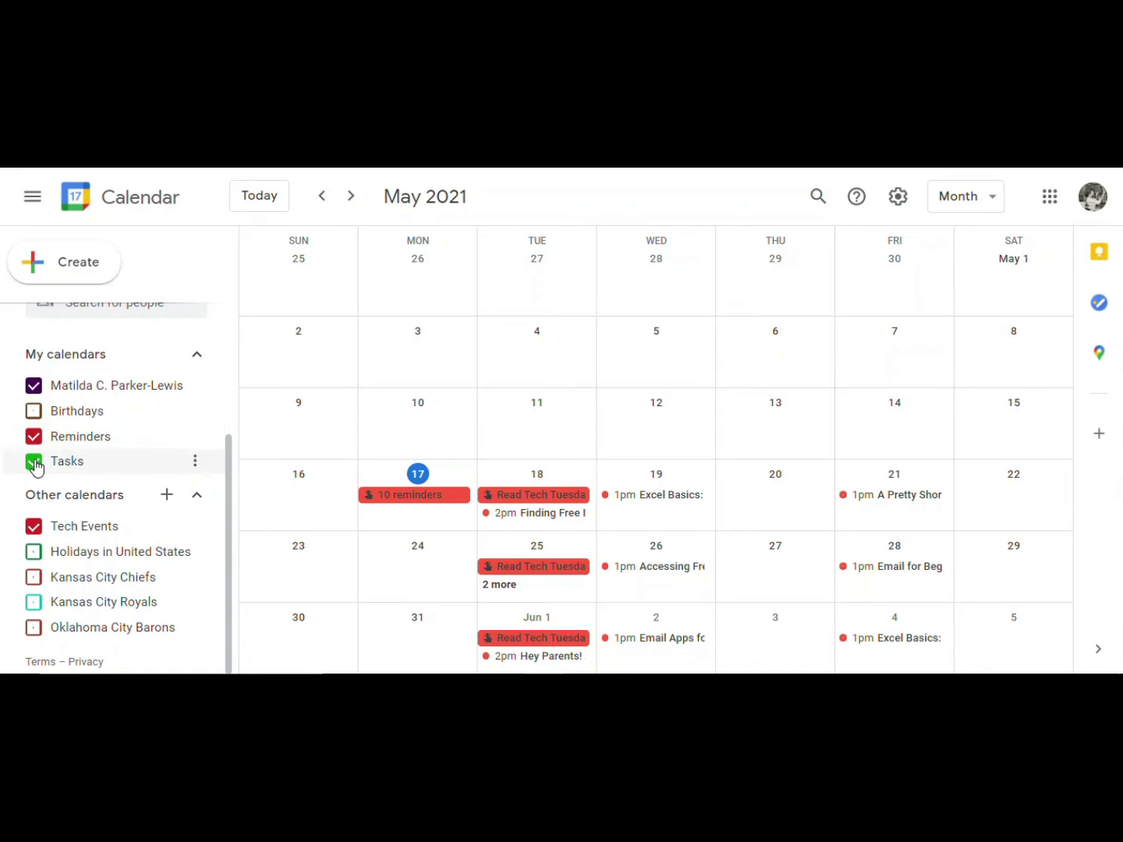
pyautogui.click(33, 463)
pyautogui.click(34, 463)
pyautogui.click(33, 418)
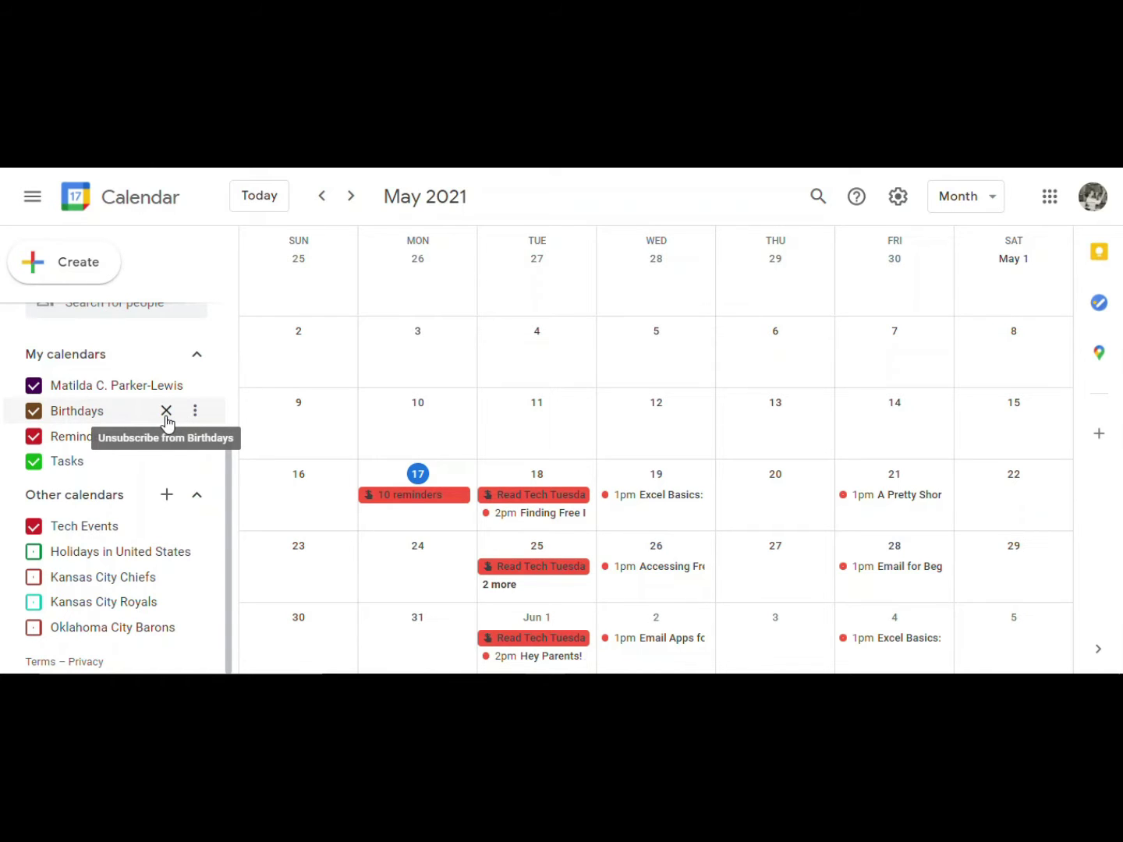
# Change the Birthdays calendar's color to pink and the Reminders calendar's color to light green
pyautogui.click(195, 412)
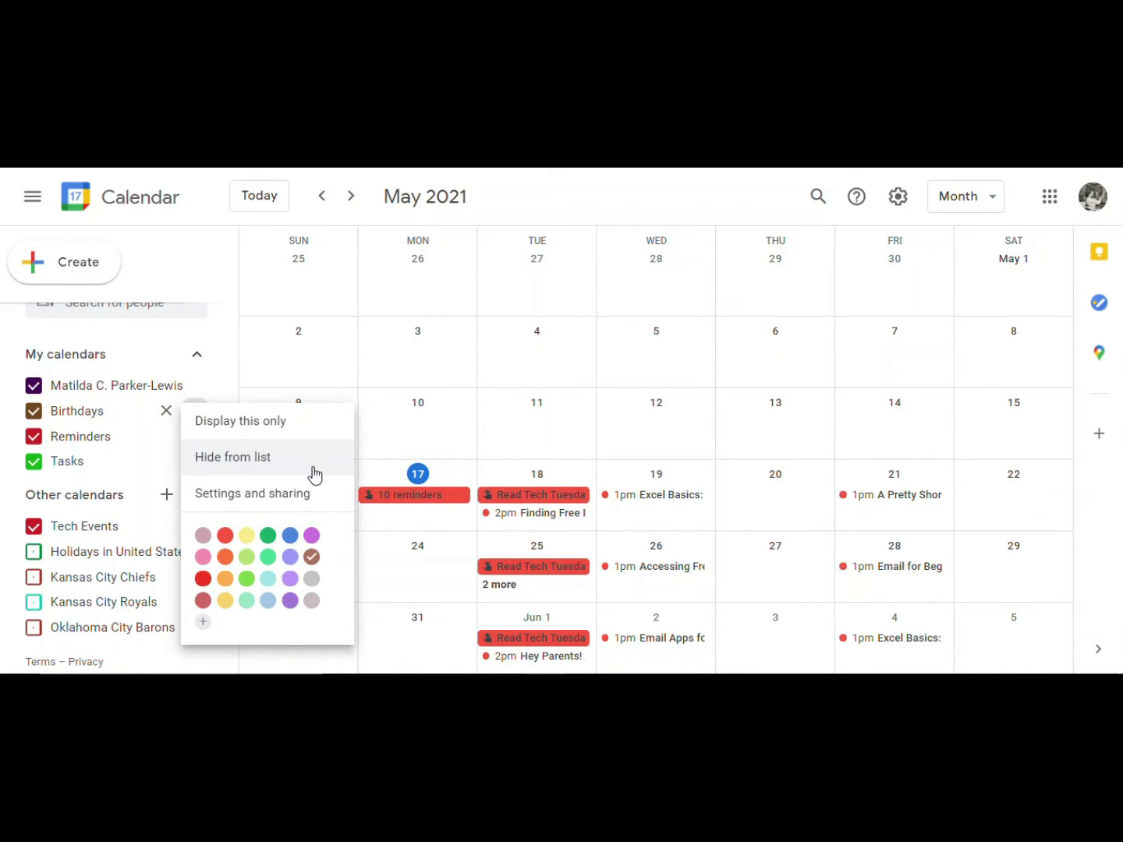
pyautogui.click(204, 558)
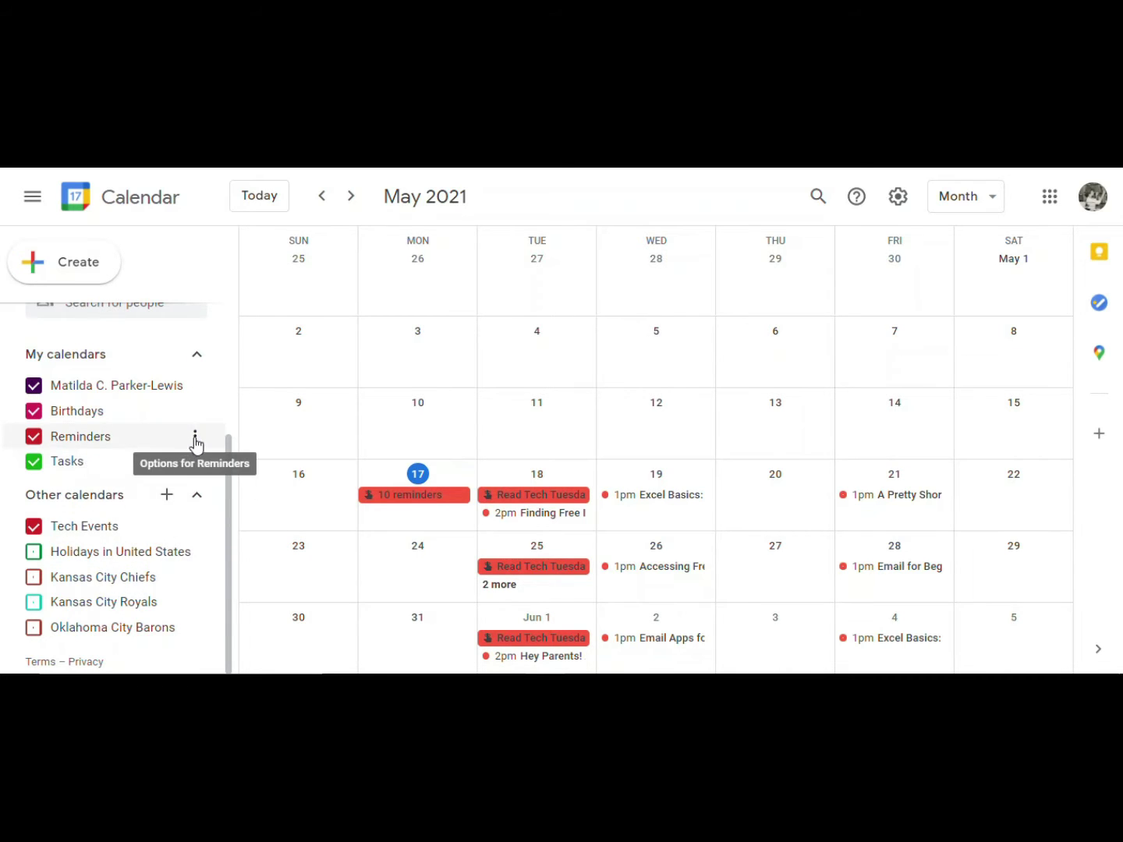
pyautogui.click(195, 439)
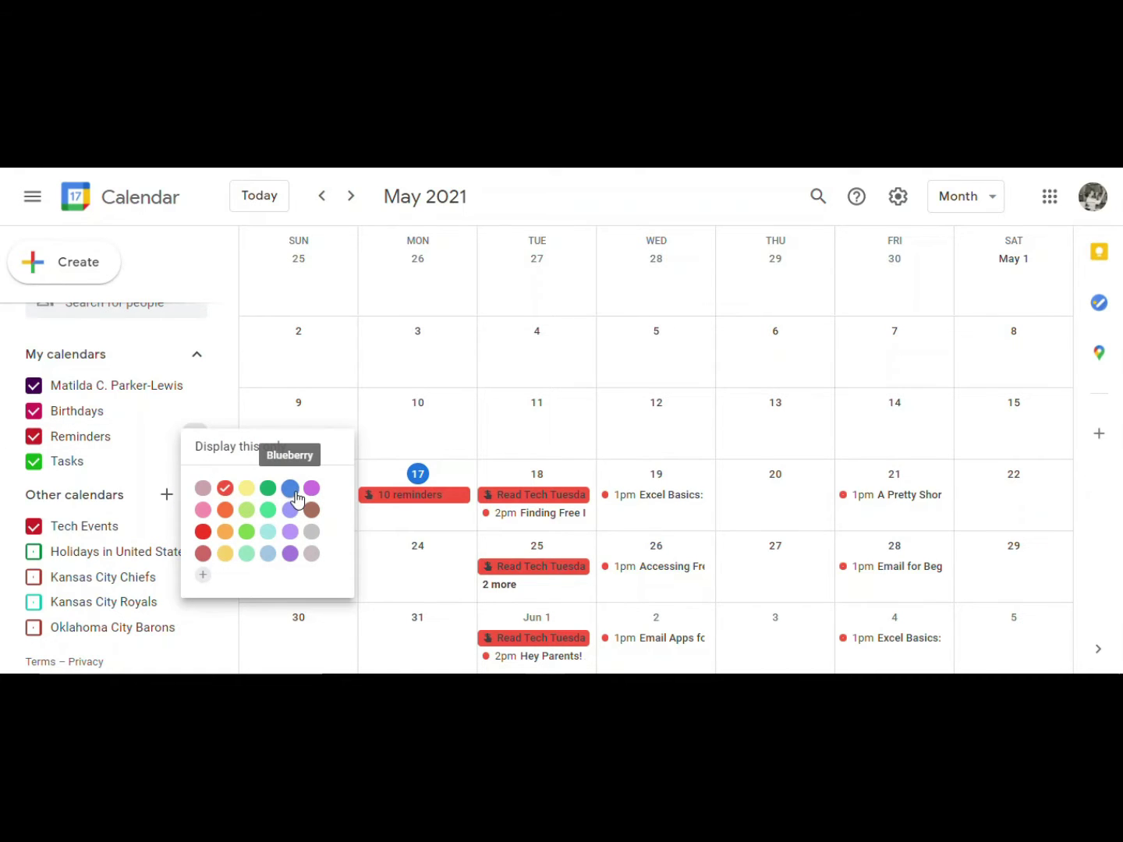
pyautogui.click(267, 510)
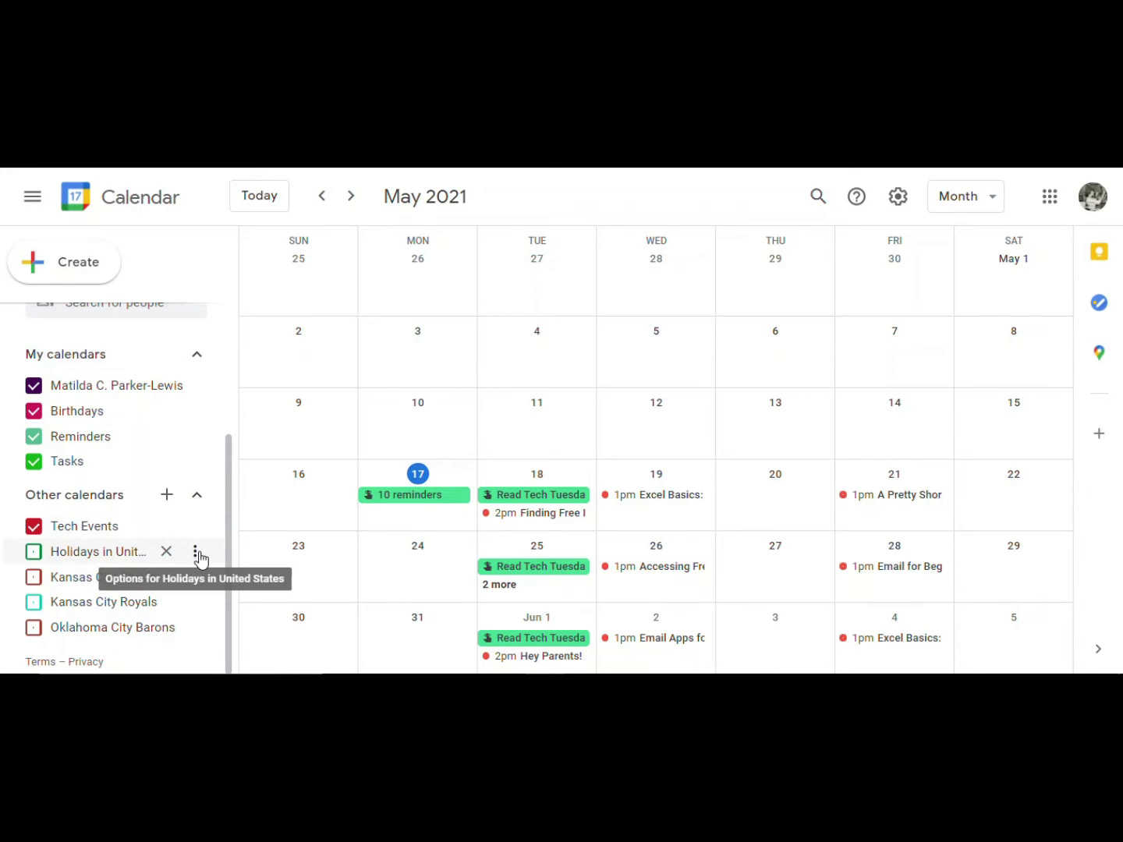
# Show the Holidays in United States calendar
pyautogui.click(33, 554)
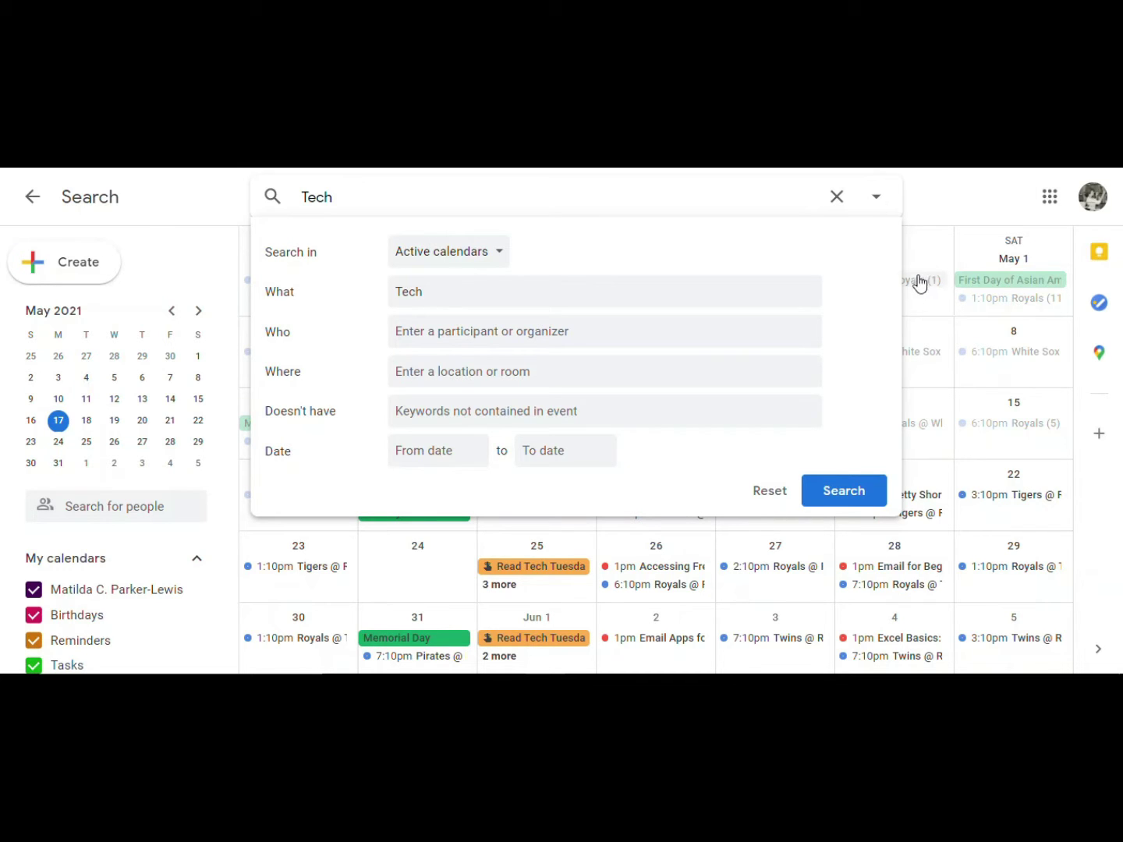
# Reset the advanced search criteria, search the calendars for "Tech", and clear the search
pyautogui.click(779, 493)
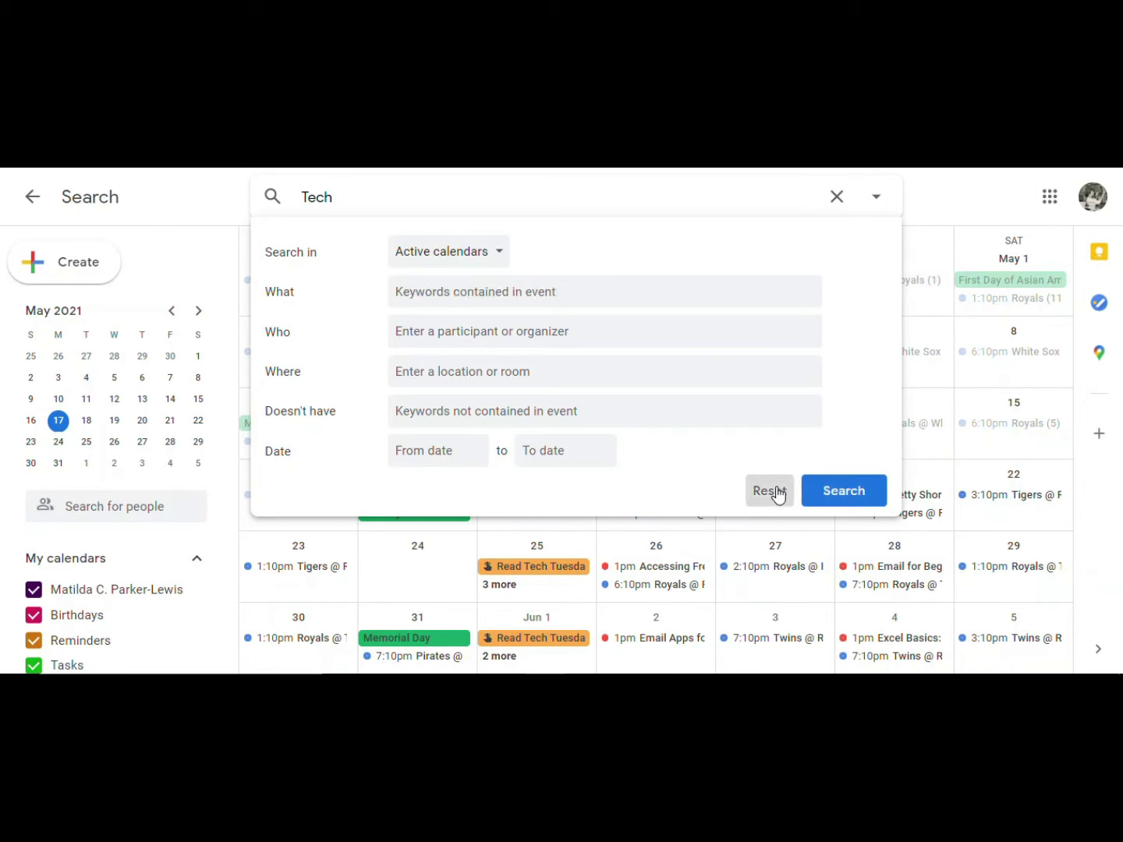
pyautogui.click(836, 198)
pyautogui.write('Tech')
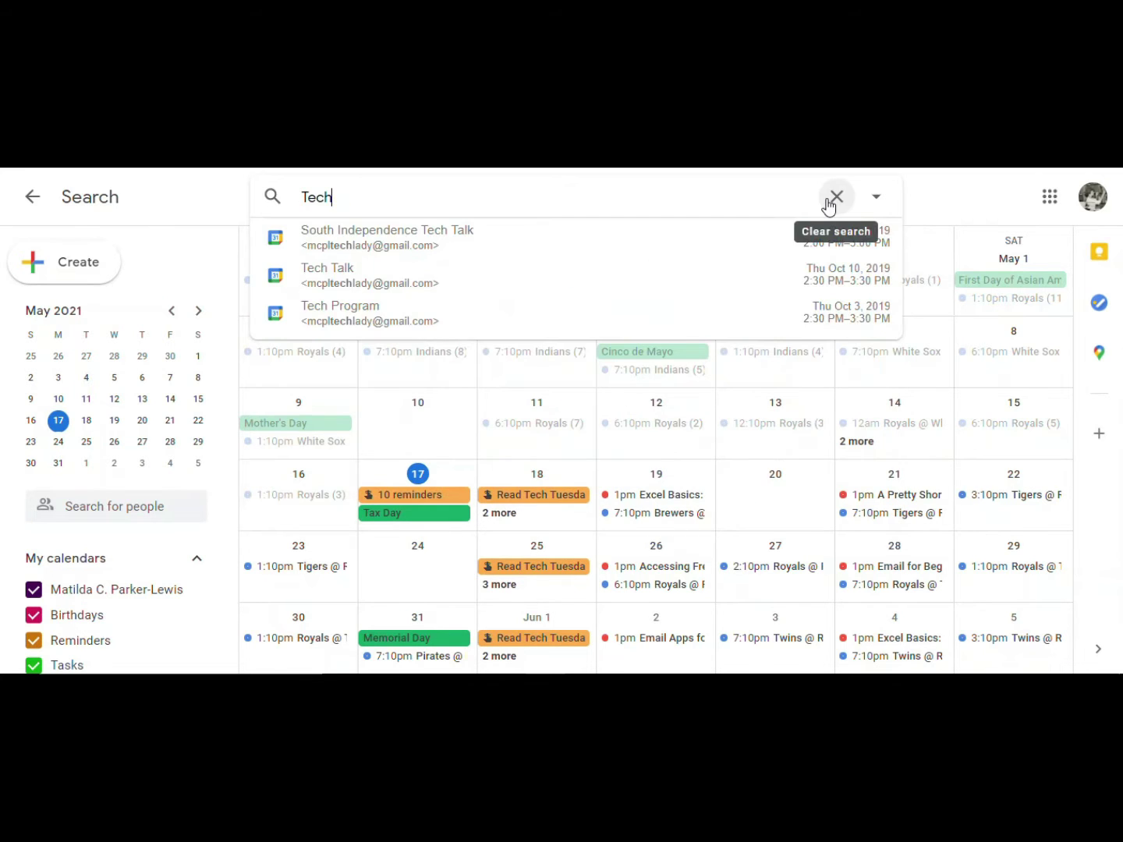
pyautogui.press('Return')
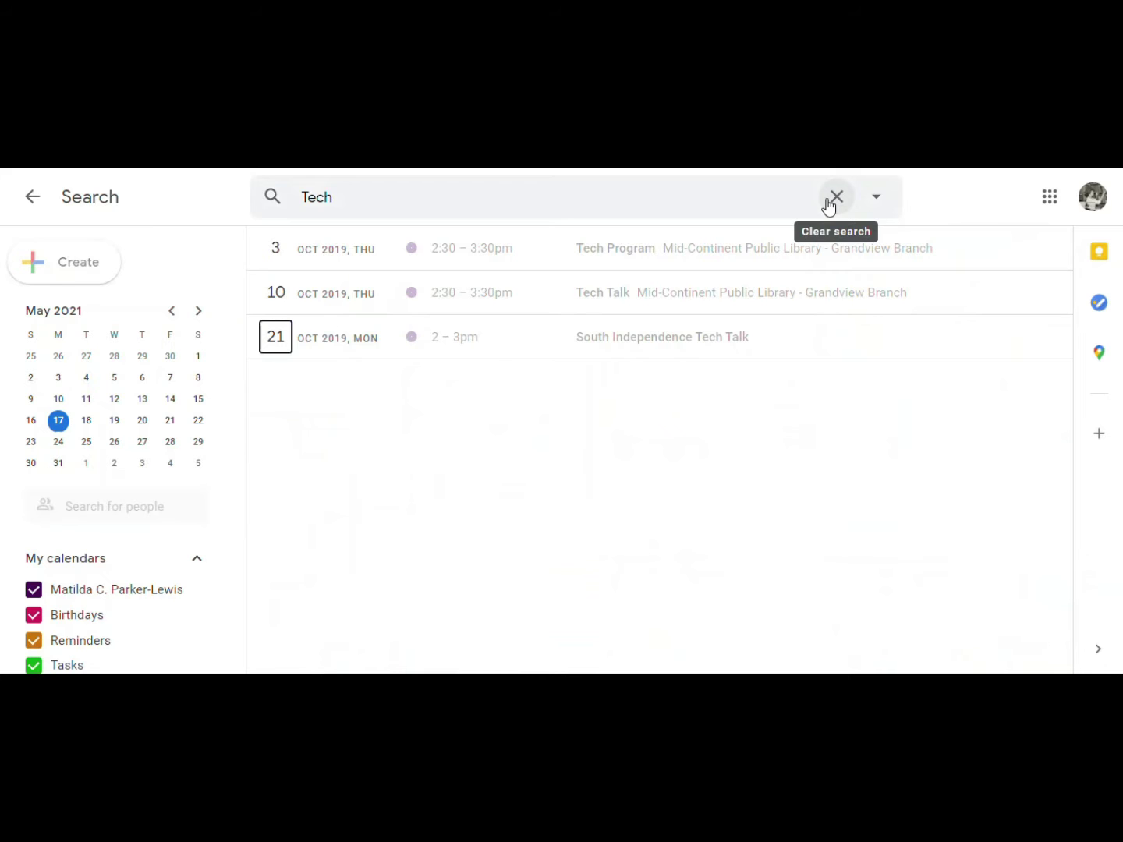
pyautogui.click(835, 197)
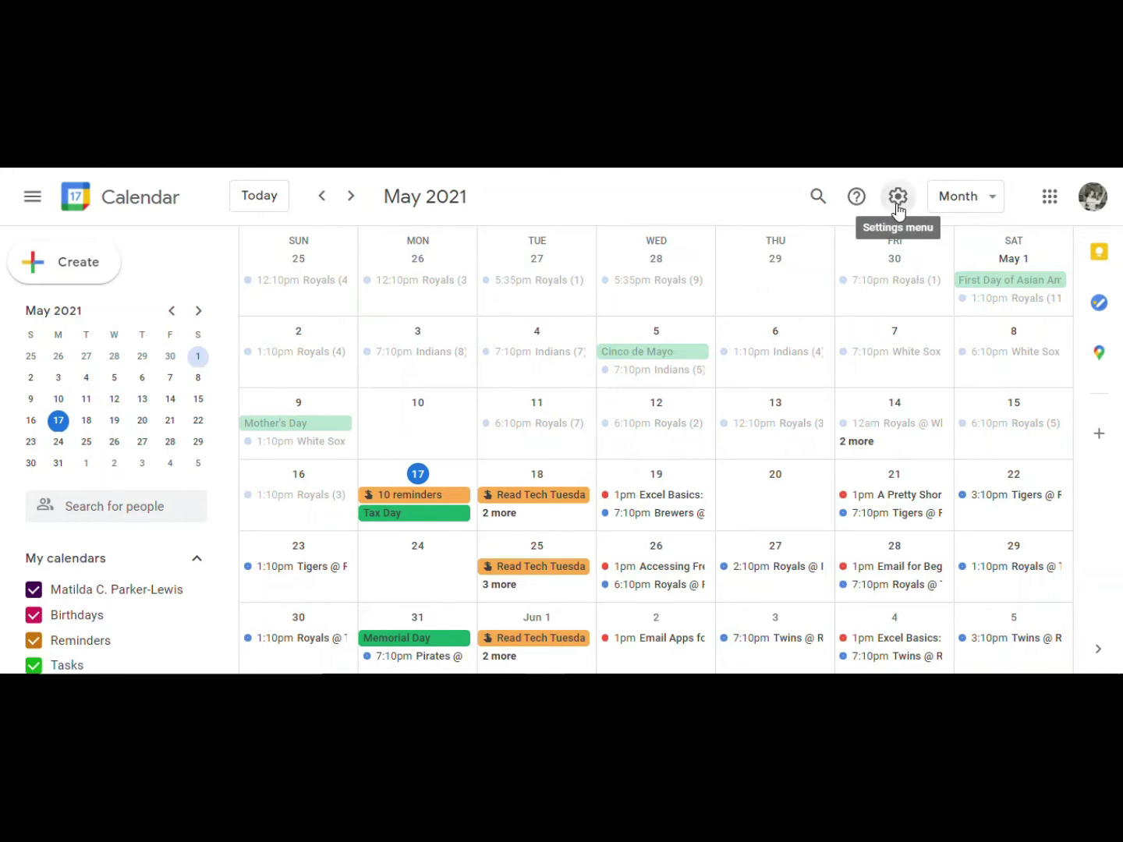
# Open the calendar settings and review the general sections and the lists of own and other calendars
pyautogui.click(897, 205)
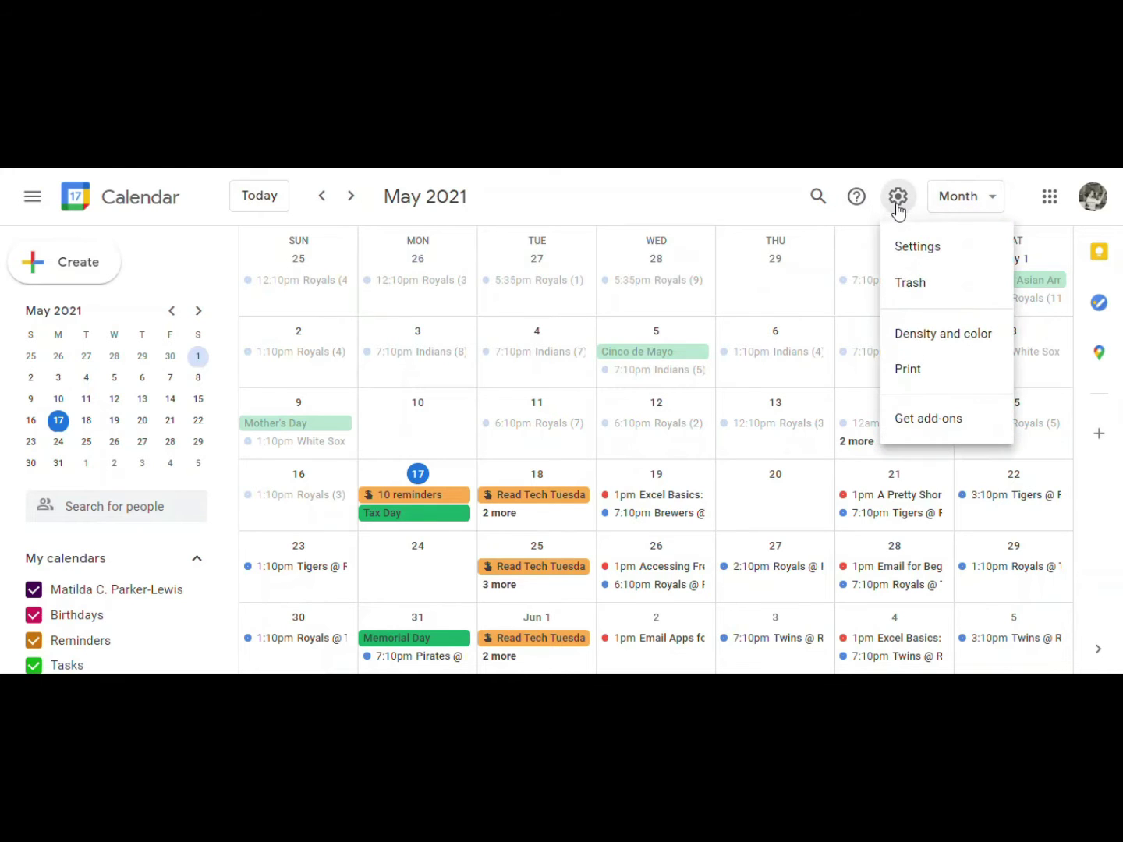
pyautogui.click(917, 245)
pyautogui.scroll(-3, 748, 378)
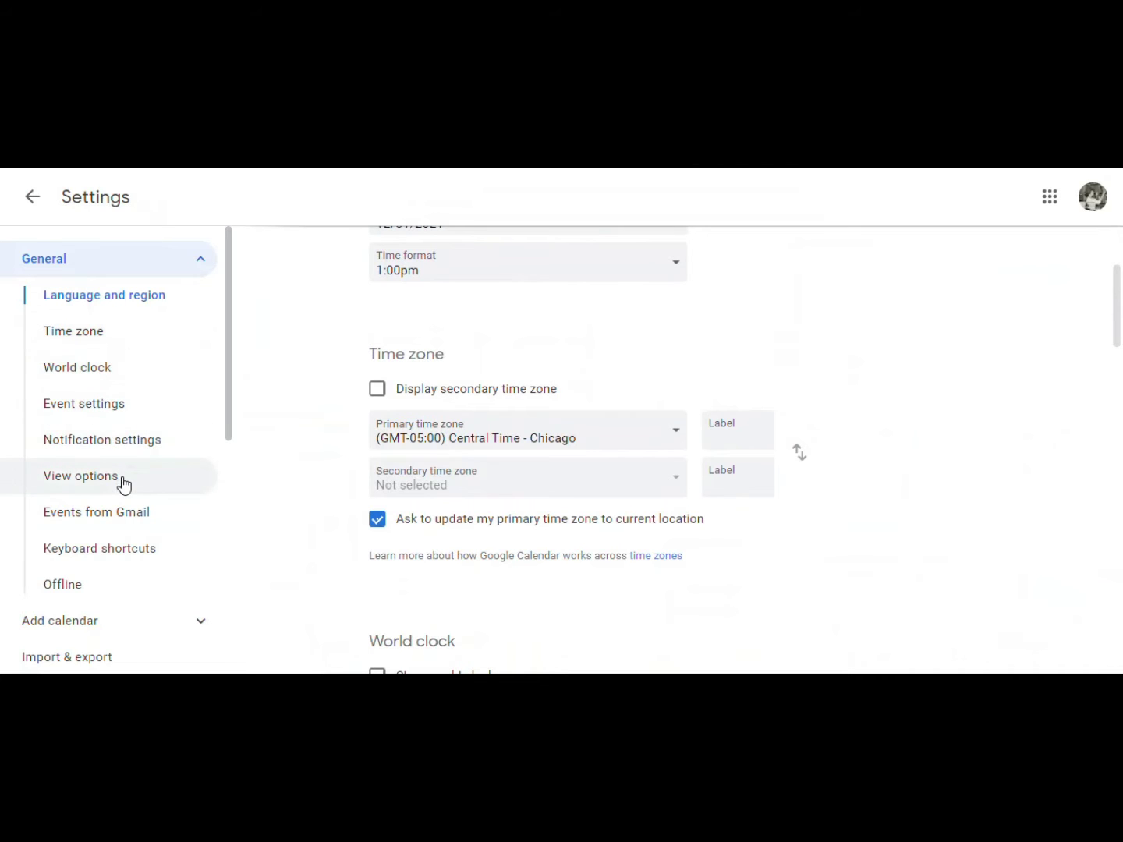
pyautogui.scroll(-1, 131, 508)
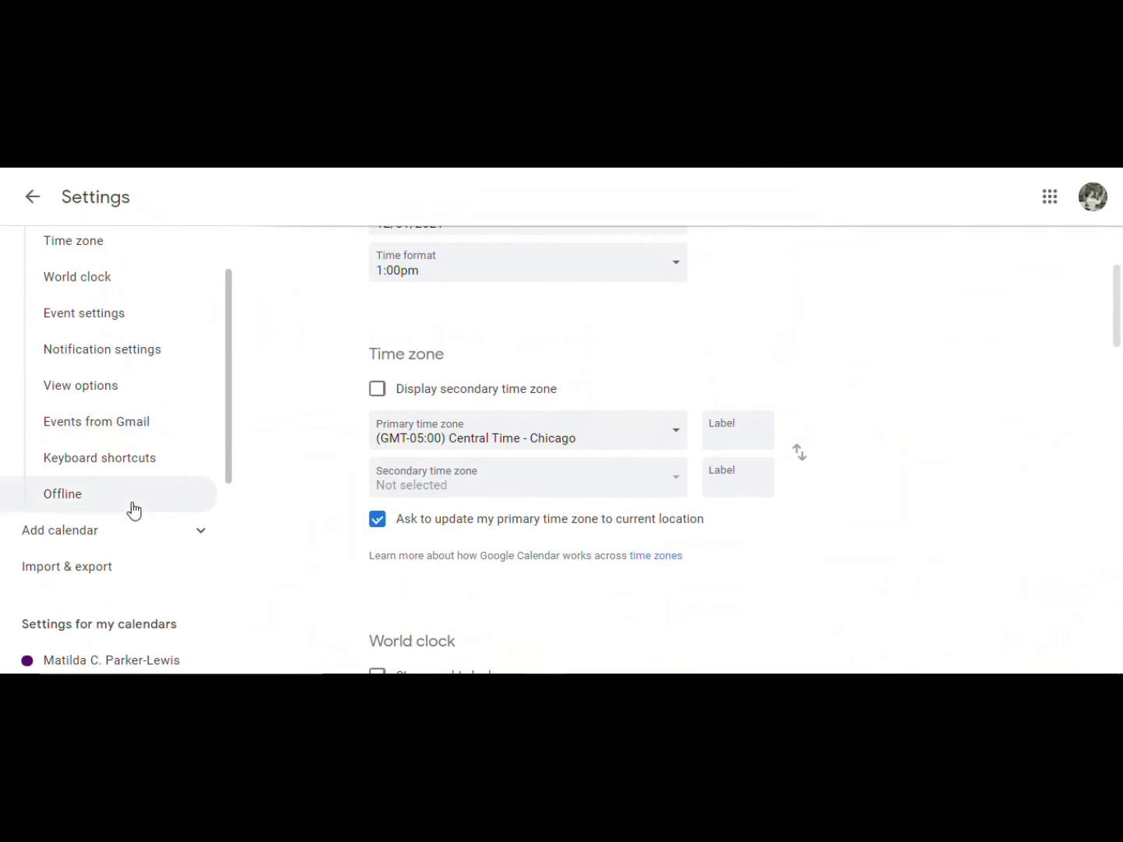
pyautogui.scroll(-1, 134, 509)
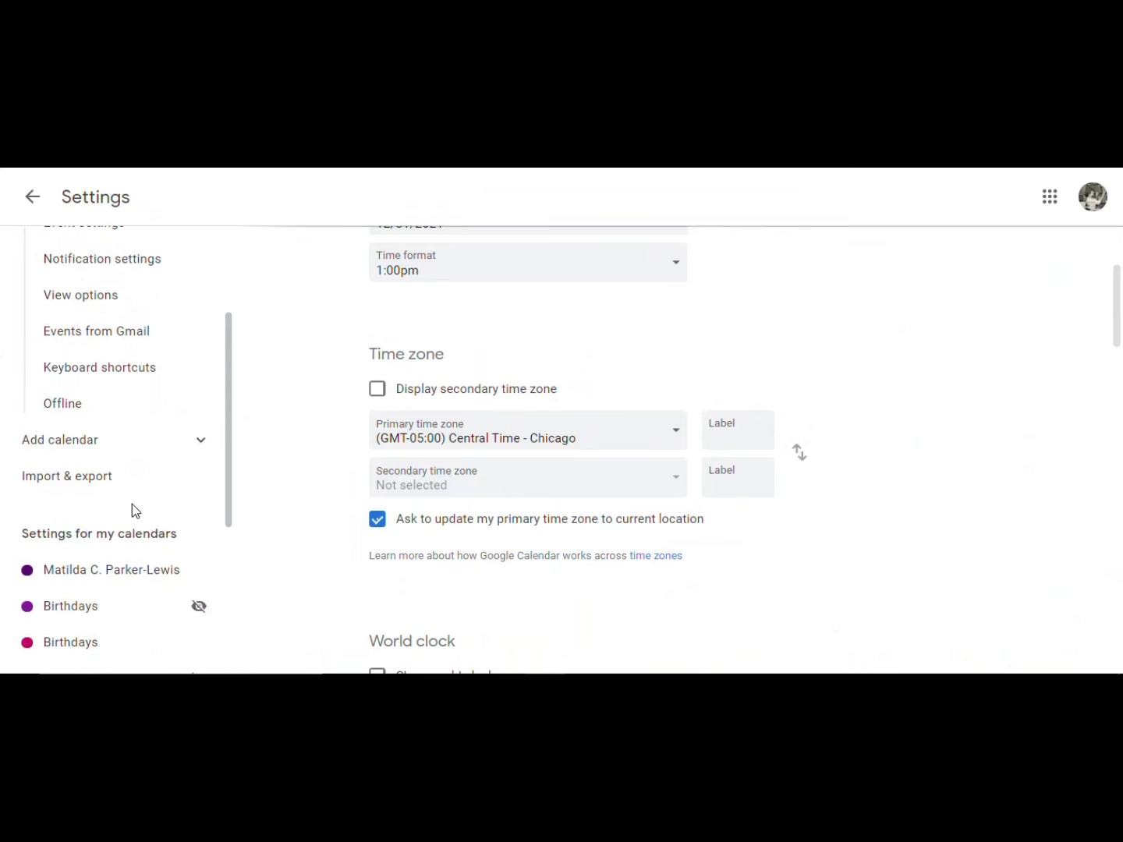
pyautogui.scroll(-1, 132, 507)
pyautogui.scroll(-1, 133, 512)
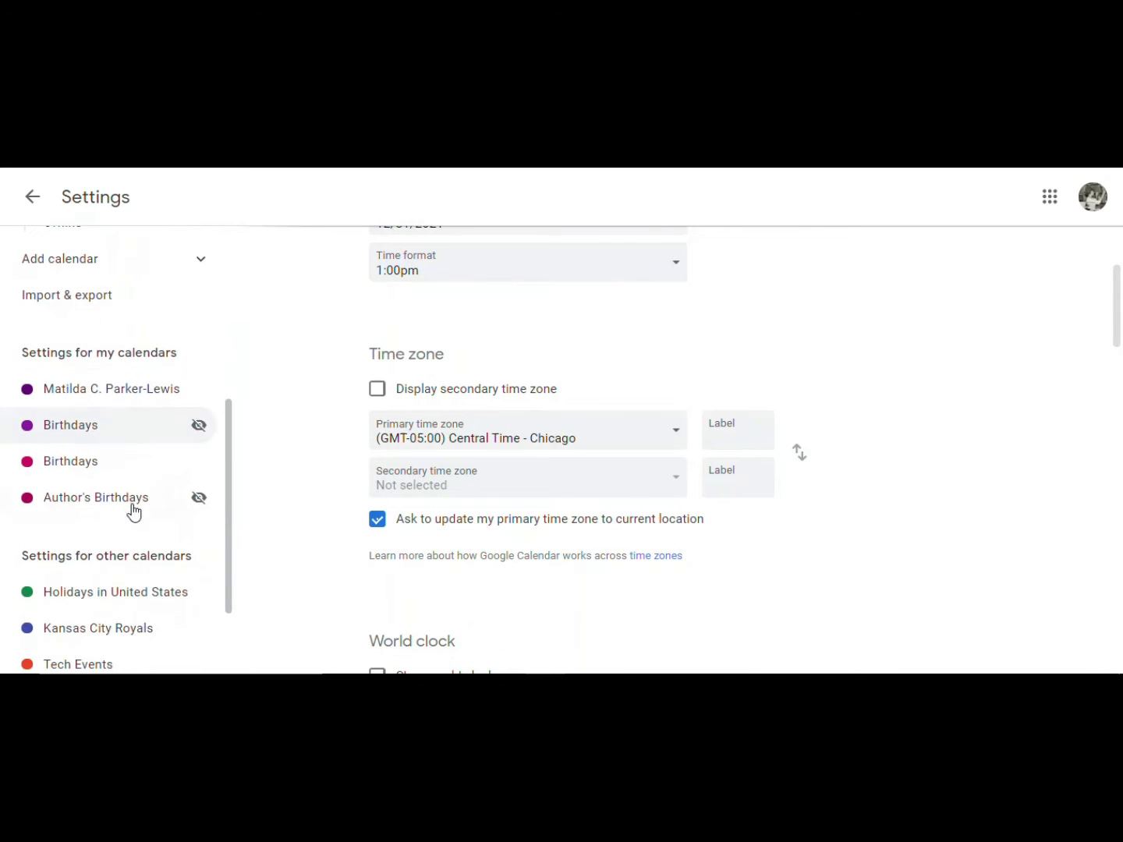
pyautogui.scroll(-1, 134, 511)
pyautogui.scroll(-1, 133, 511)
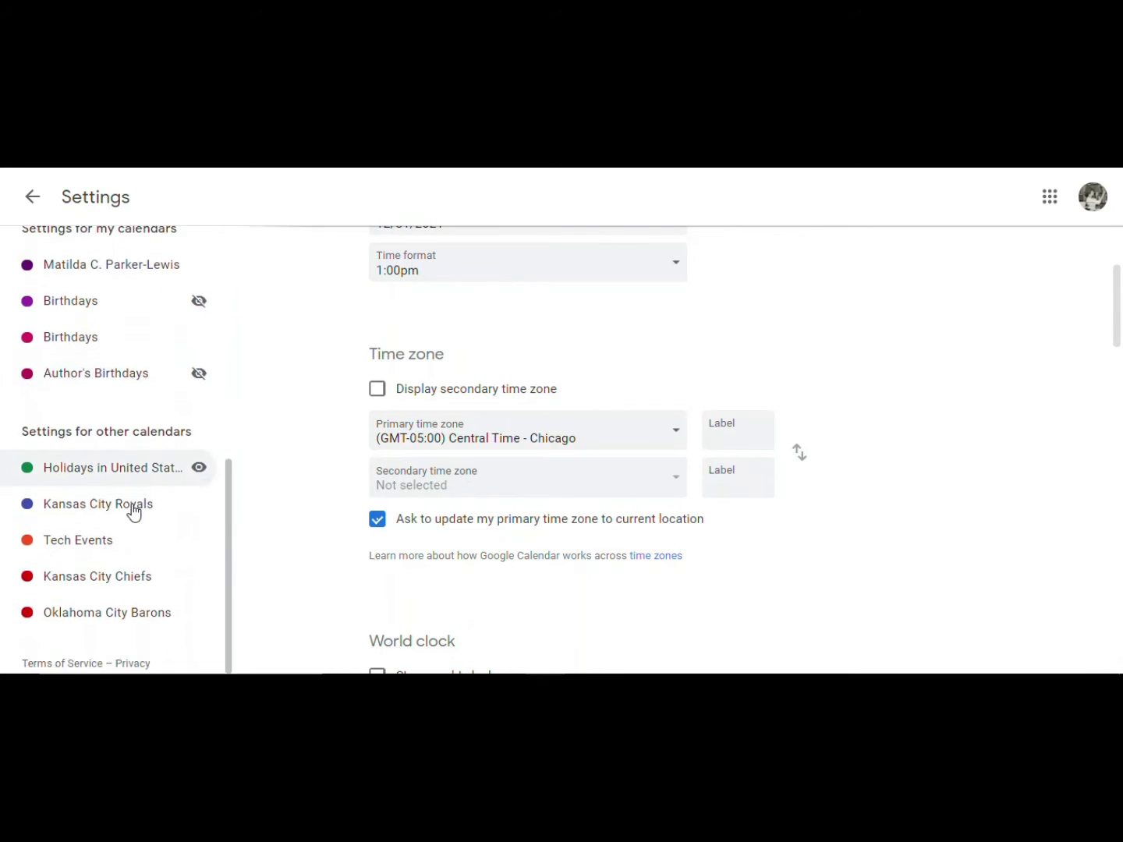
# Rename the owner's personal calendar as My Calendar
pyautogui.click(125, 265)
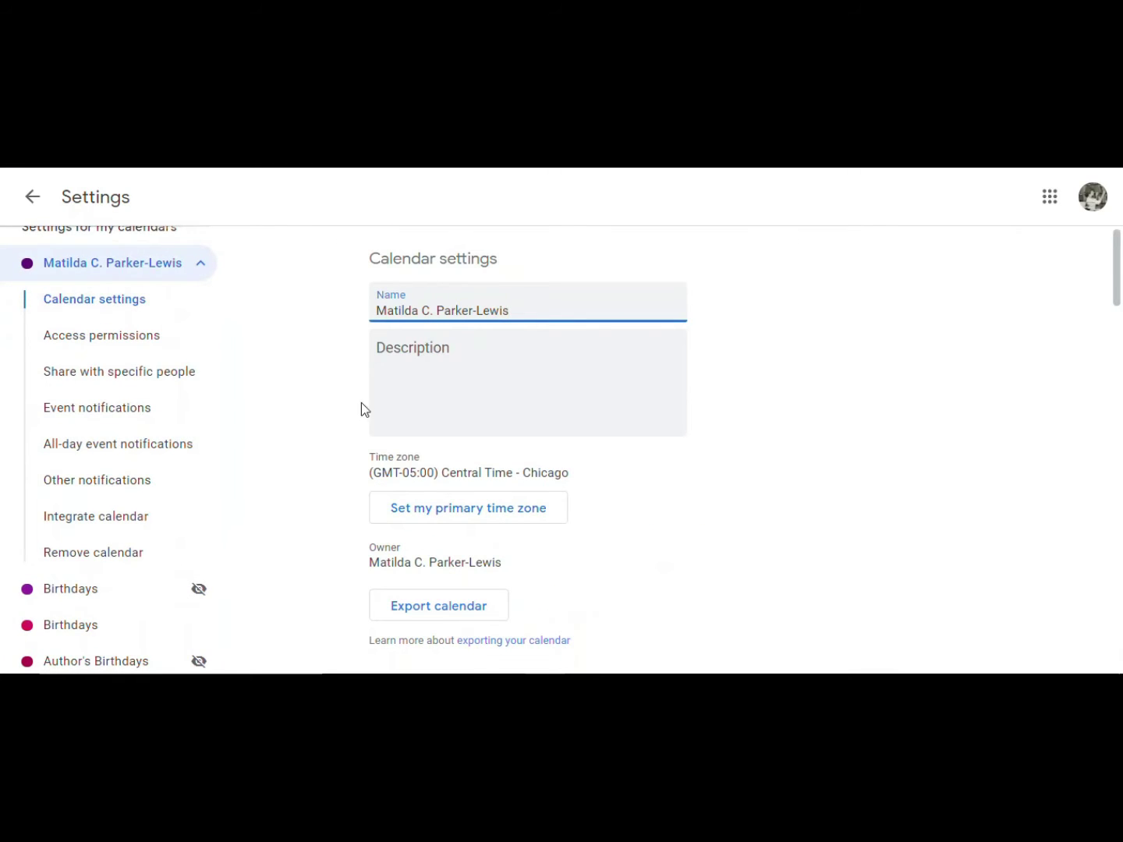
pyautogui.moveTo(503, 308); pyautogui.dragTo(335, 299)
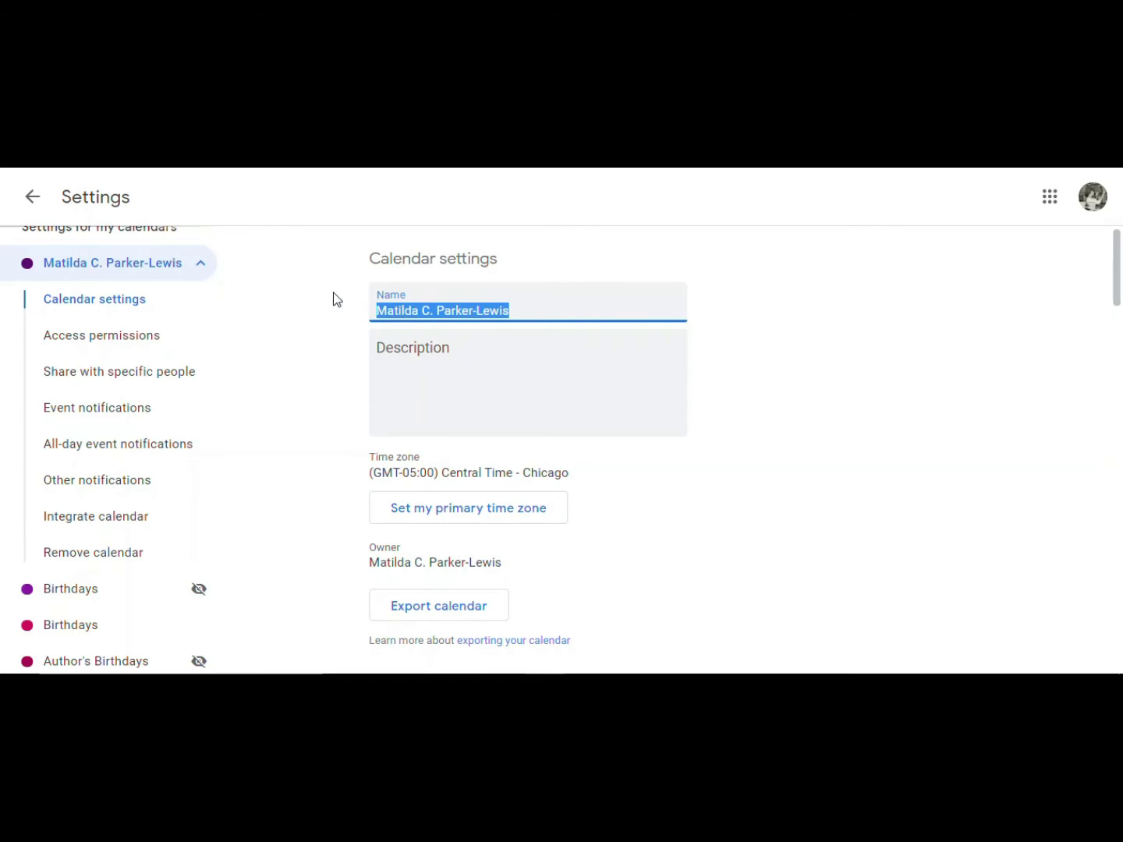
pyautogui.write('My Ca')
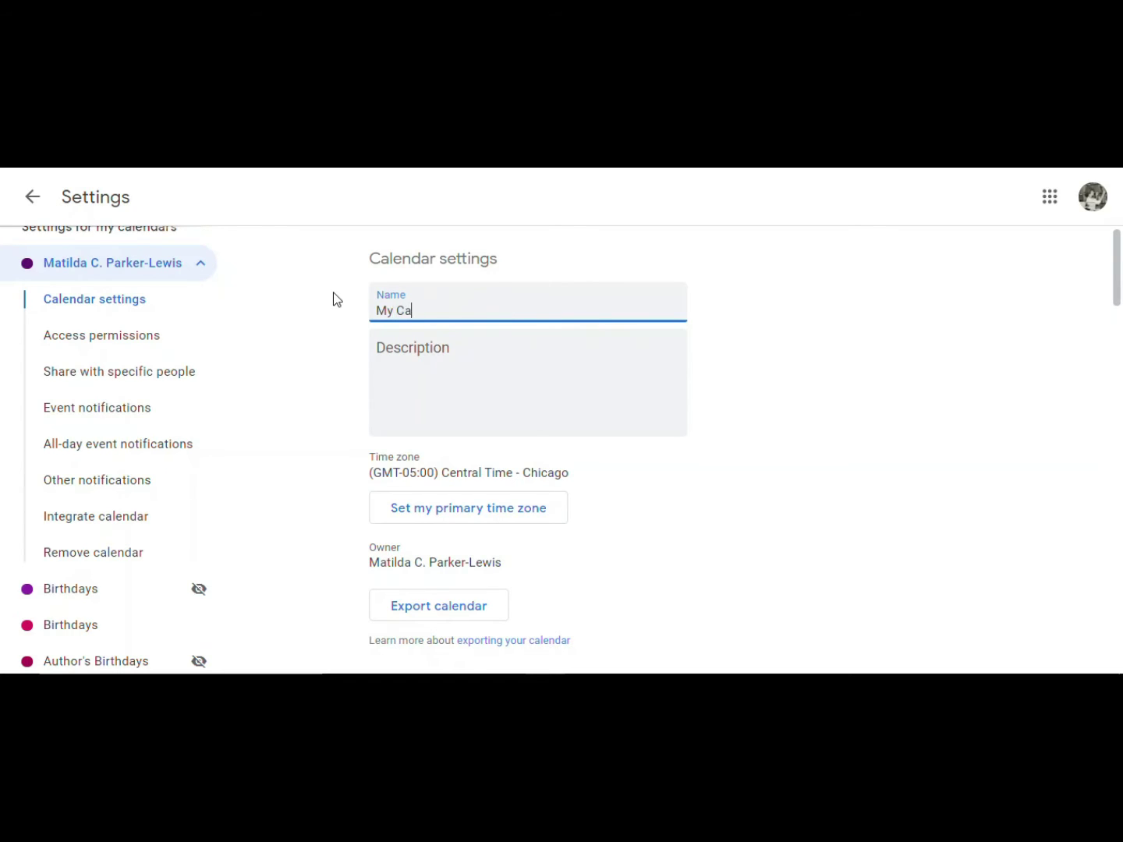
pyautogui.write('lenda')
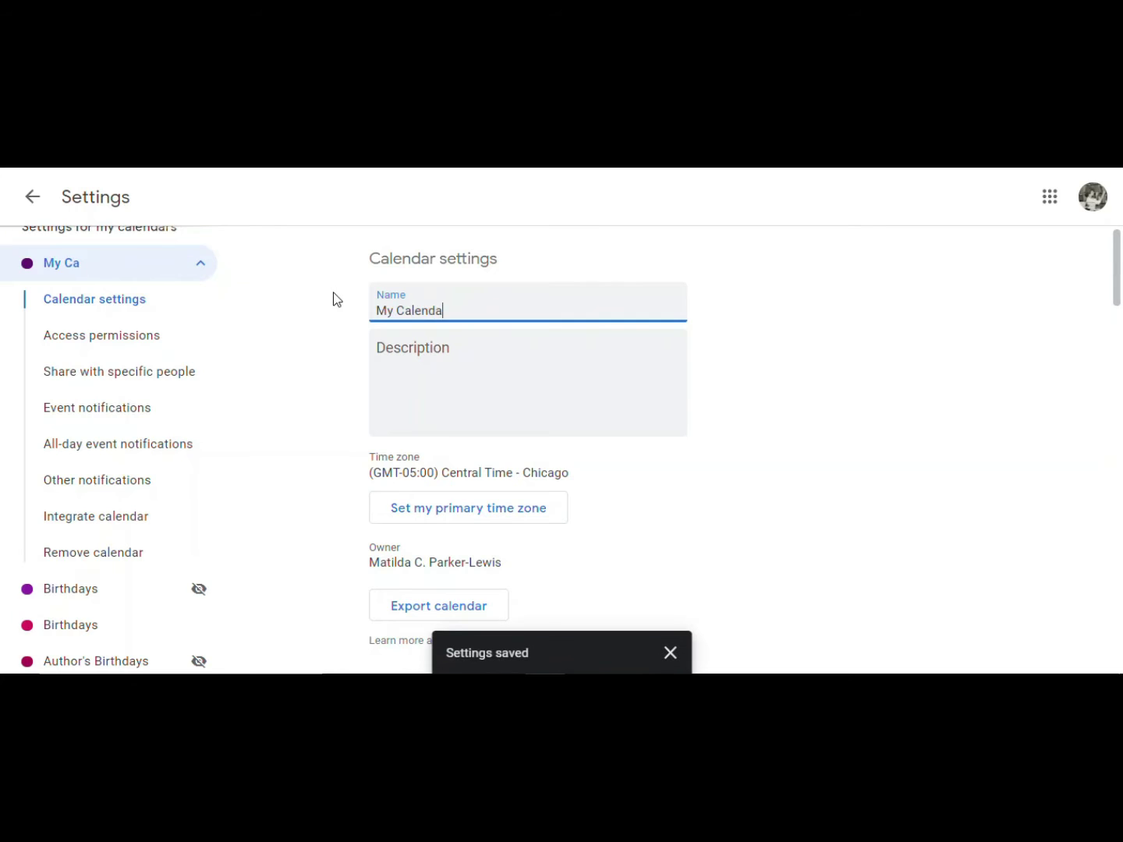
pyautogui.write('r')
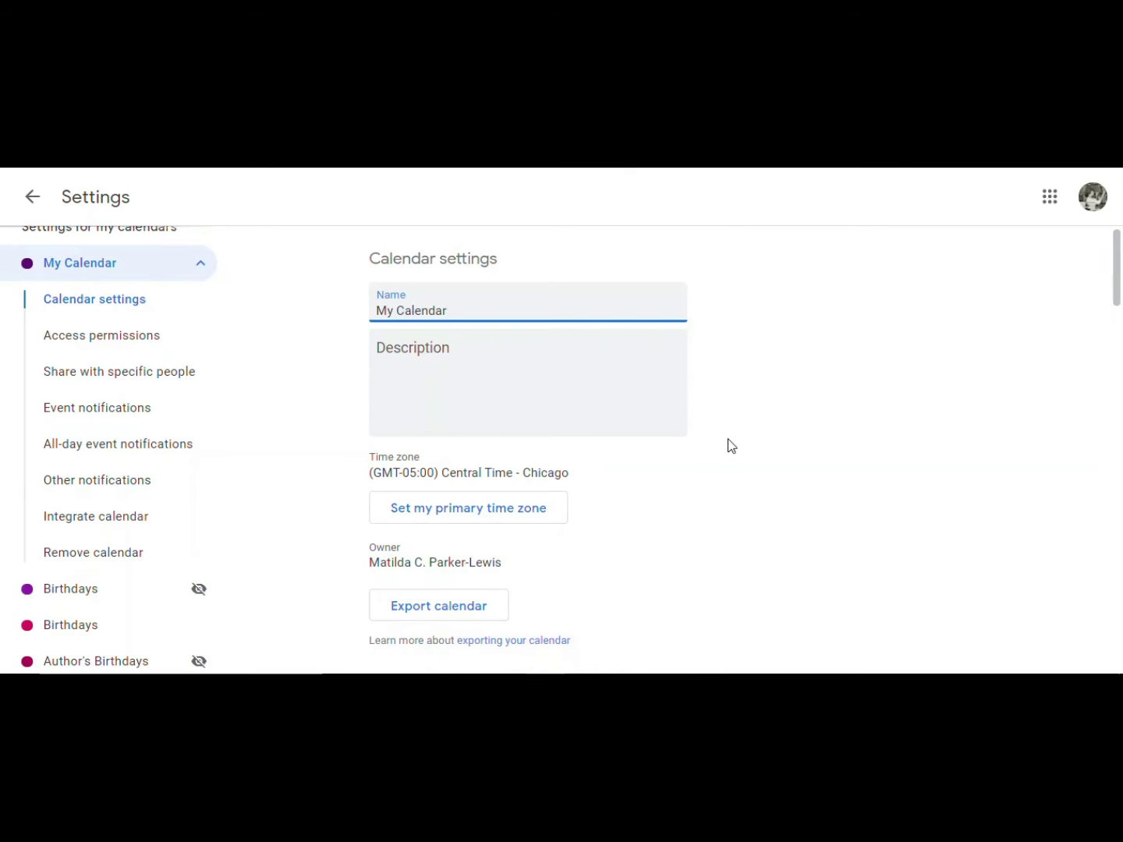
# Review the personal calendar's access permissions, sharing with specific people and event notification settings
pyautogui.scroll(-1, 726, 445)
pyautogui.scroll(-1, 730, 446)
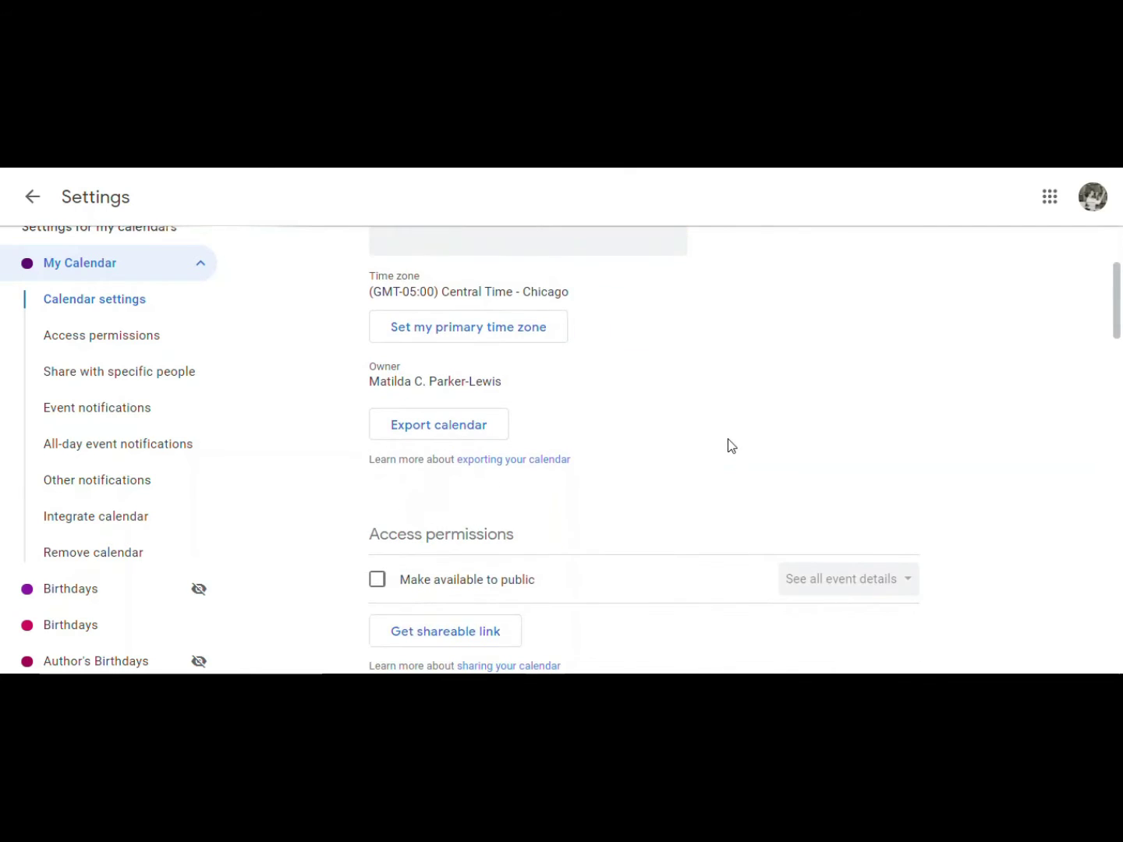
pyautogui.scroll(-1, 731, 445)
pyautogui.scroll(-3, 731, 445)
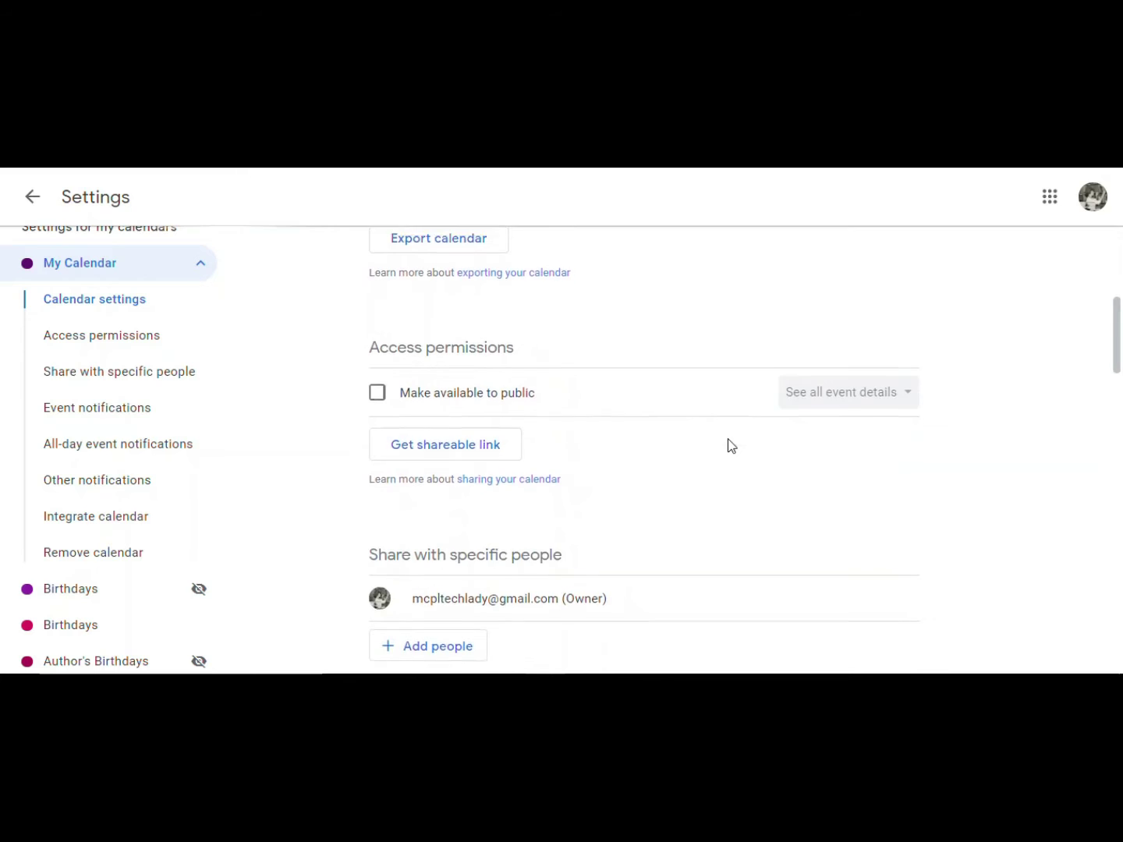
pyautogui.scroll(-1, 731, 446)
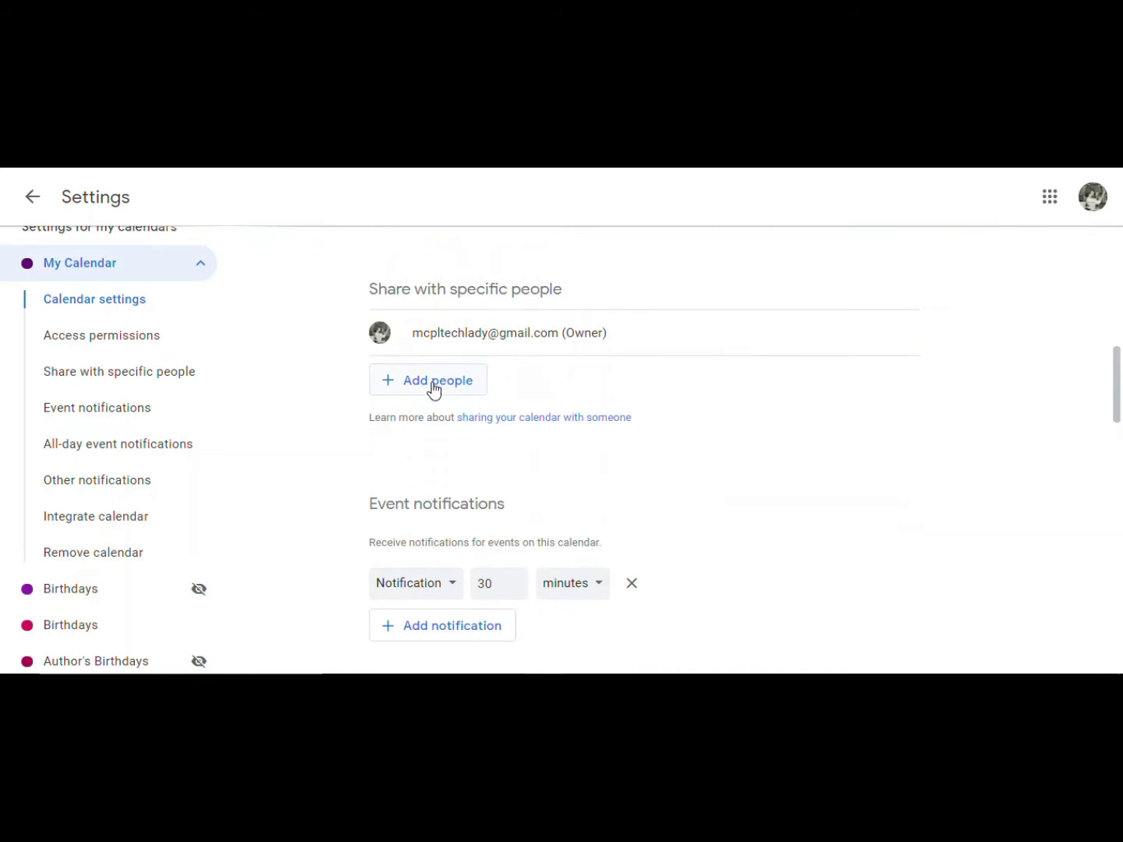
# Review My Calendar's notification, integration and removal settings, and return to the main calendar
pyautogui.scroll(-1, 543, 434)
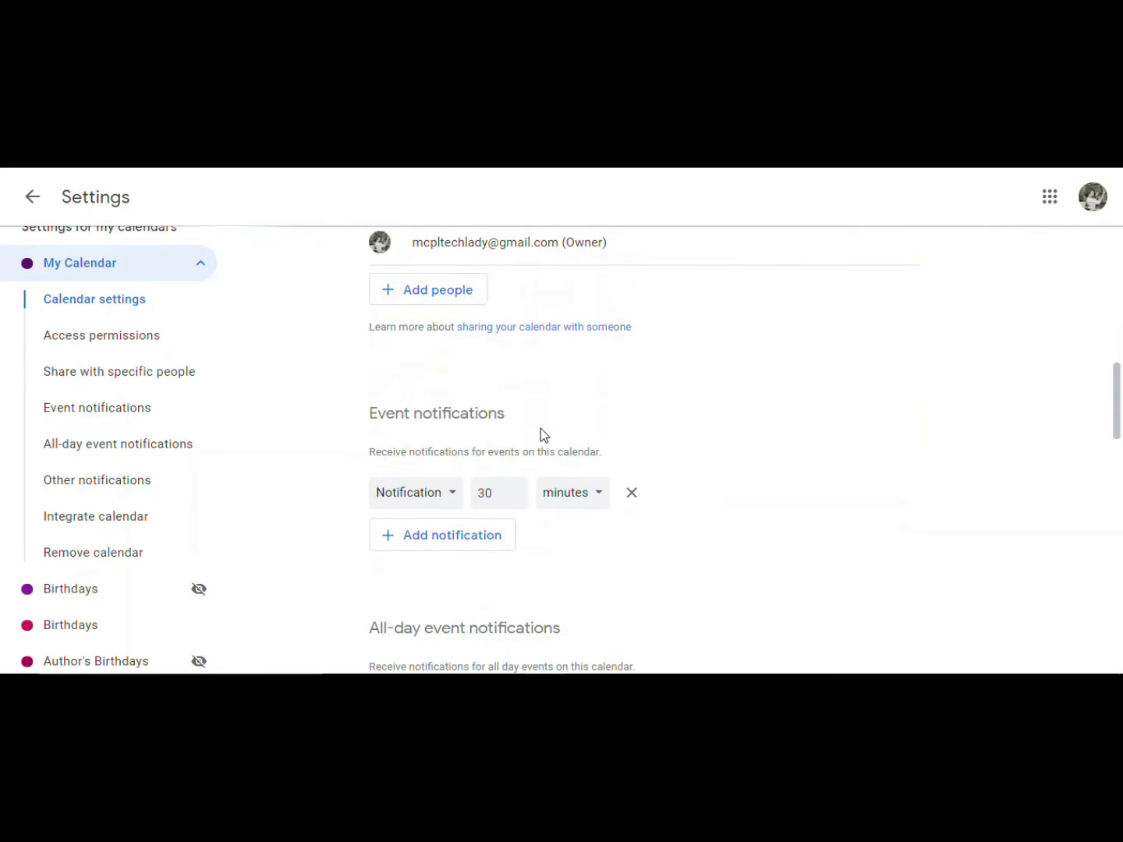
pyautogui.scroll(-1, 543, 435)
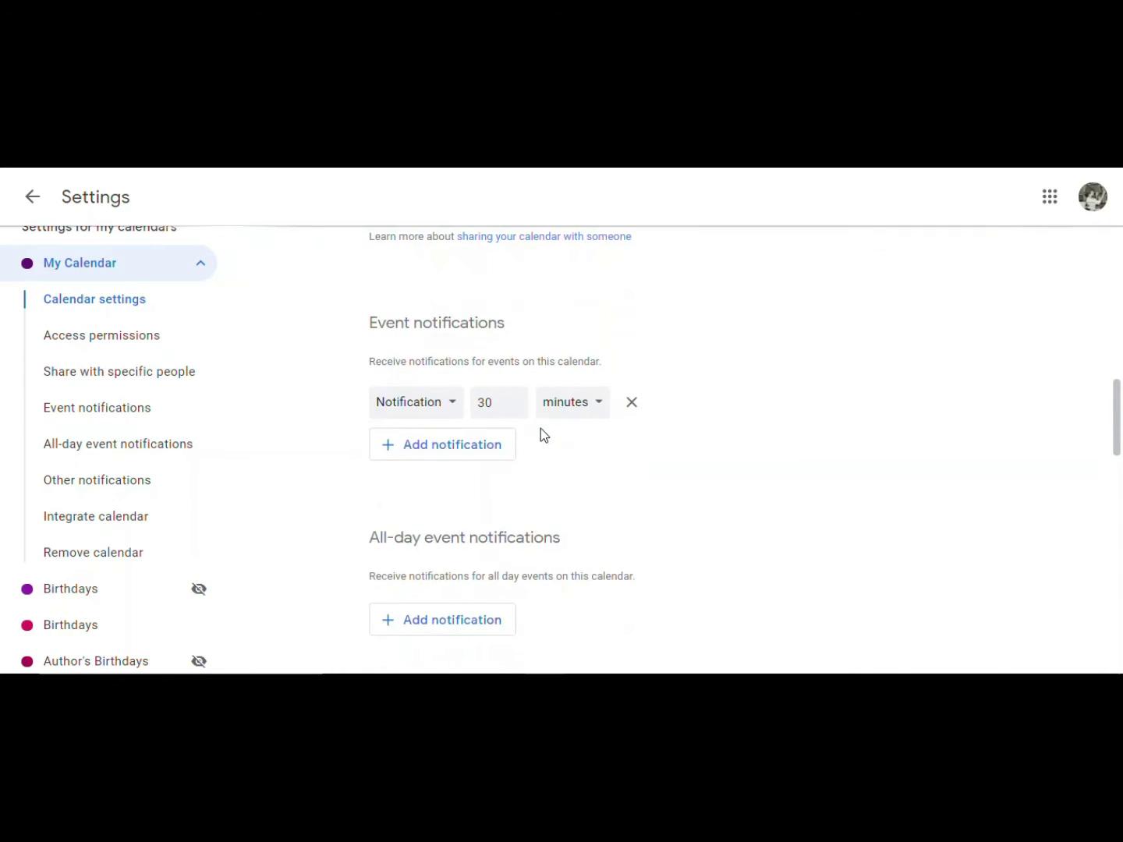
pyautogui.scroll(-3, 543, 434)
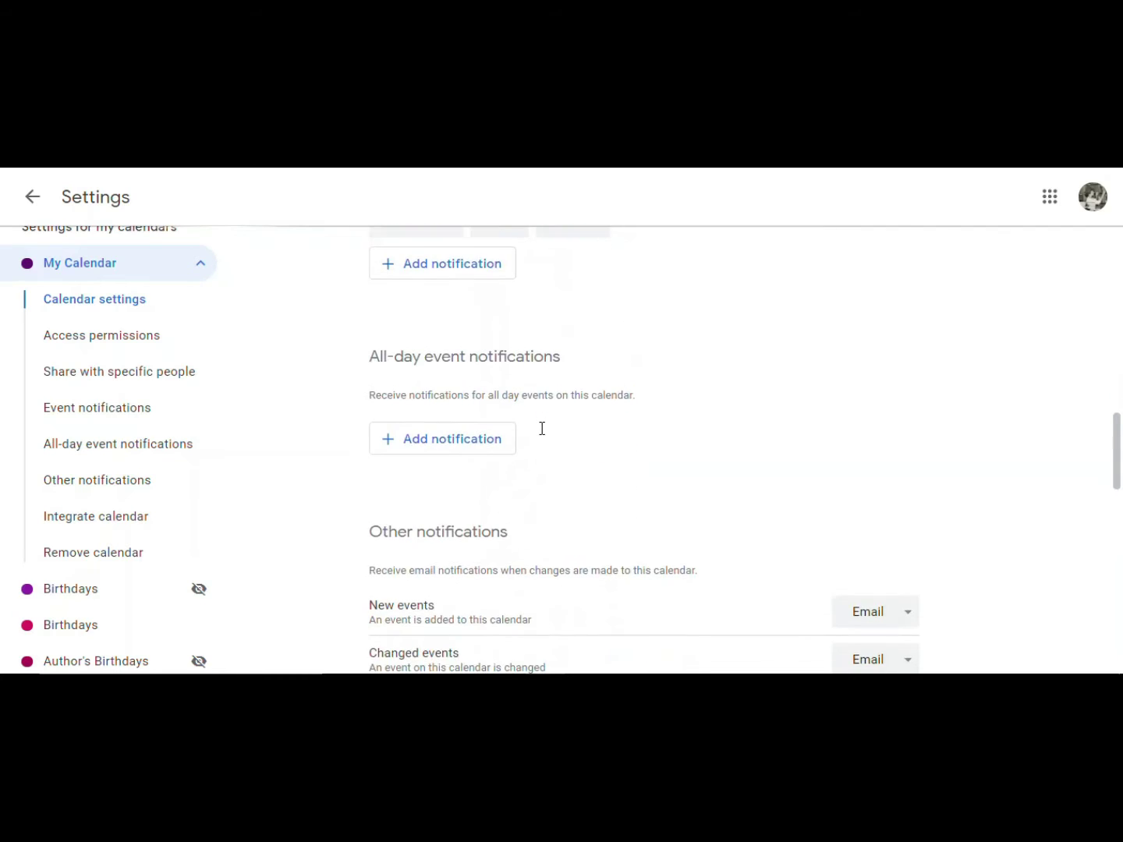
pyautogui.scroll(-2, 542, 429)
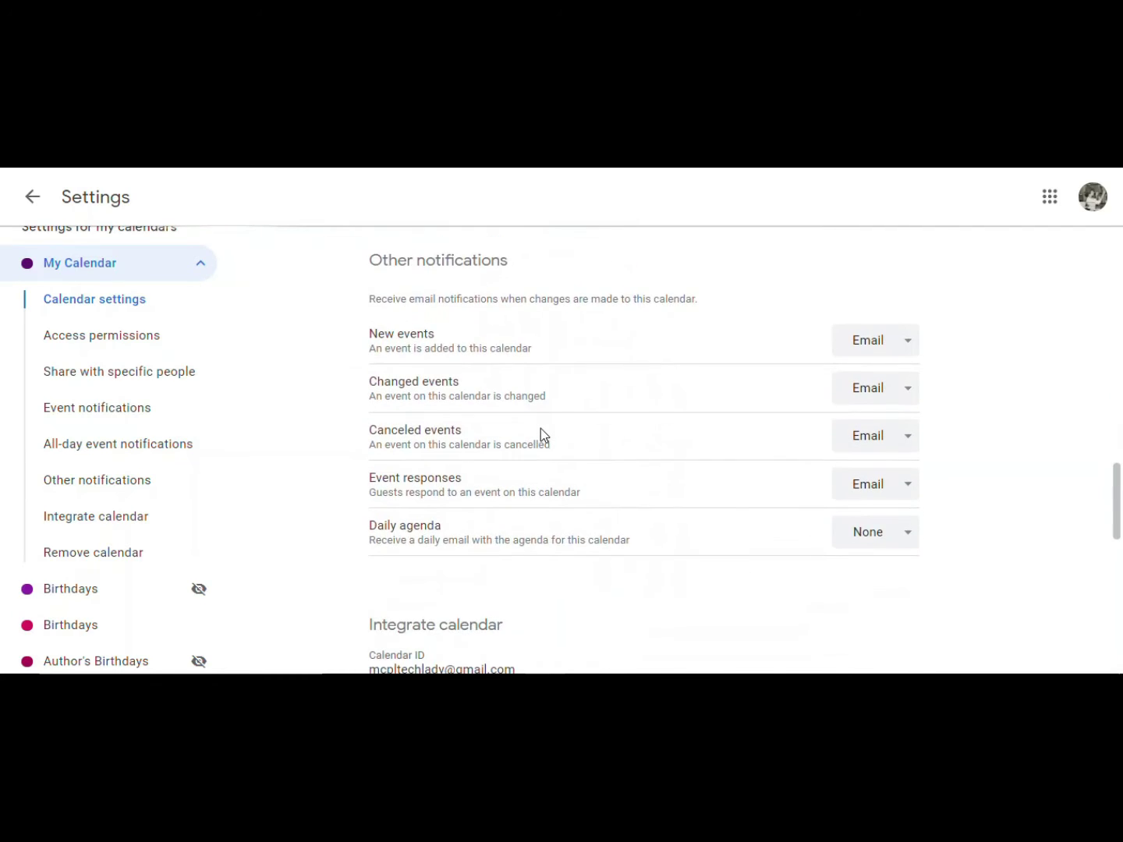
pyautogui.scroll(-3, 541, 429)
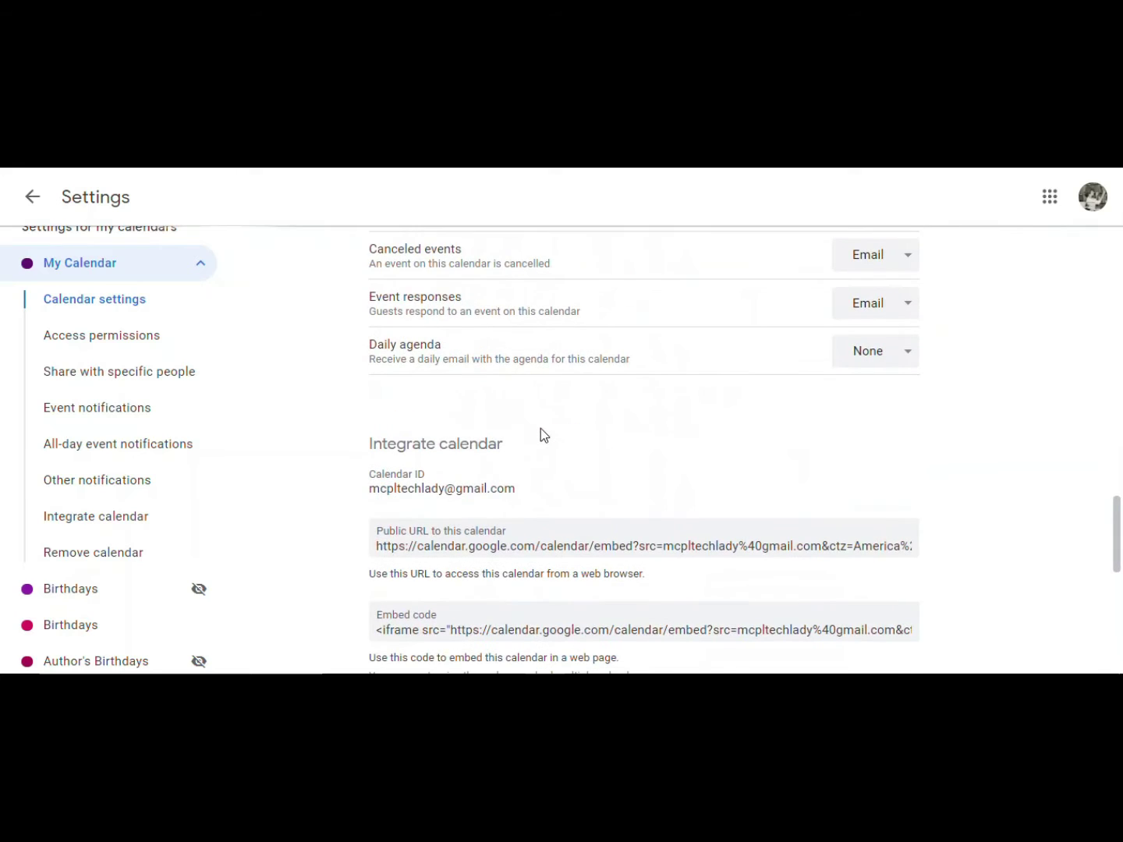
pyautogui.scroll(-3, 541, 429)
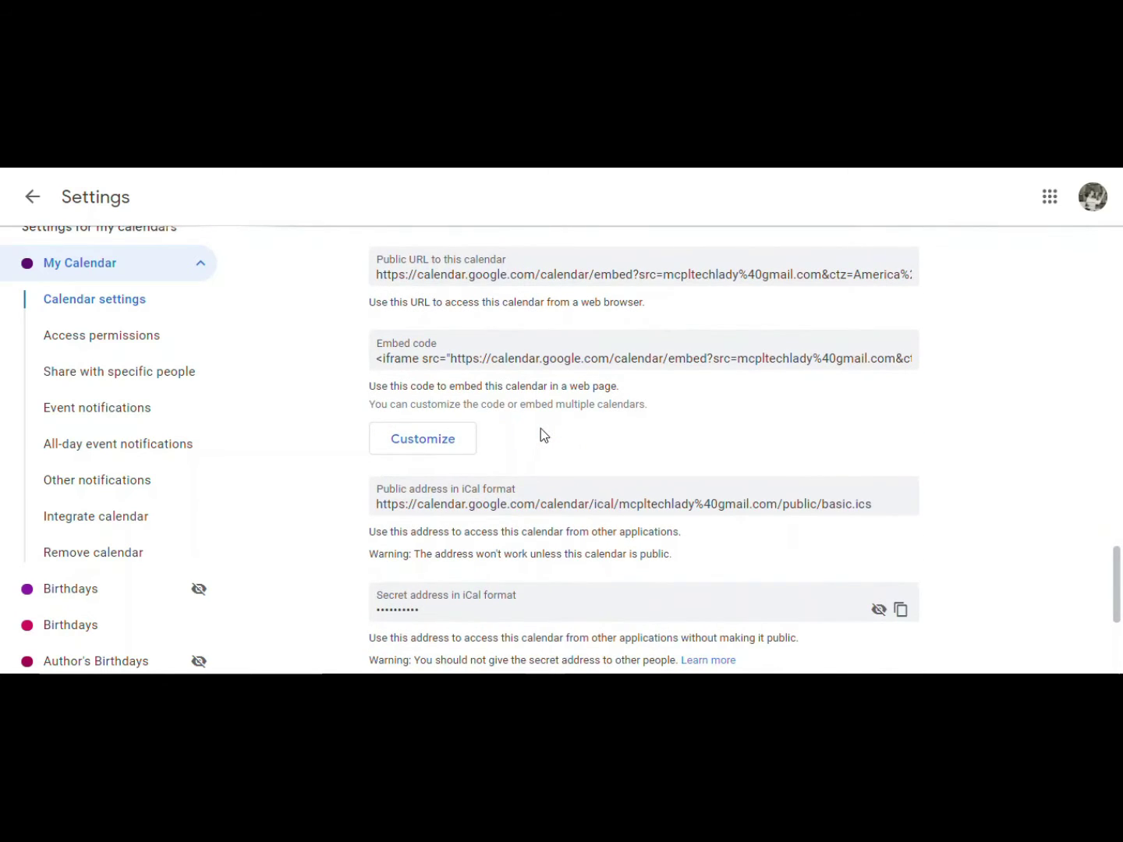
pyautogui.scroll(-3, 541, 429)
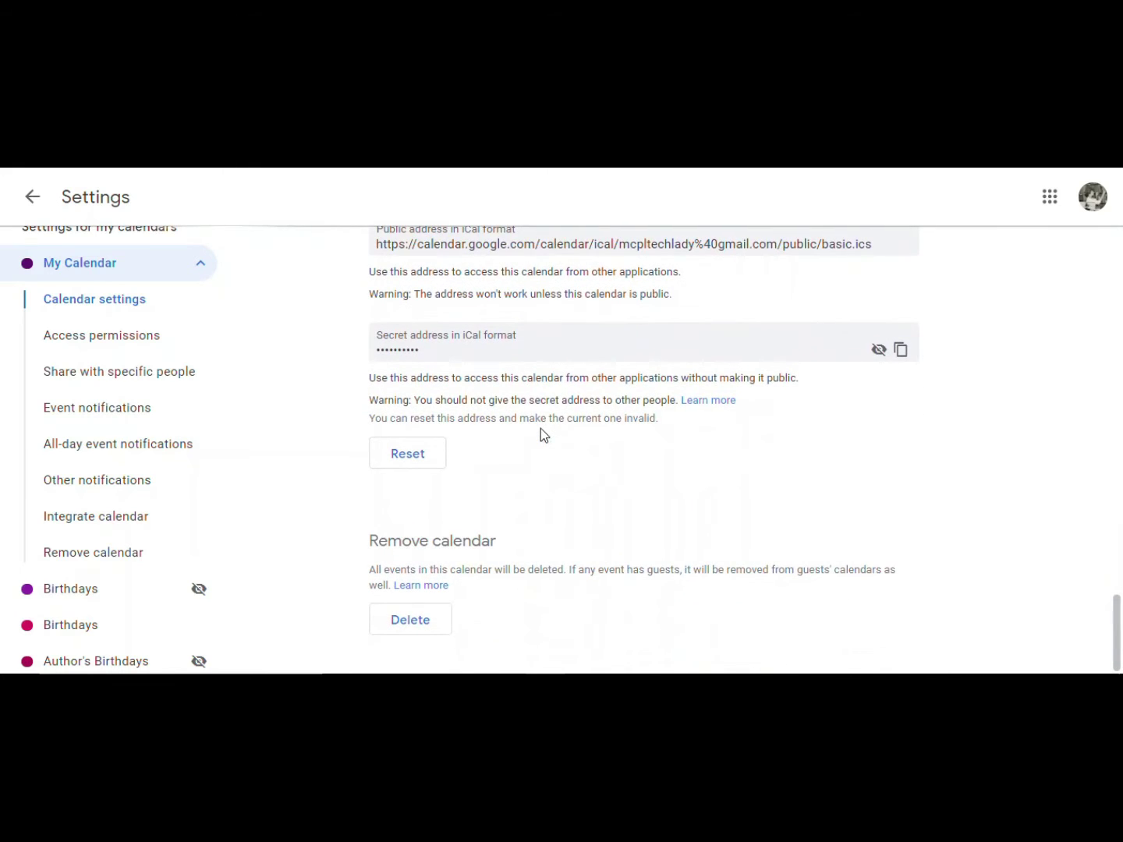
pyautogui.scroll(5, 541, 429)
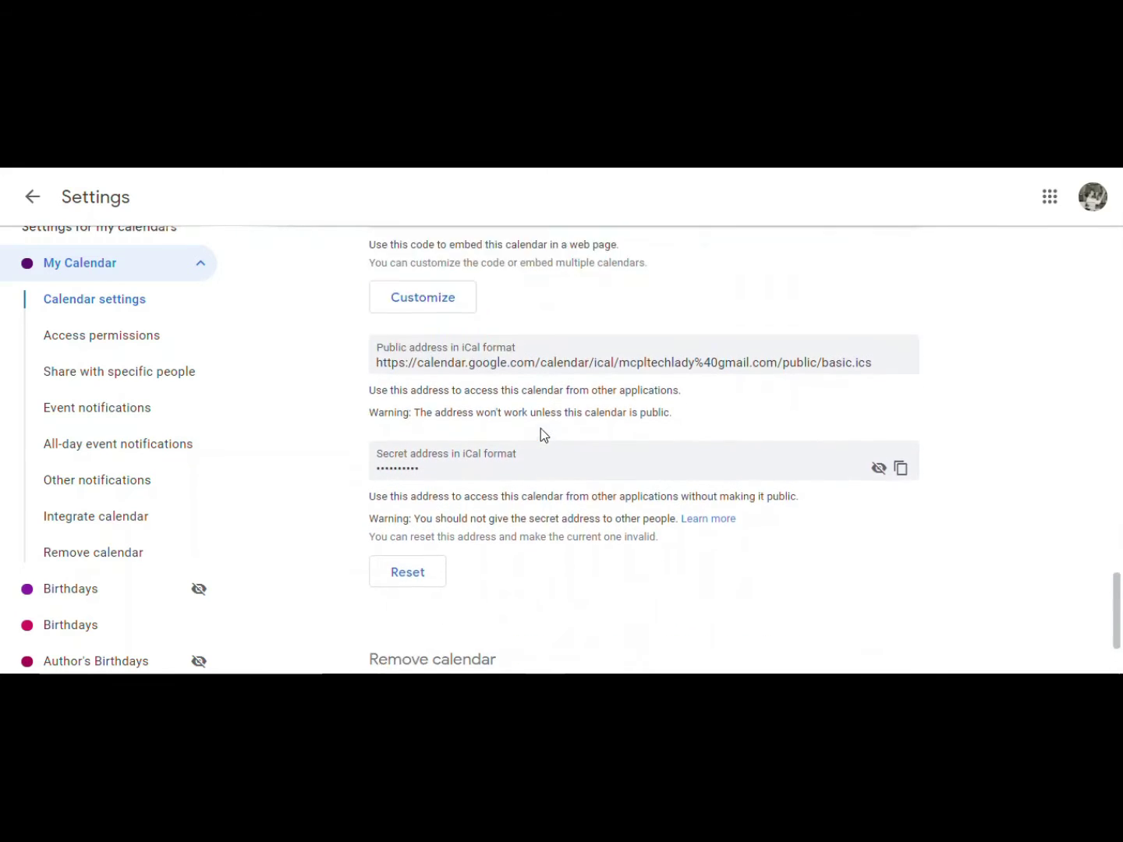
pyautogui.scroll(2, 541, 429)
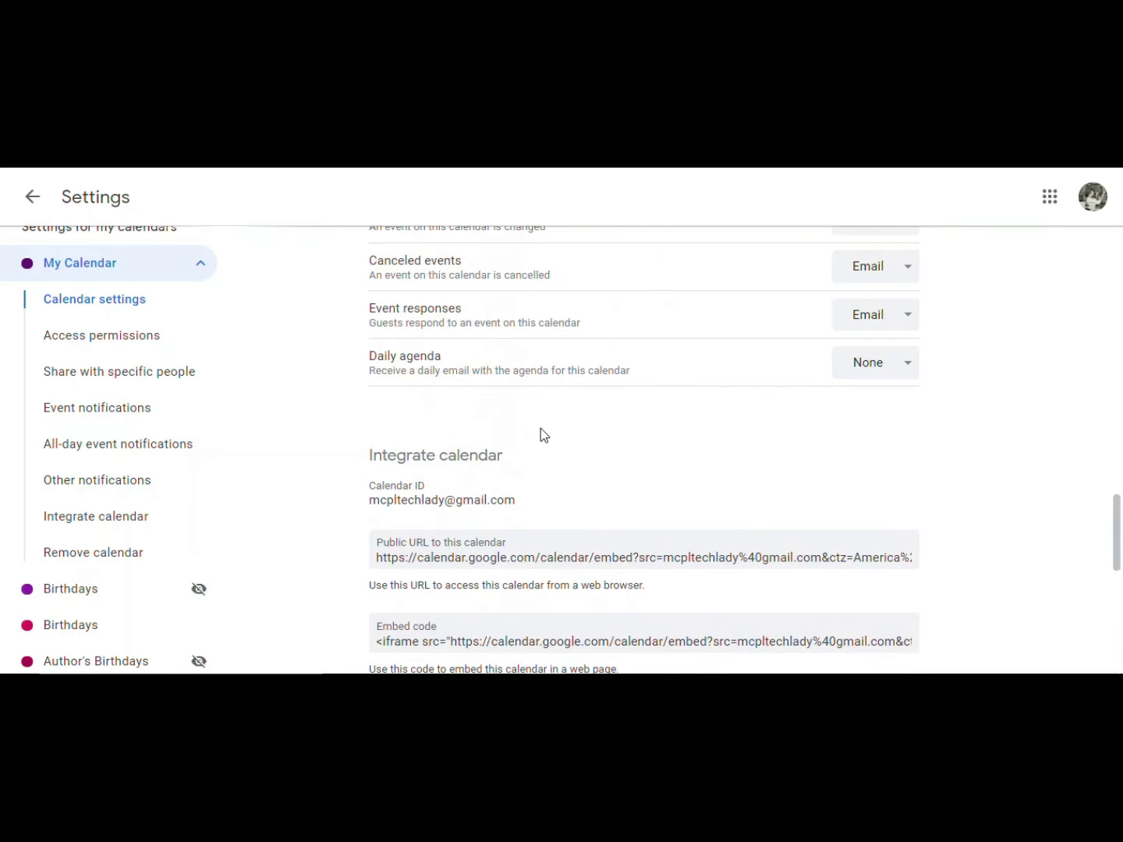
pyautogui.scroll(5, 540, 428)
pyautogui.scroll(4, 540, 428)
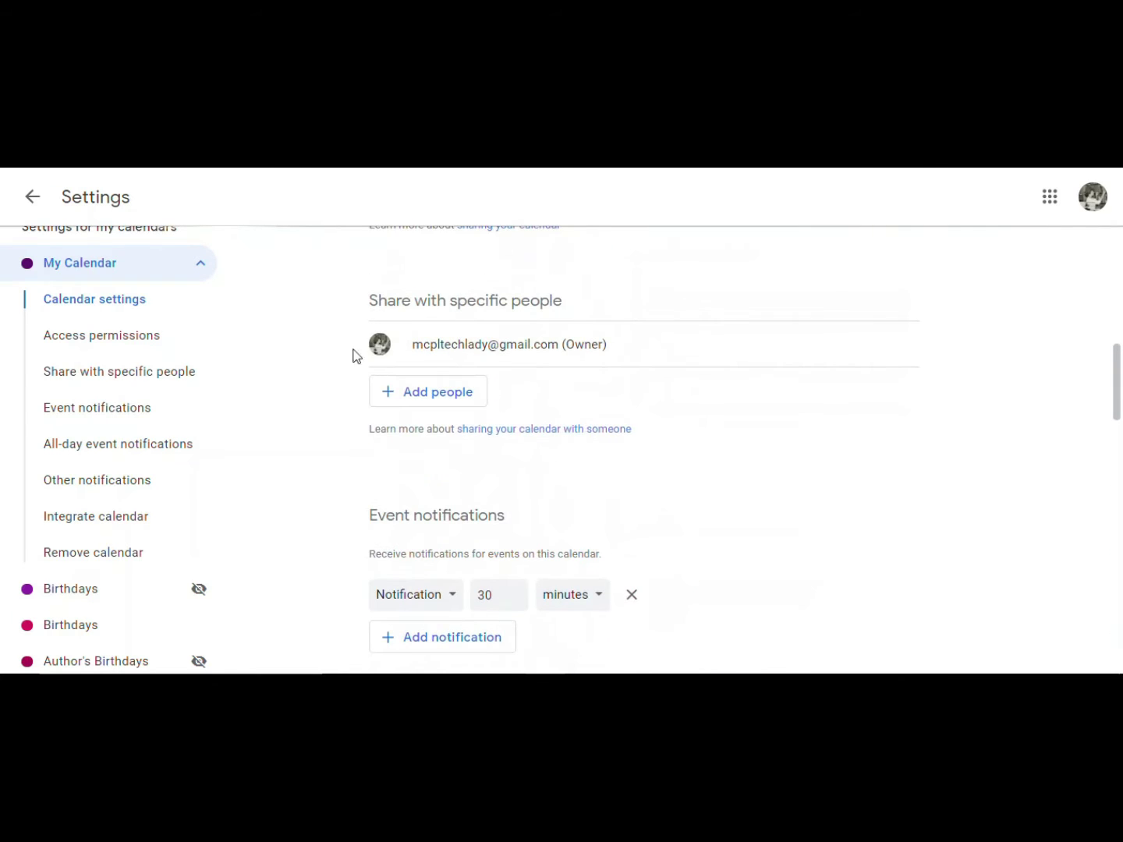
pyautogui.click(99, 310)
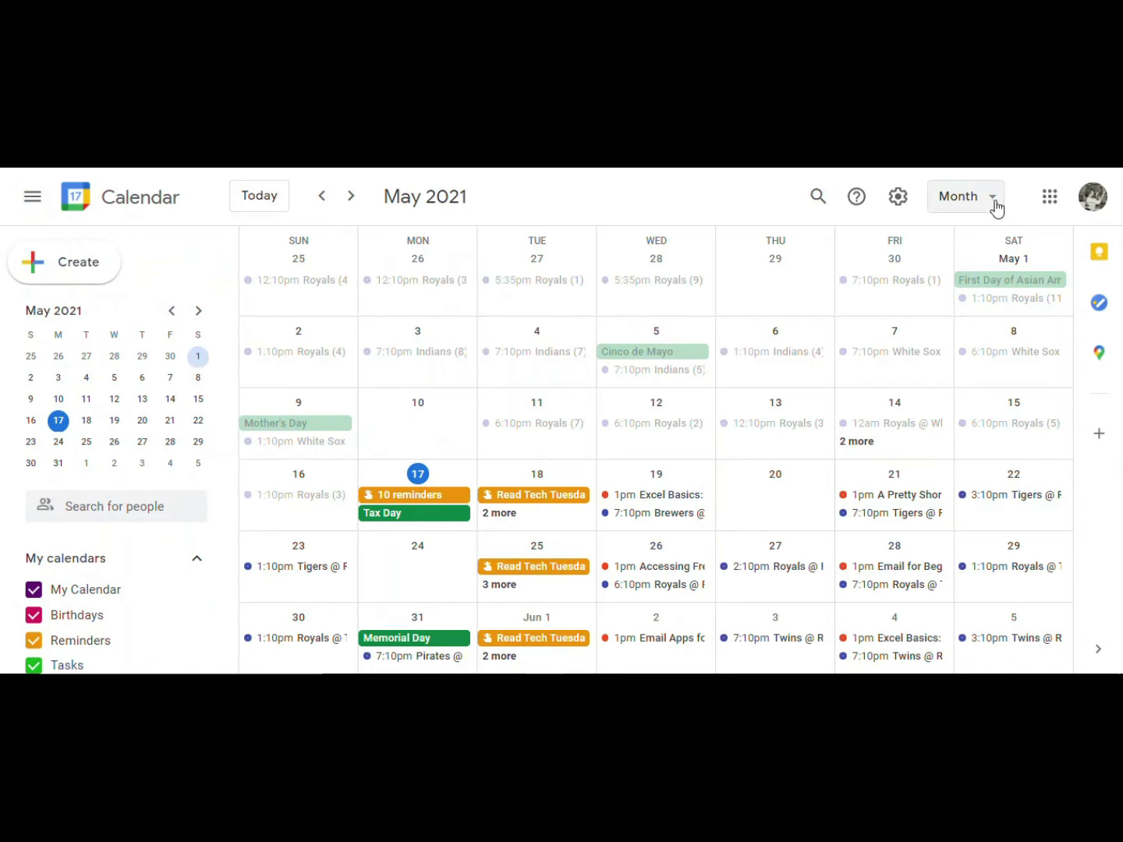
# View the calendar in the Day, Week and Year layouts, and return to the Month layout
pyautogui.click(994, 205)
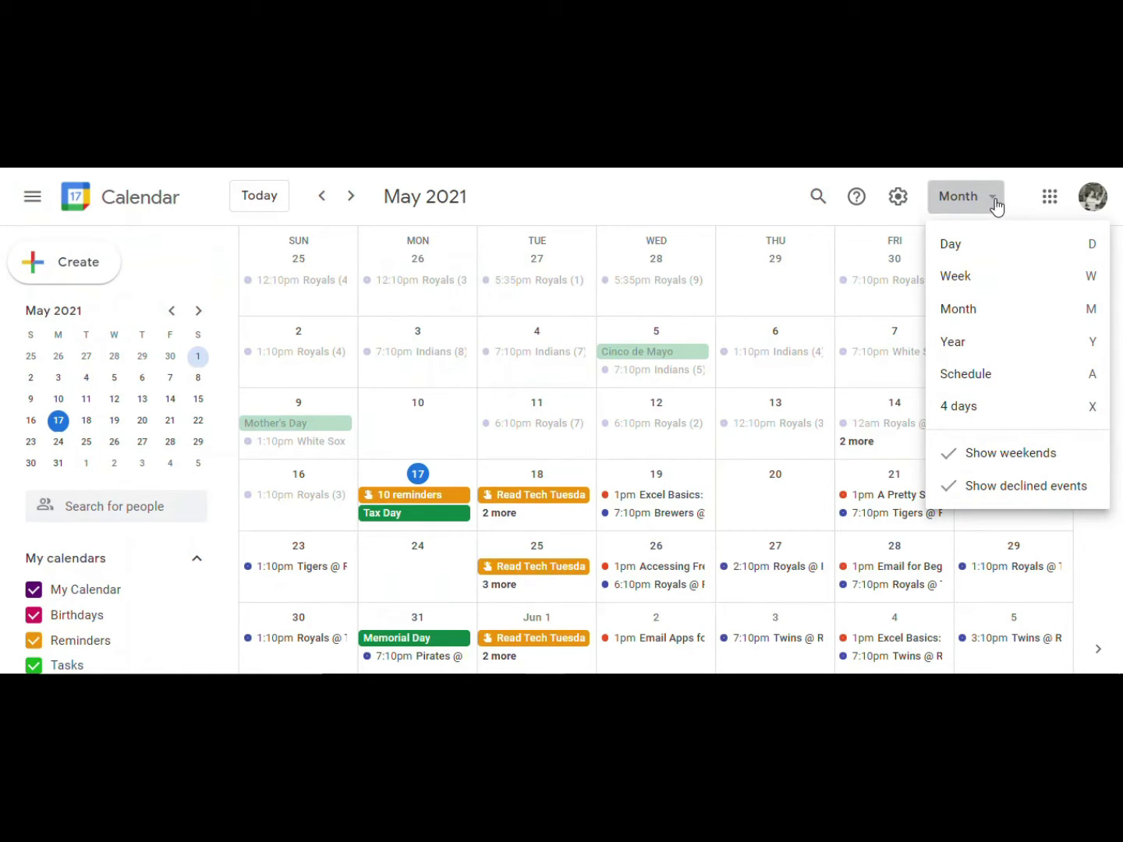
pyautogui.click(997, 244)
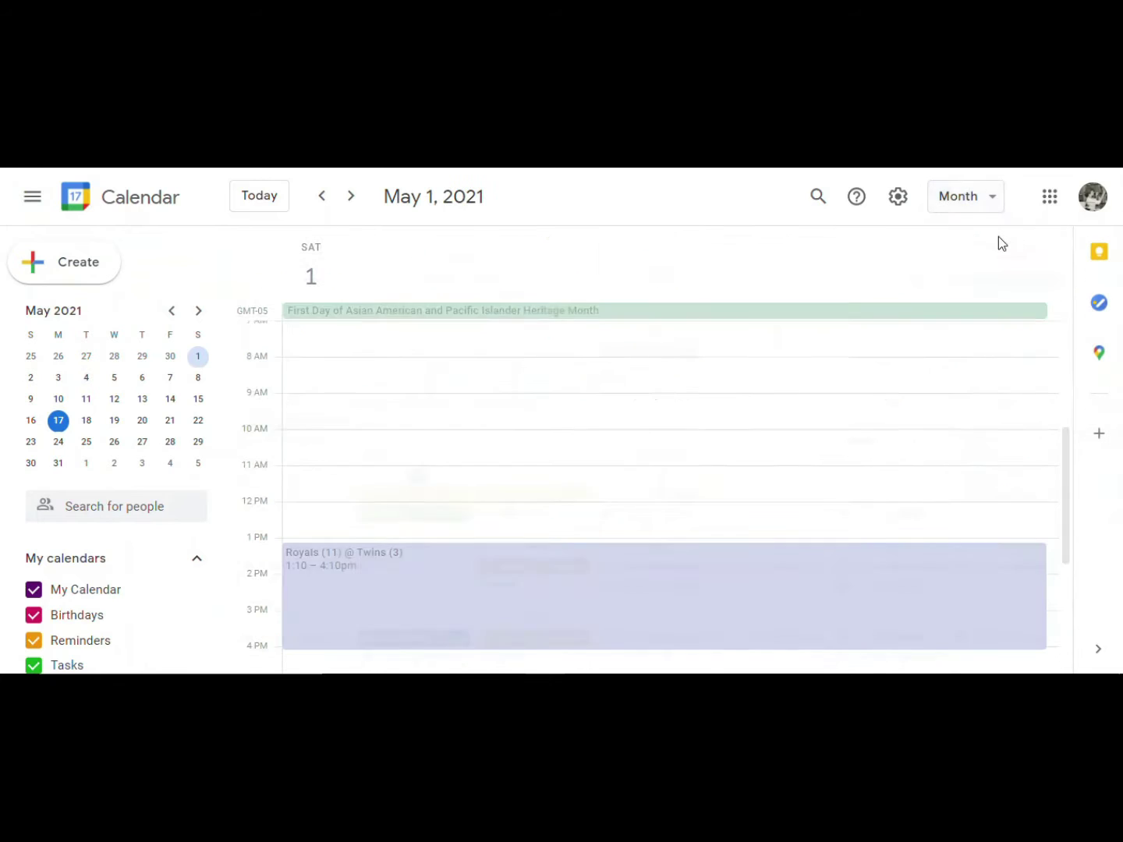
pyautogui.click(990, 207)
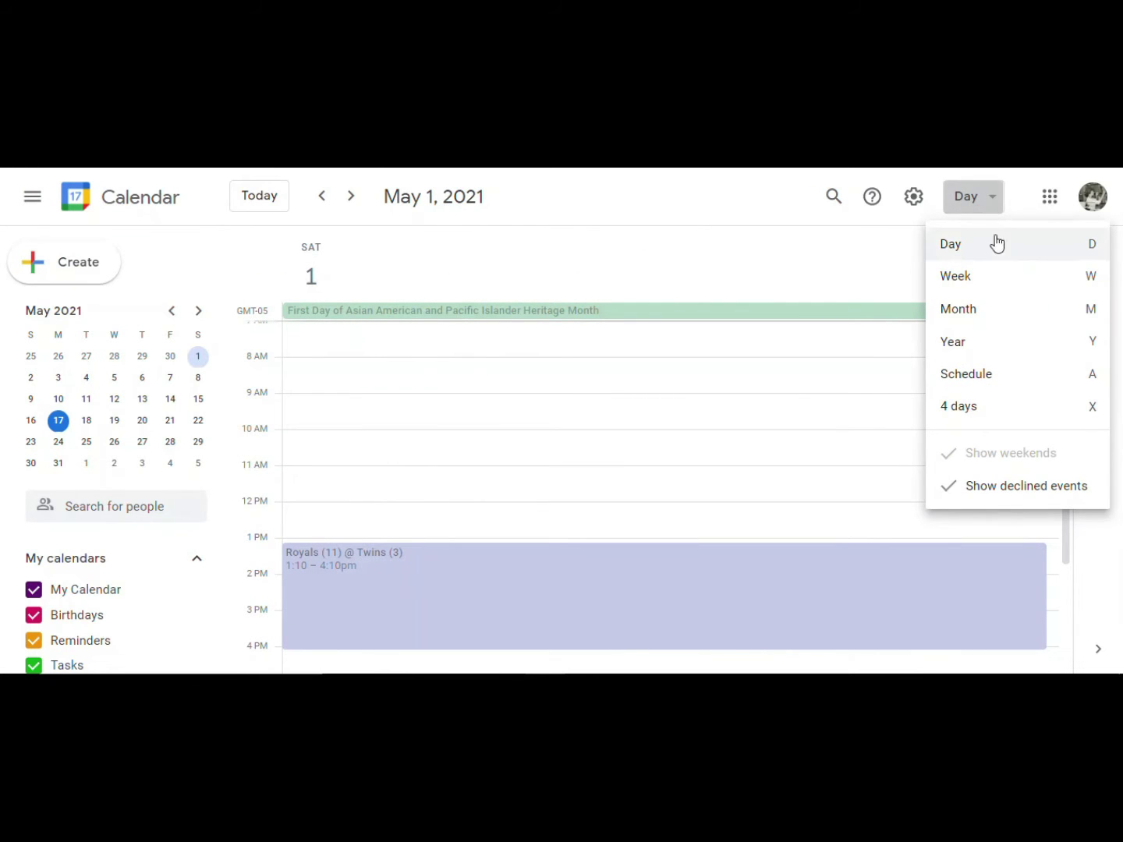
pyautogui.click(1014, 275)
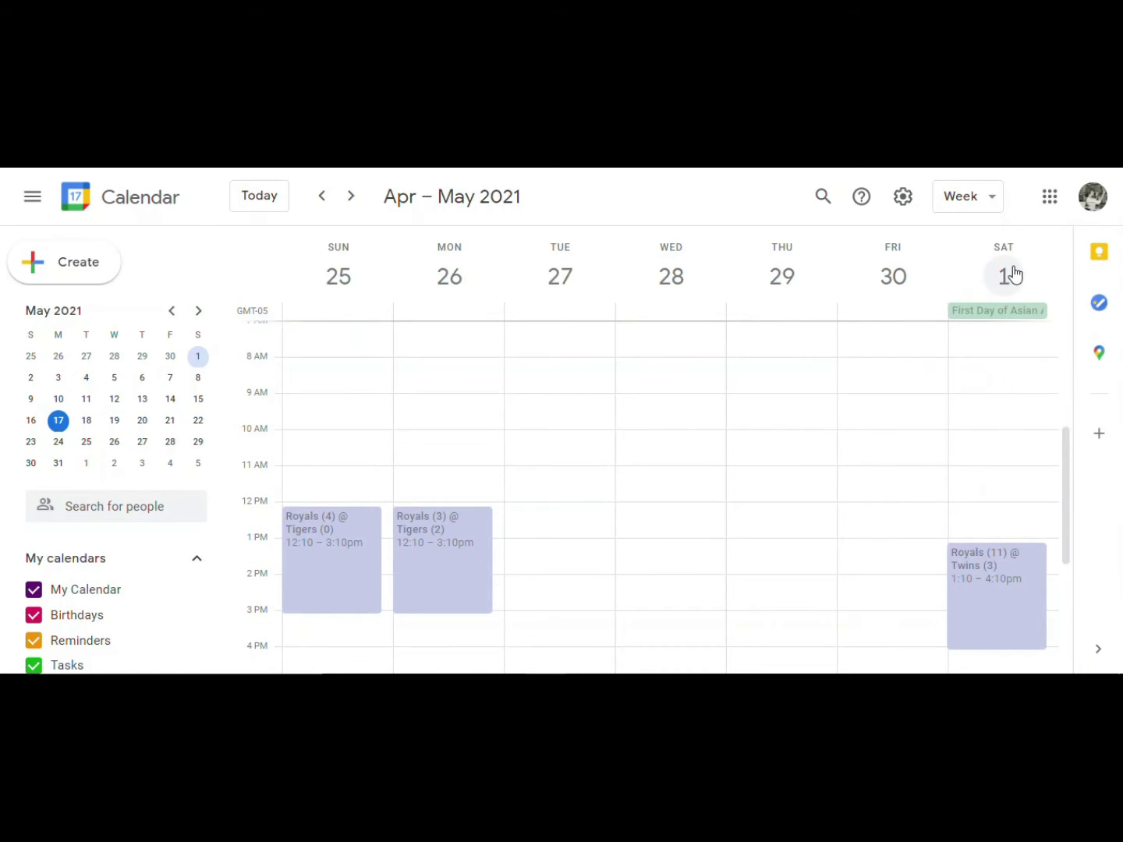
pyautogui.click(991, 209)
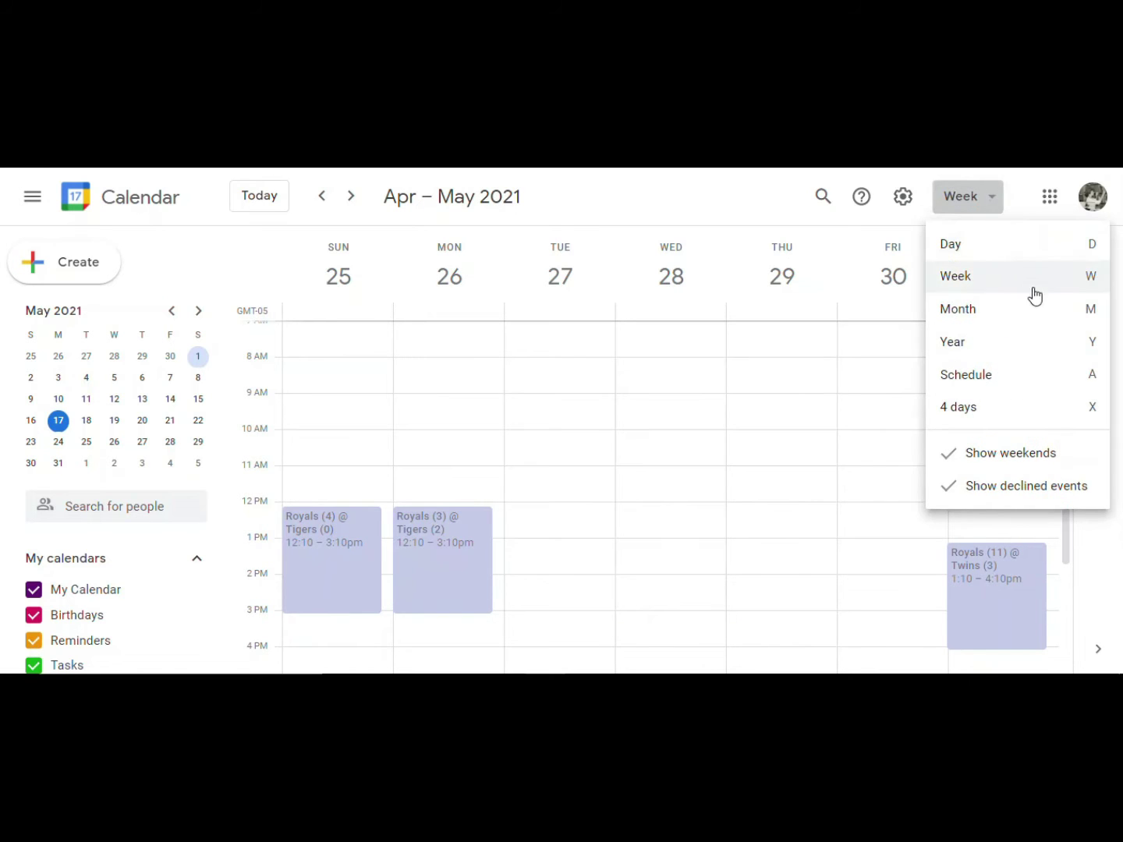
pyautogui.click(1045, 338)
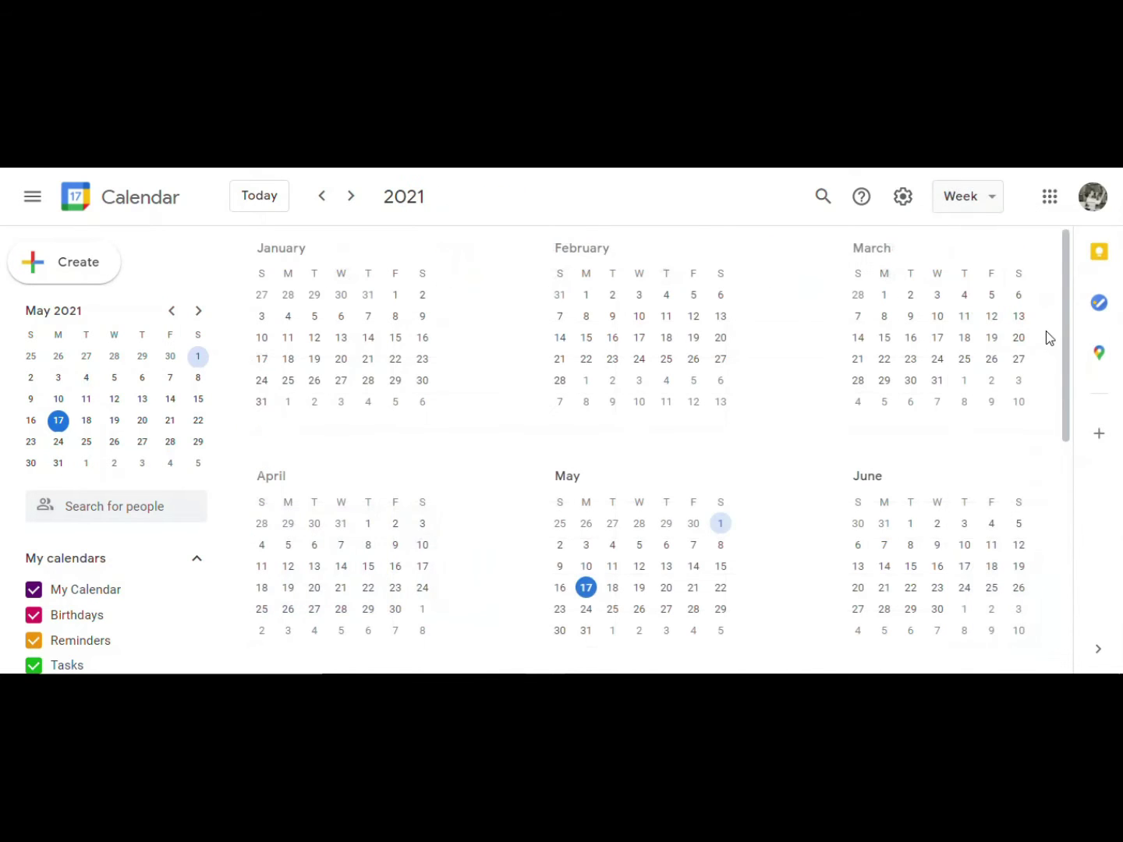
pyautogui.click(992, 208)
pyautogui.click(992, 311)
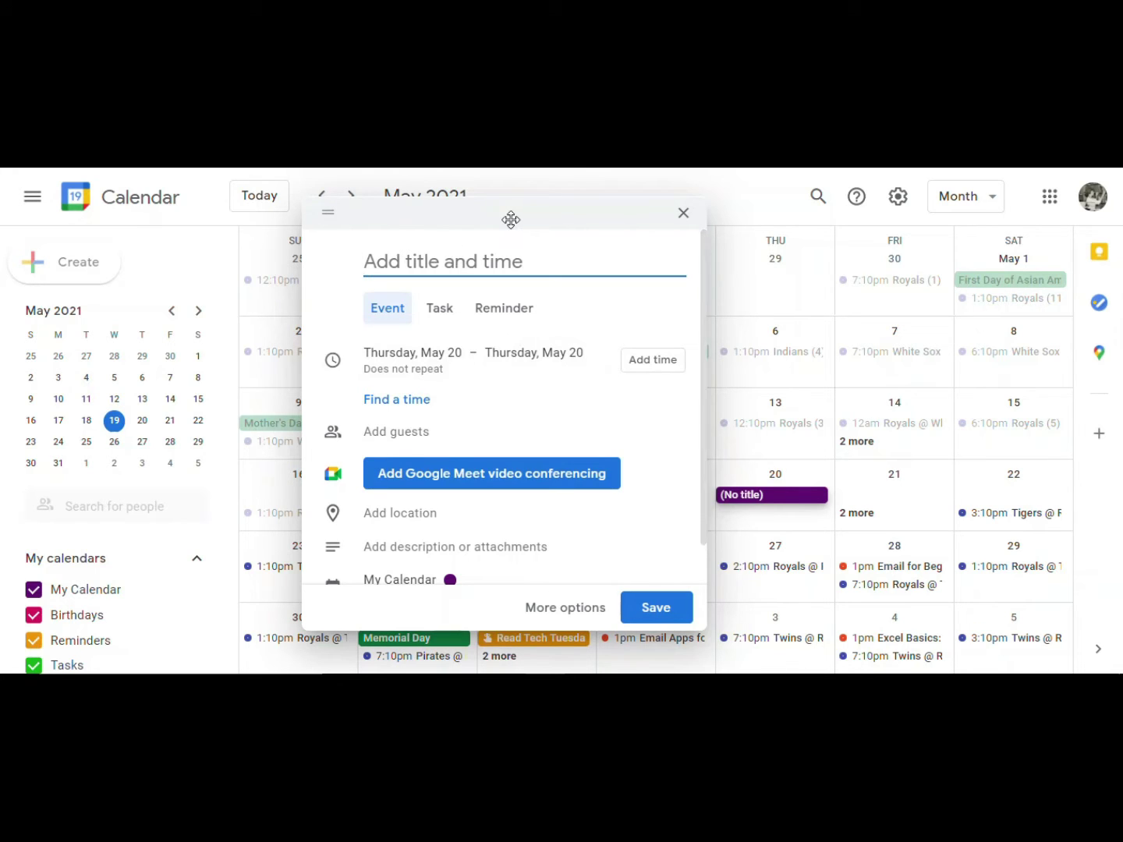
# Examine the Task and Reminder forms for the new May 20 entry, and return to the Event form
pyautogui.click(434, 325)
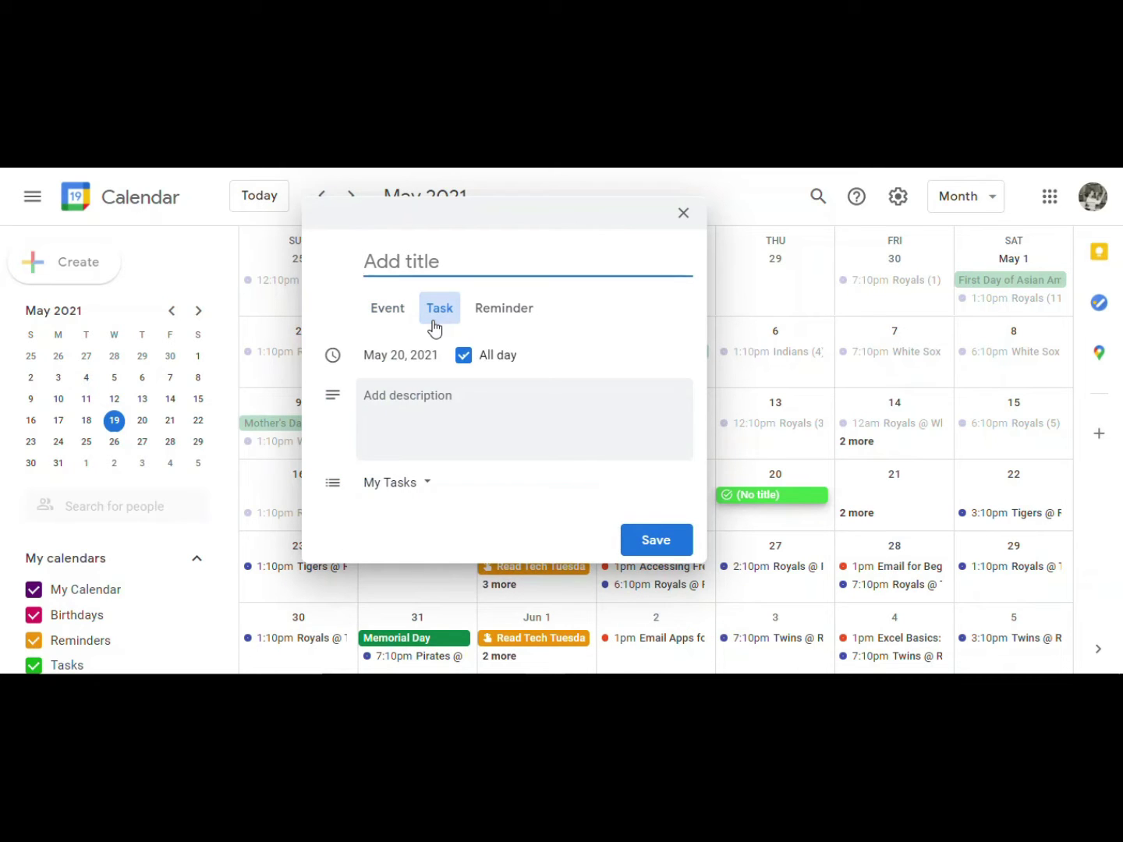
pyautogui.click(501, 324)
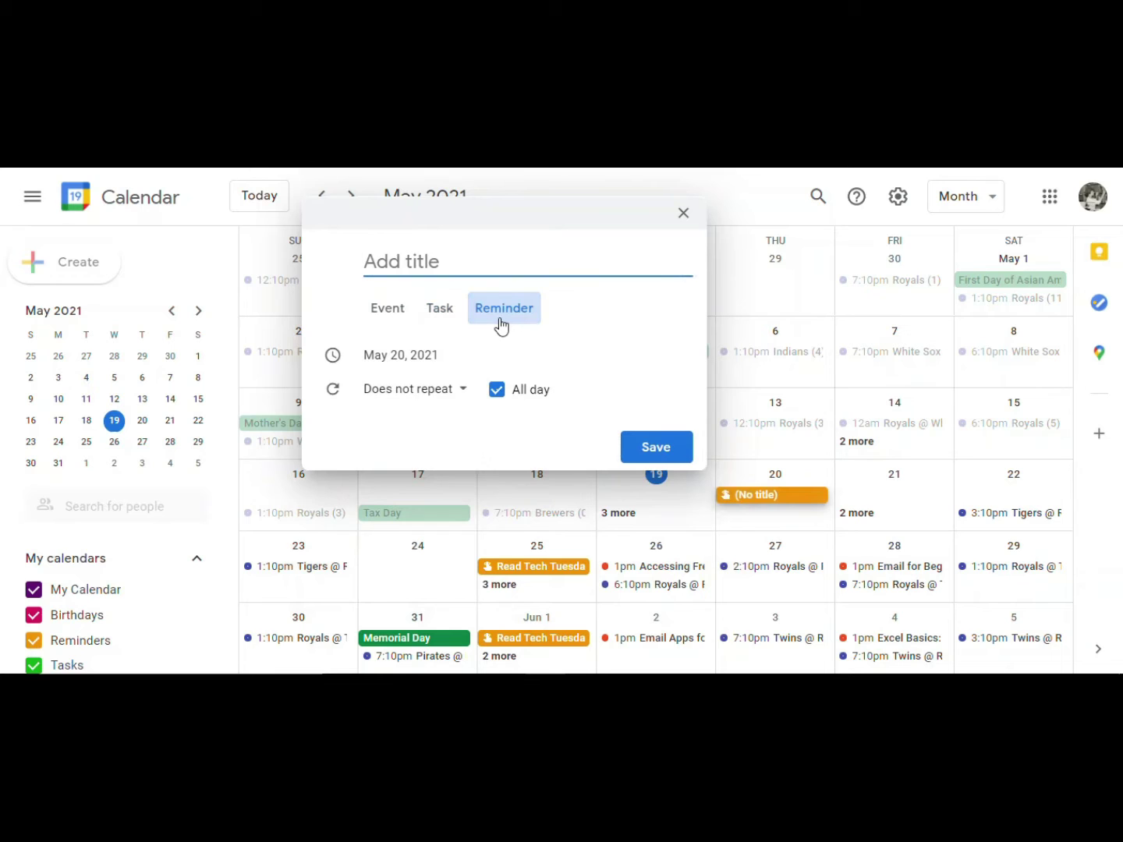
pyautogui.click(403, 319)
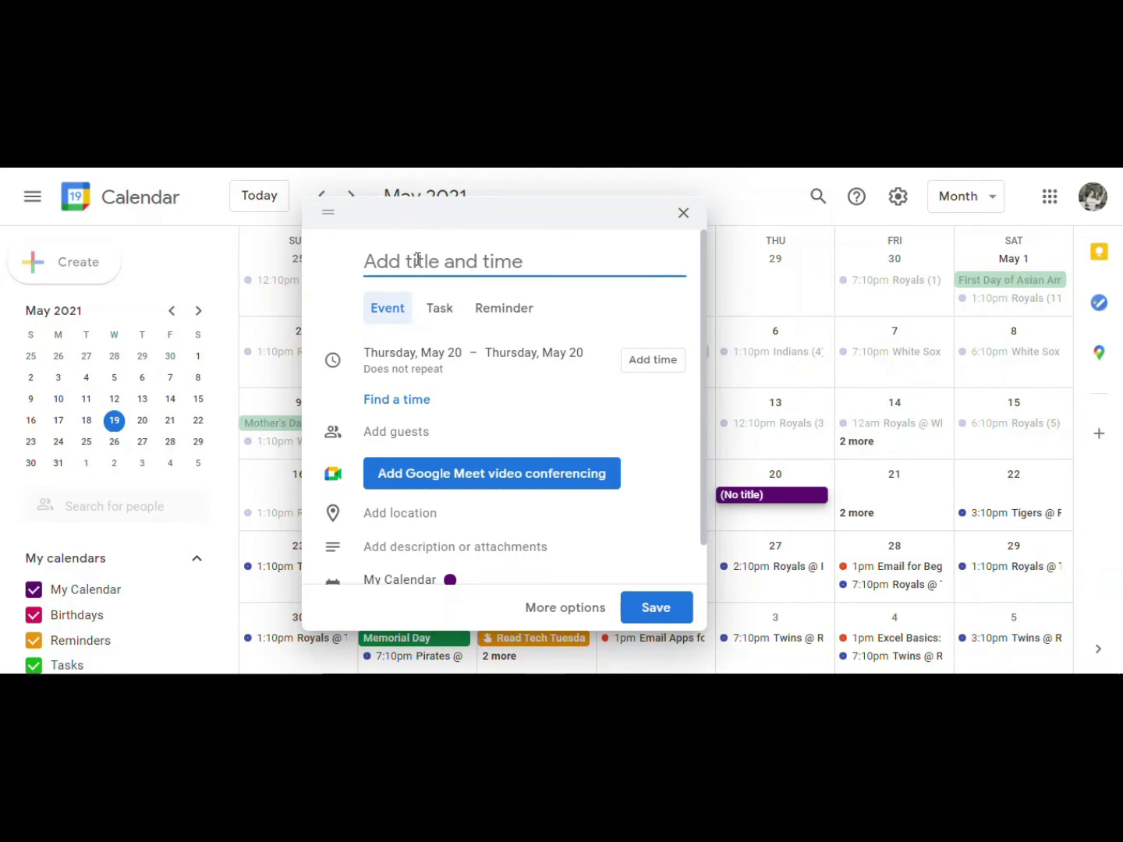
# Title the May 20 event "Graduation Practice" and set its time from 2:00pm to 5:00pm
pyautogui.write('Gra')
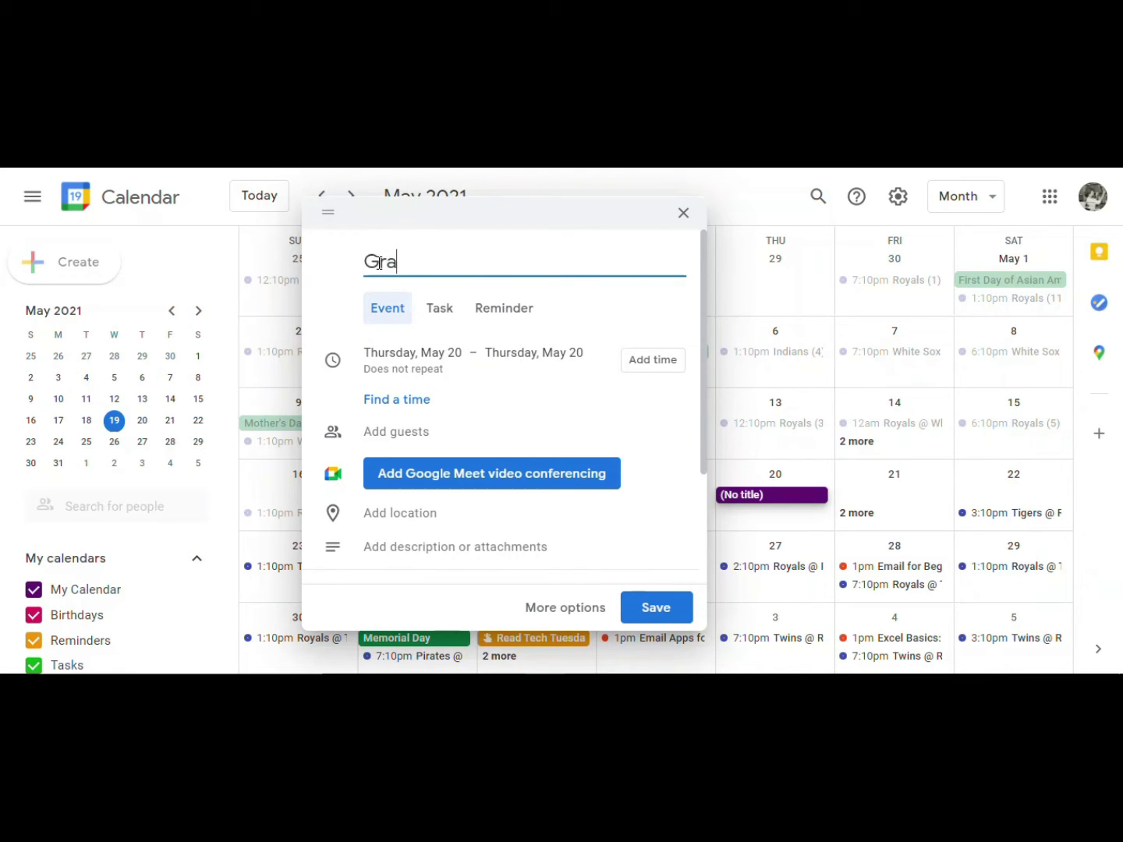
pyautogui.write('duation Practice')
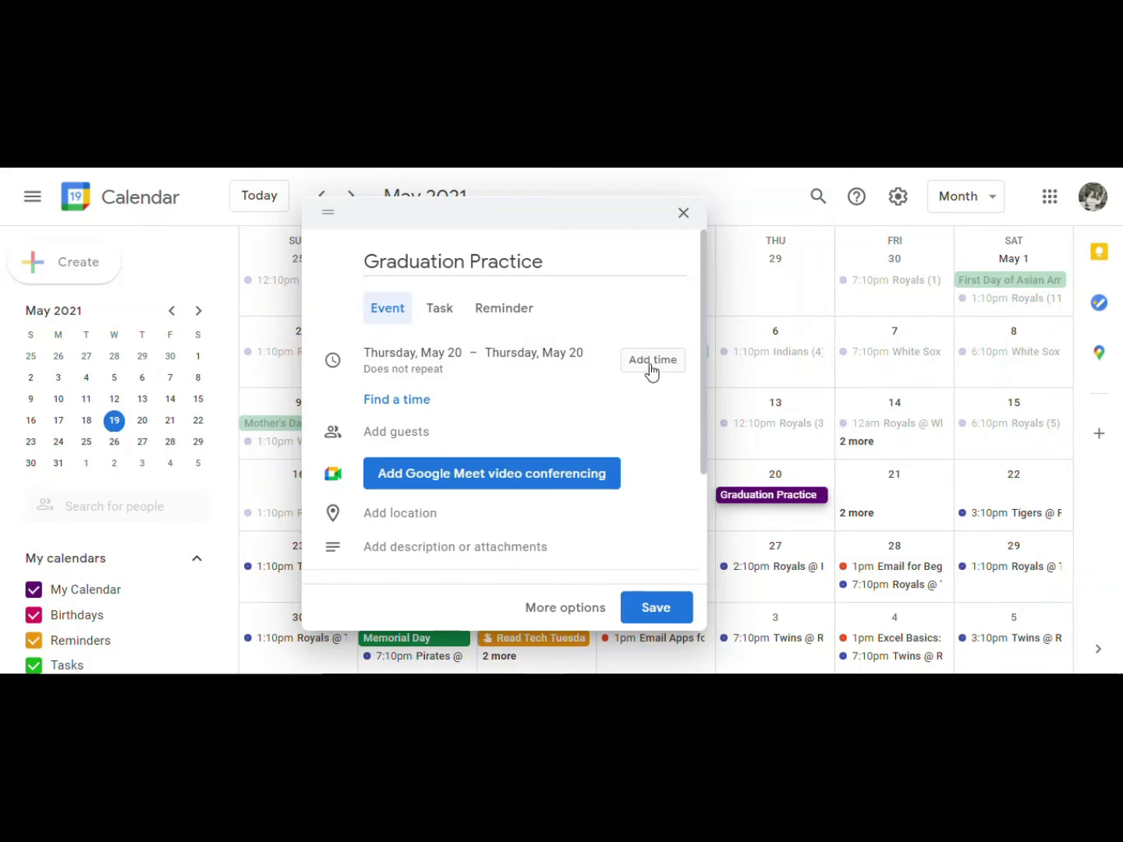
pyautogui.click(650, 363)
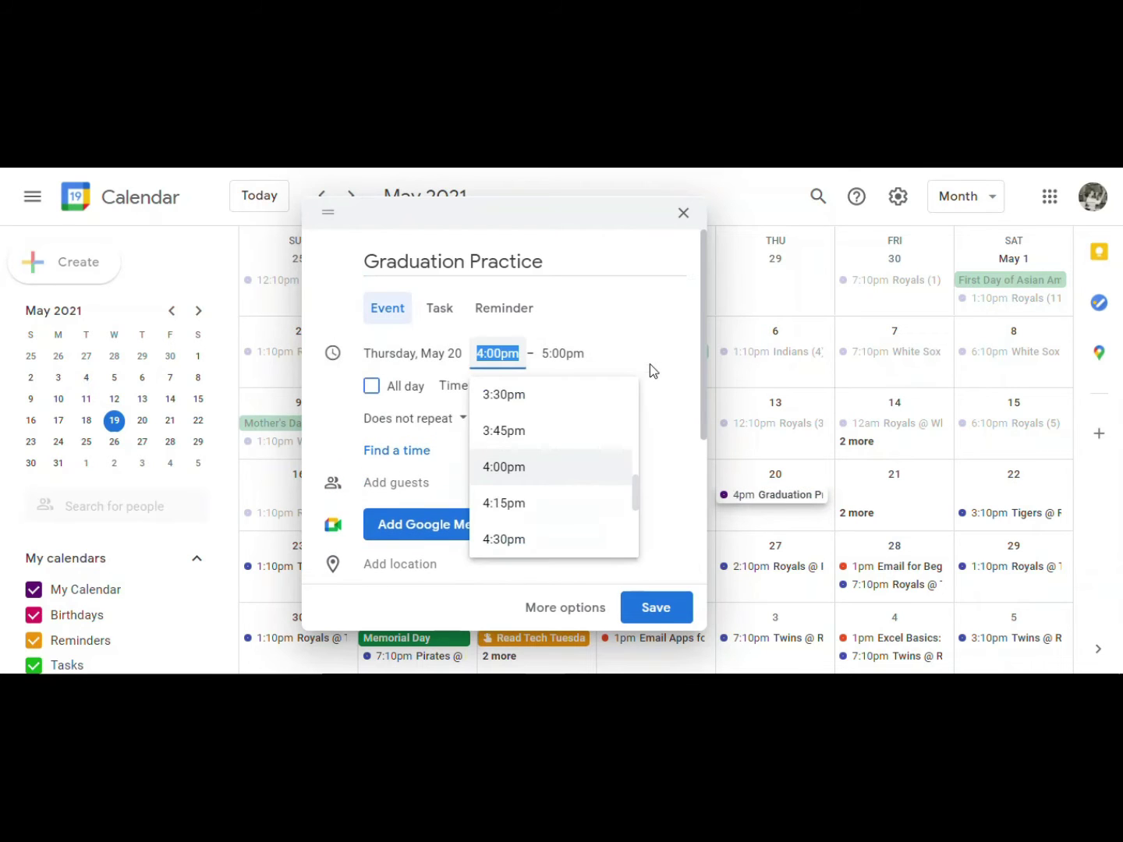
pyautogui.scroll(3, 529, 452)
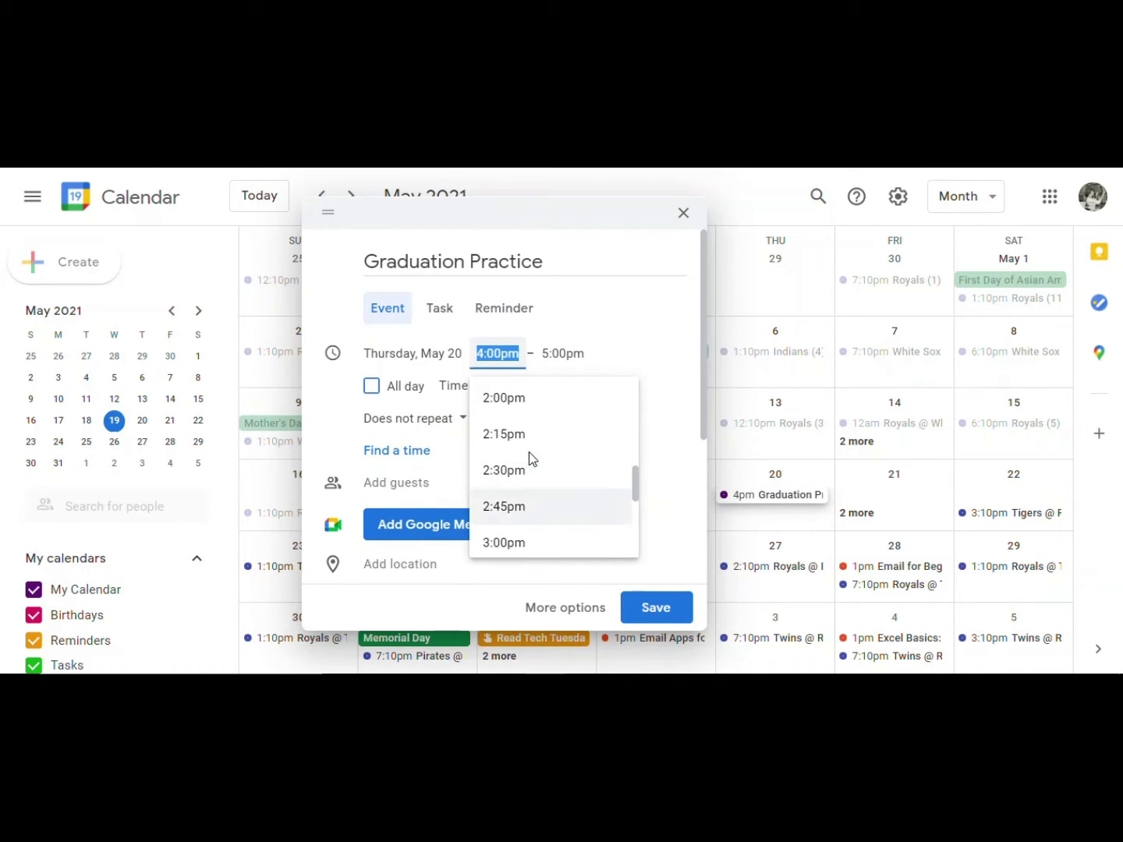
pyautogui.scroll(2, 529, 451)
pyautogui.click(514, 449)
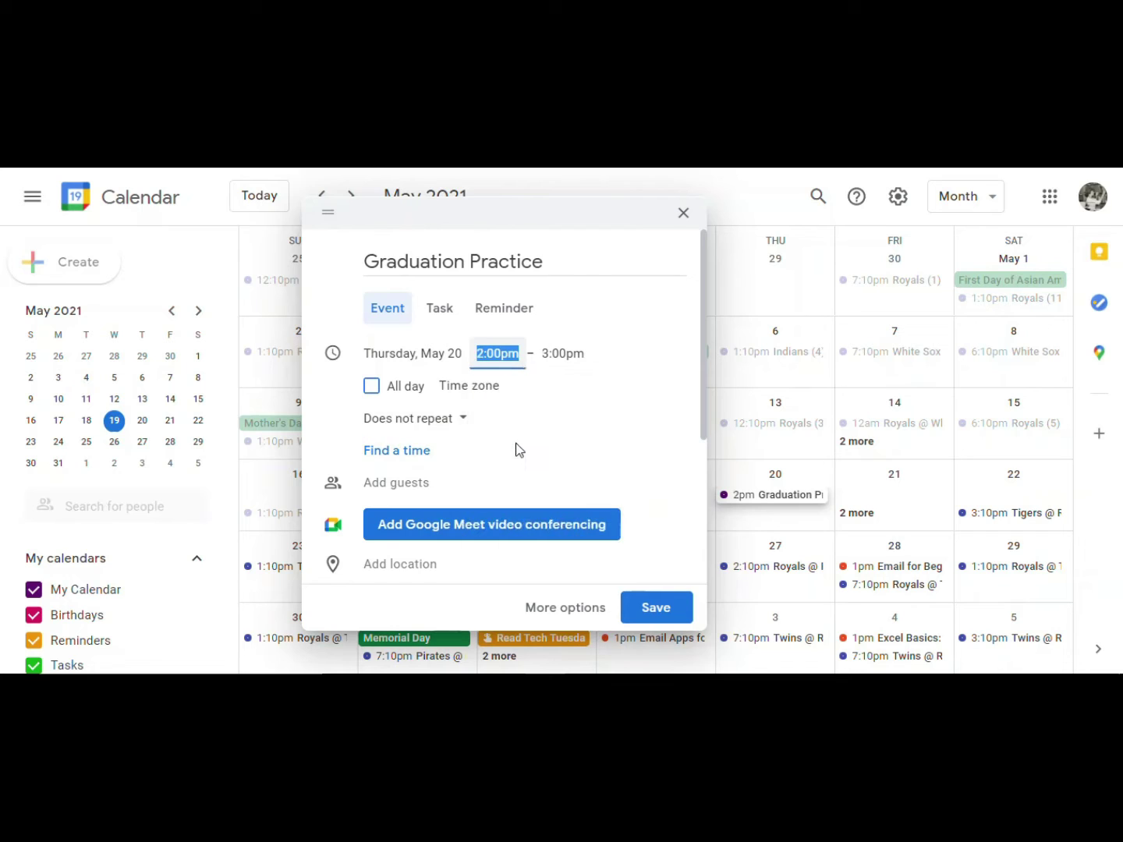
pyautogui.click(560, 354)
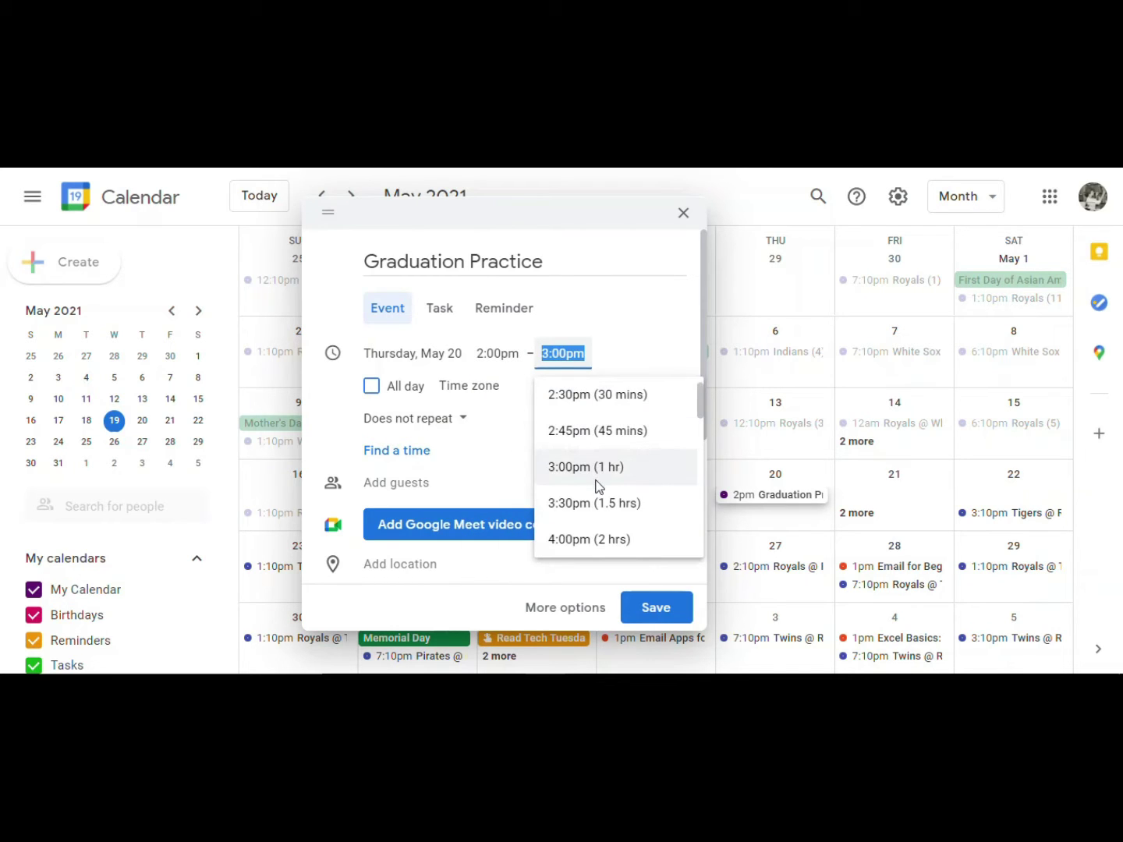
pyautogui.scroll(-2, 597, 486)
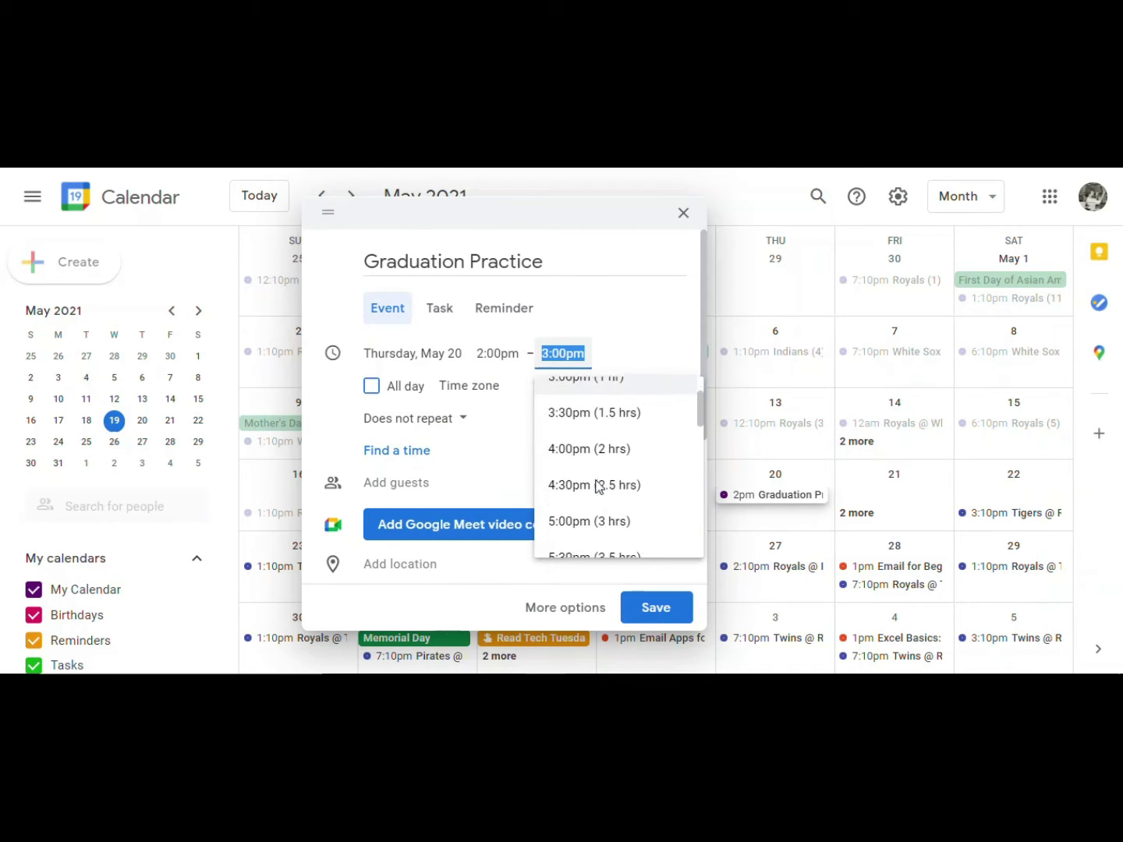
pyautogui.click(615, 527)
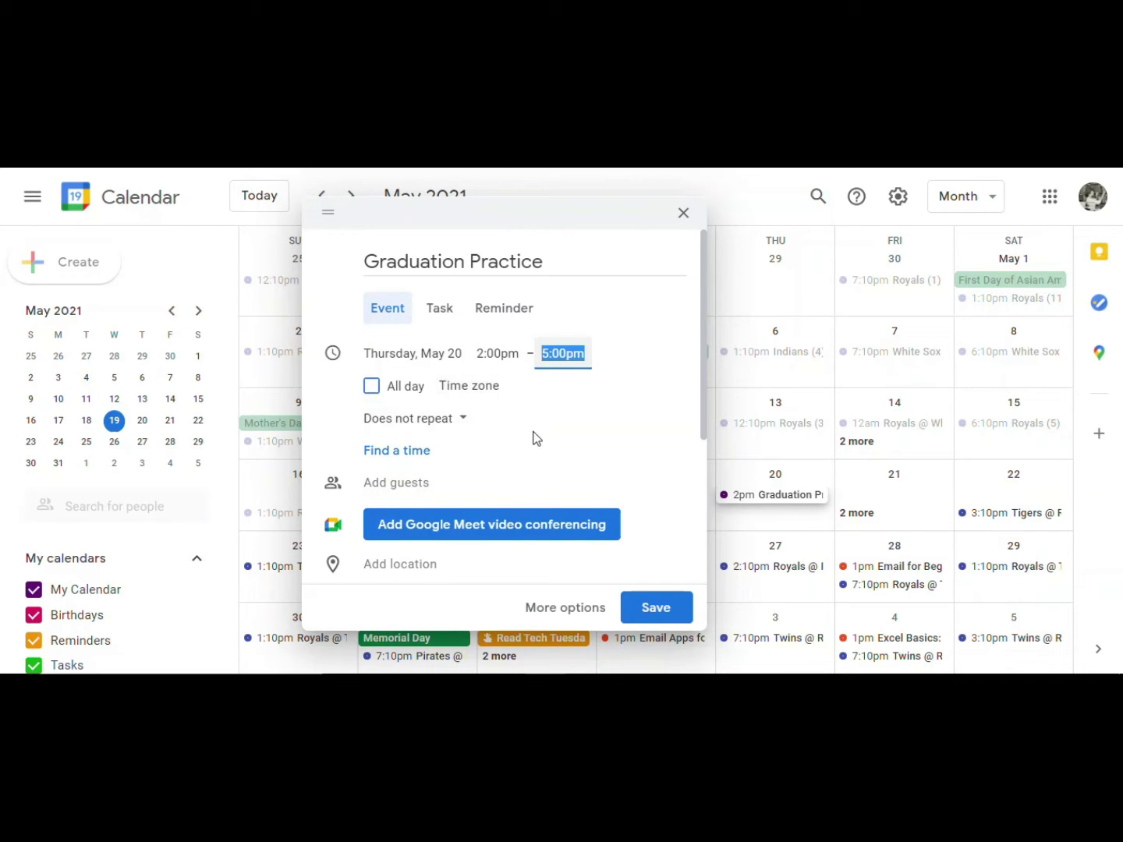
# Review the Graduation Practice event's additional options, including its color and calendar choices, keeping it on My Calendar
pyautogui.scroll(-3, 533, 437)
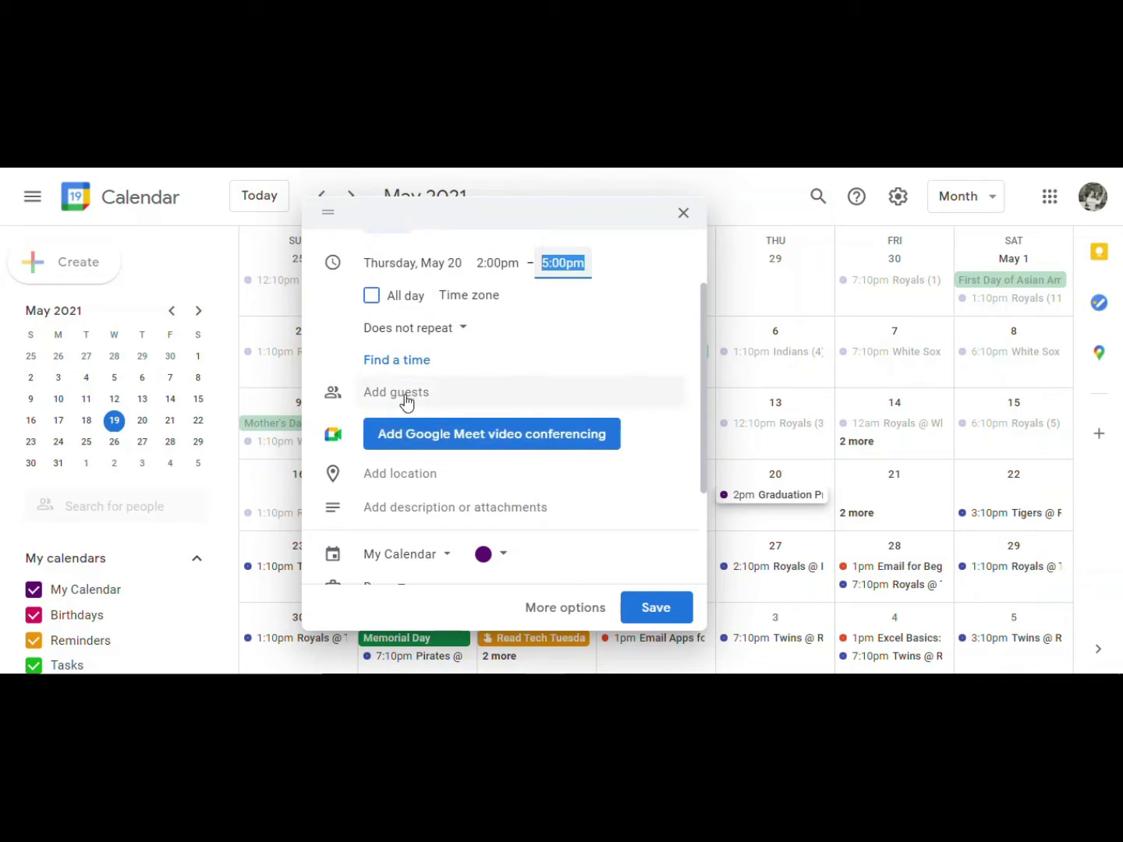
pyautogui.scroll(-3, 406, 399)
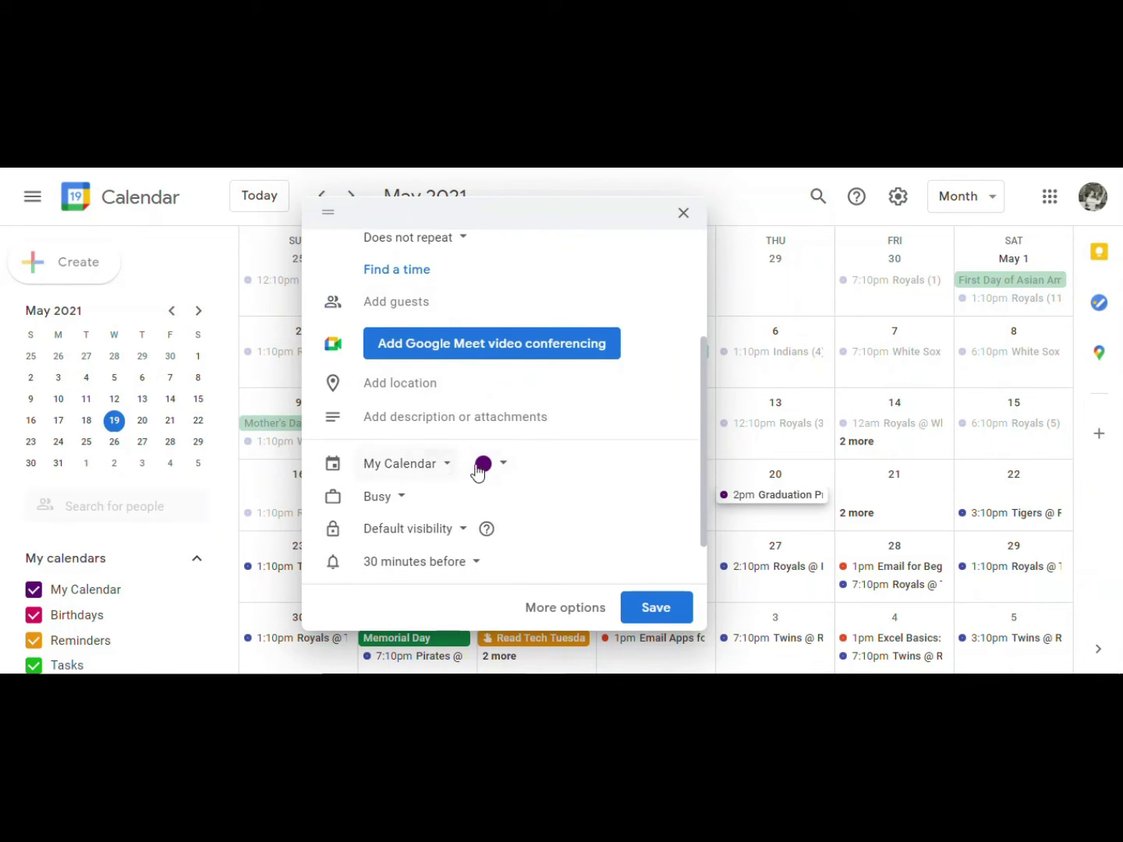
pyautogui.click(504, 466)
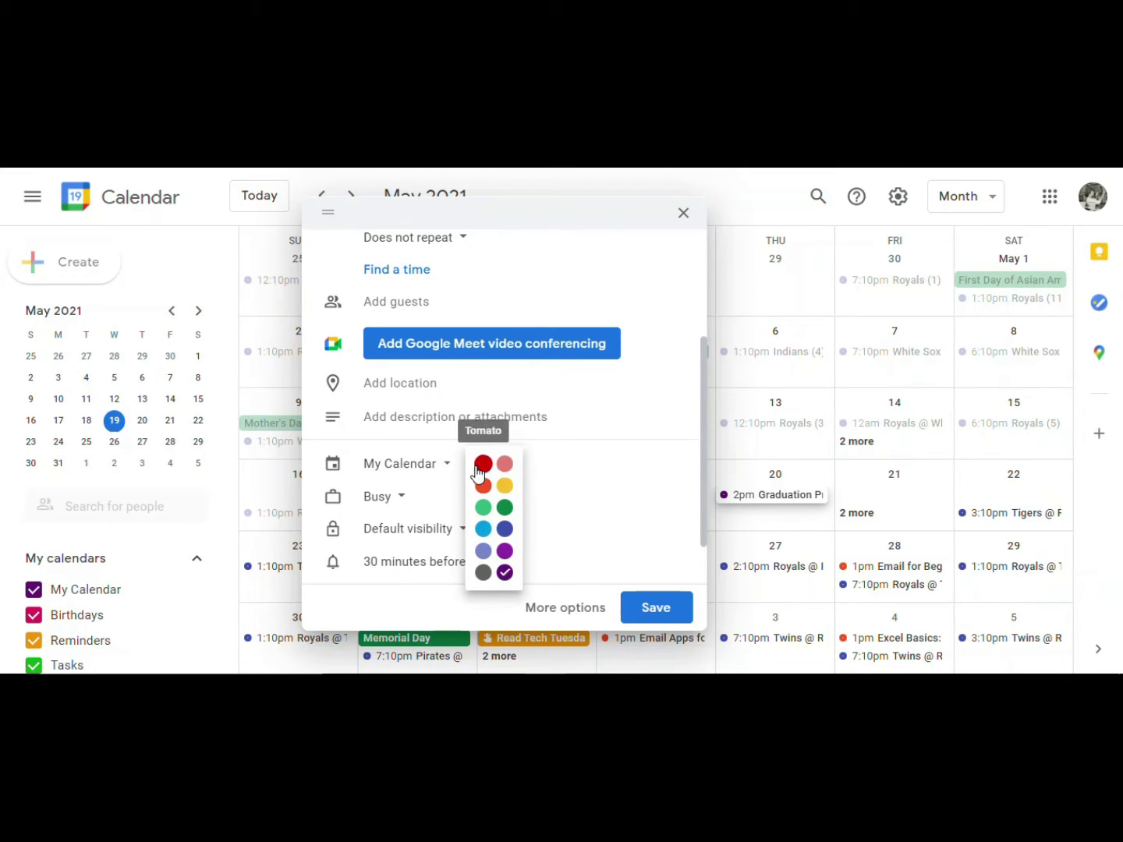
pyautogui.click(441, 467)
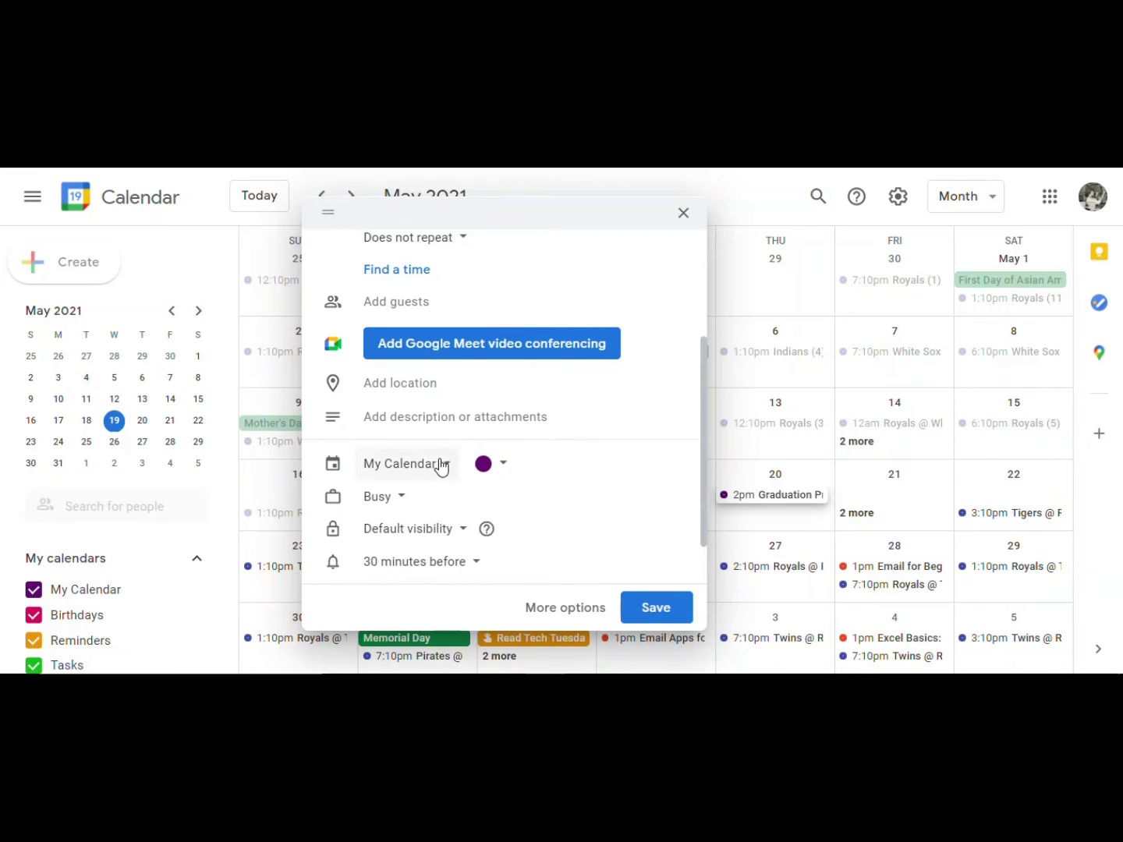
pyautogui.click(449, 468)
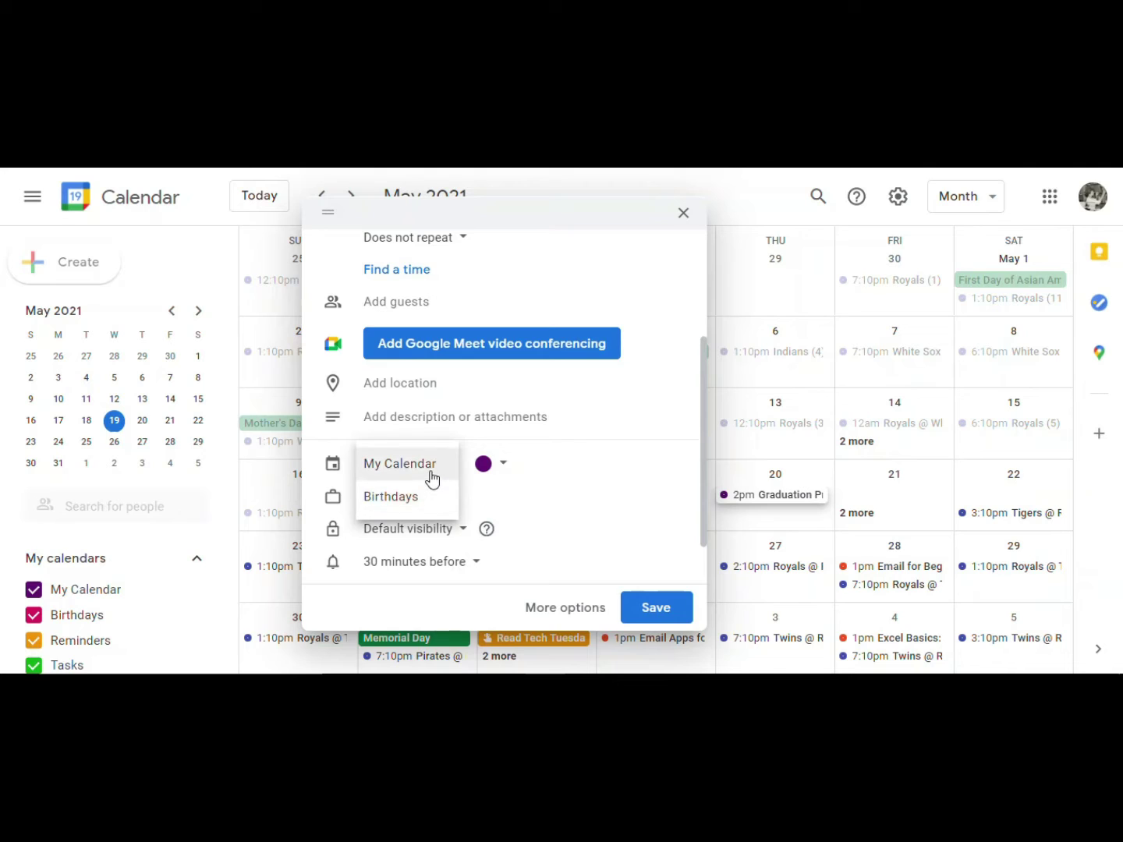
pyautogui.click(430, 465)
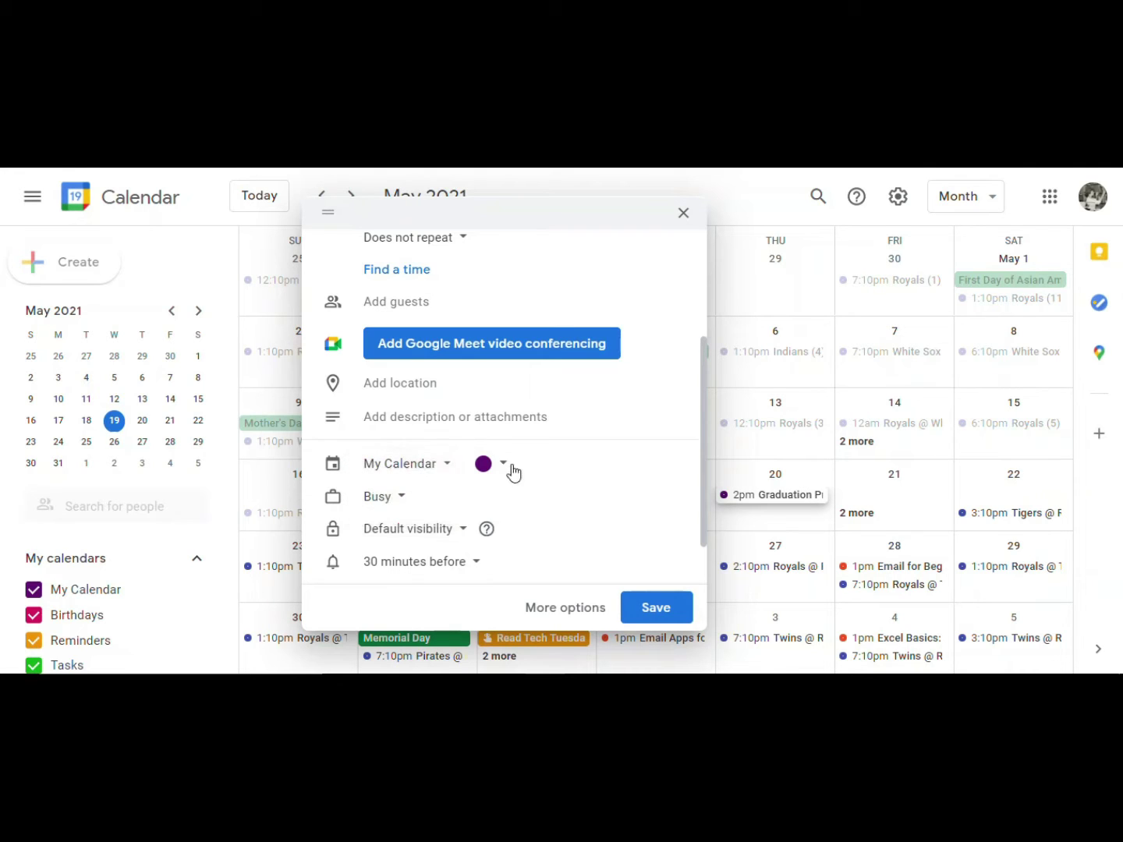
# Change the Graduation Practice event's color to red and set its notification to 1 hour before
pyautogui.click(506, 466)
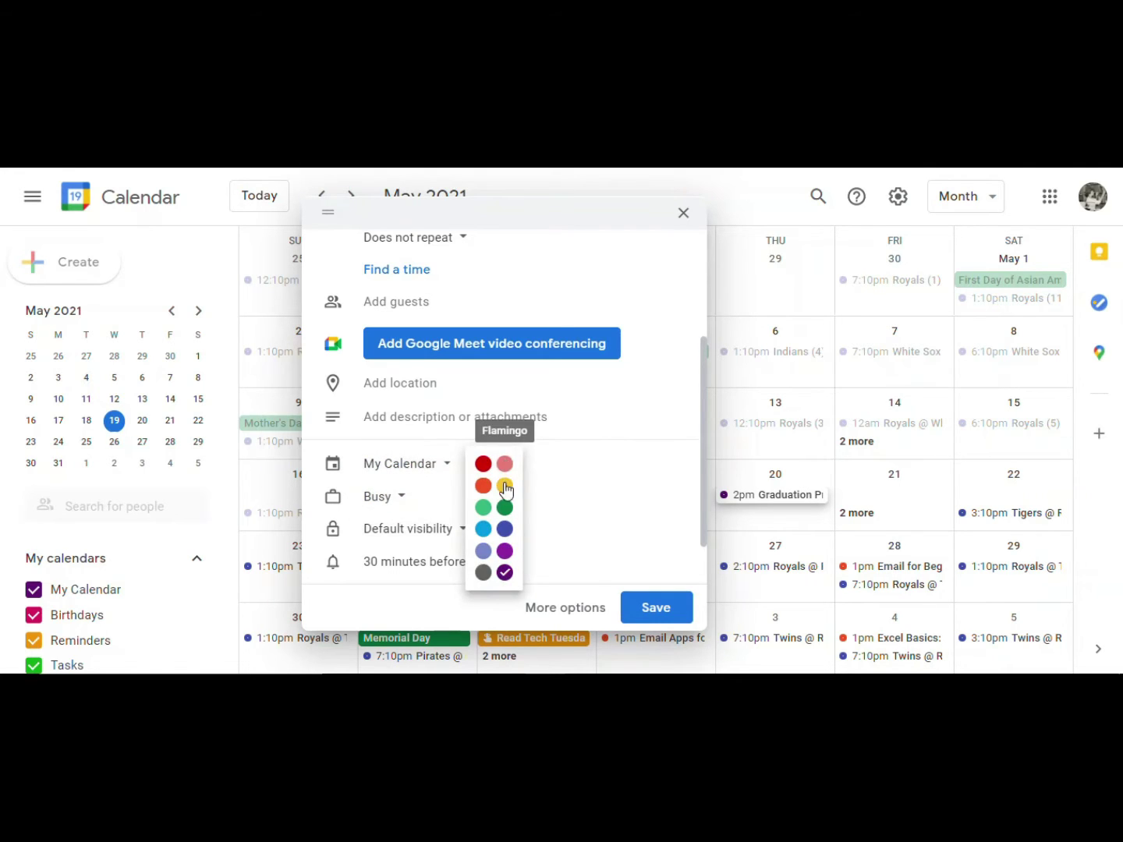
pyautogui.click(482, 465)
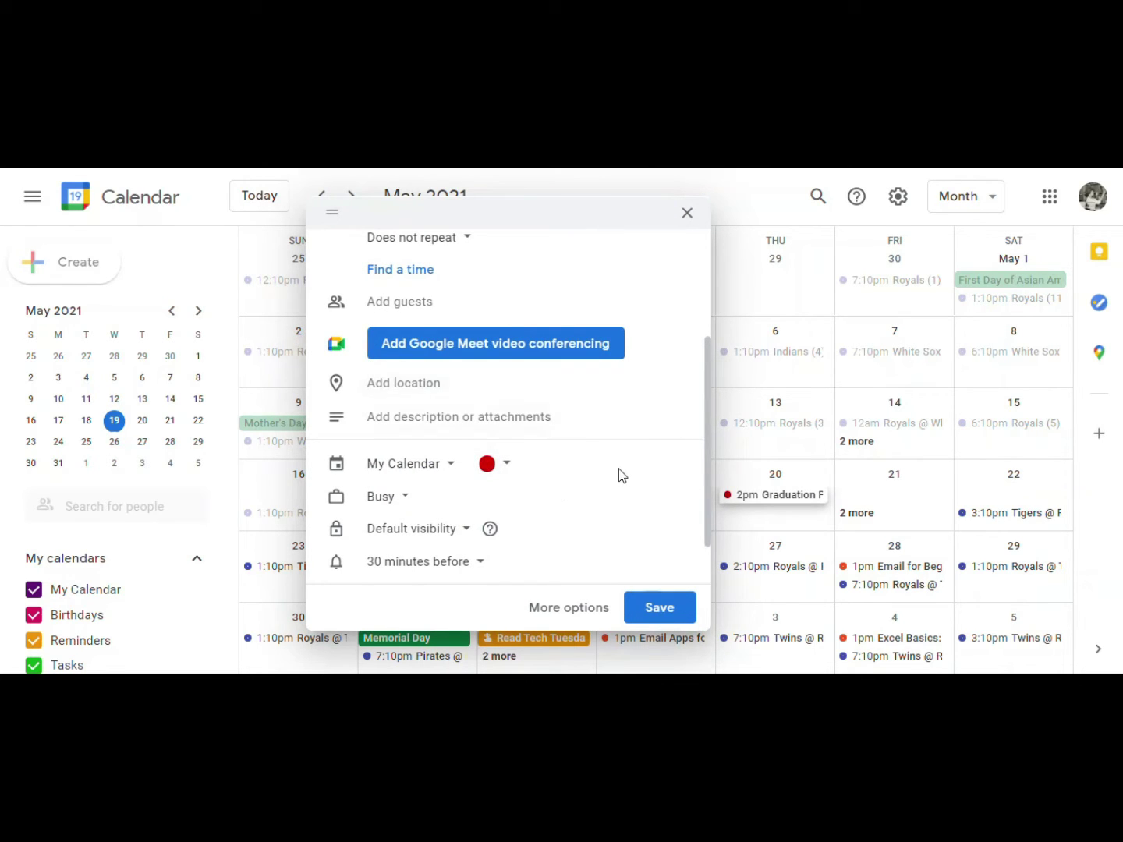
pyautogui.scroll(-1, 620, 473)
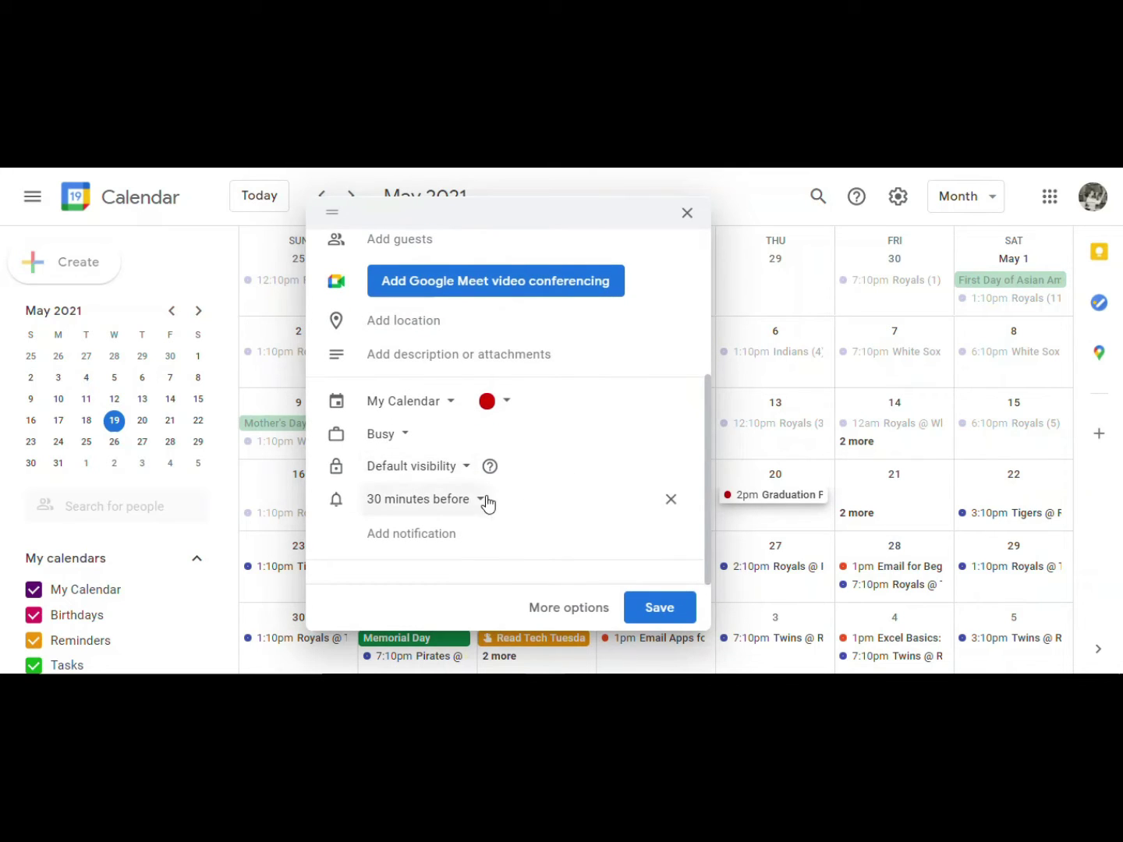
pyautogui.click(486, 500)
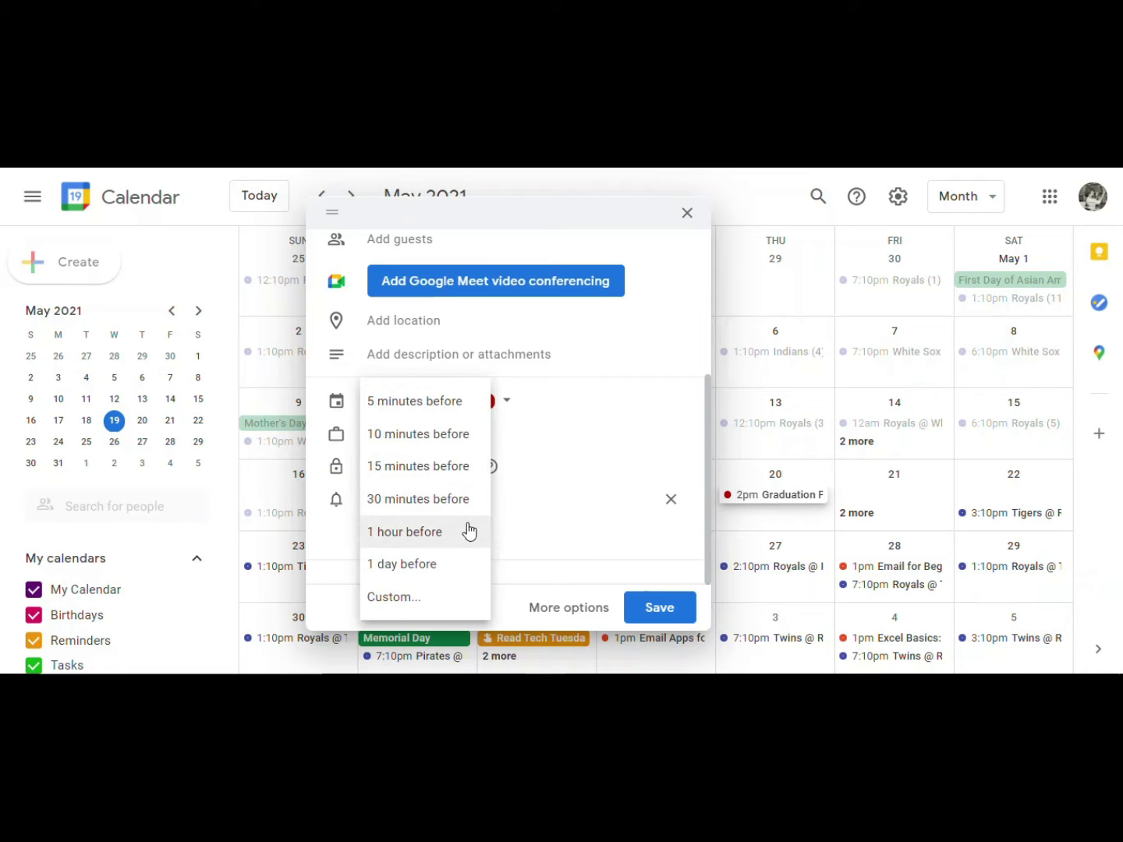
pyautogui.click(466, 530)
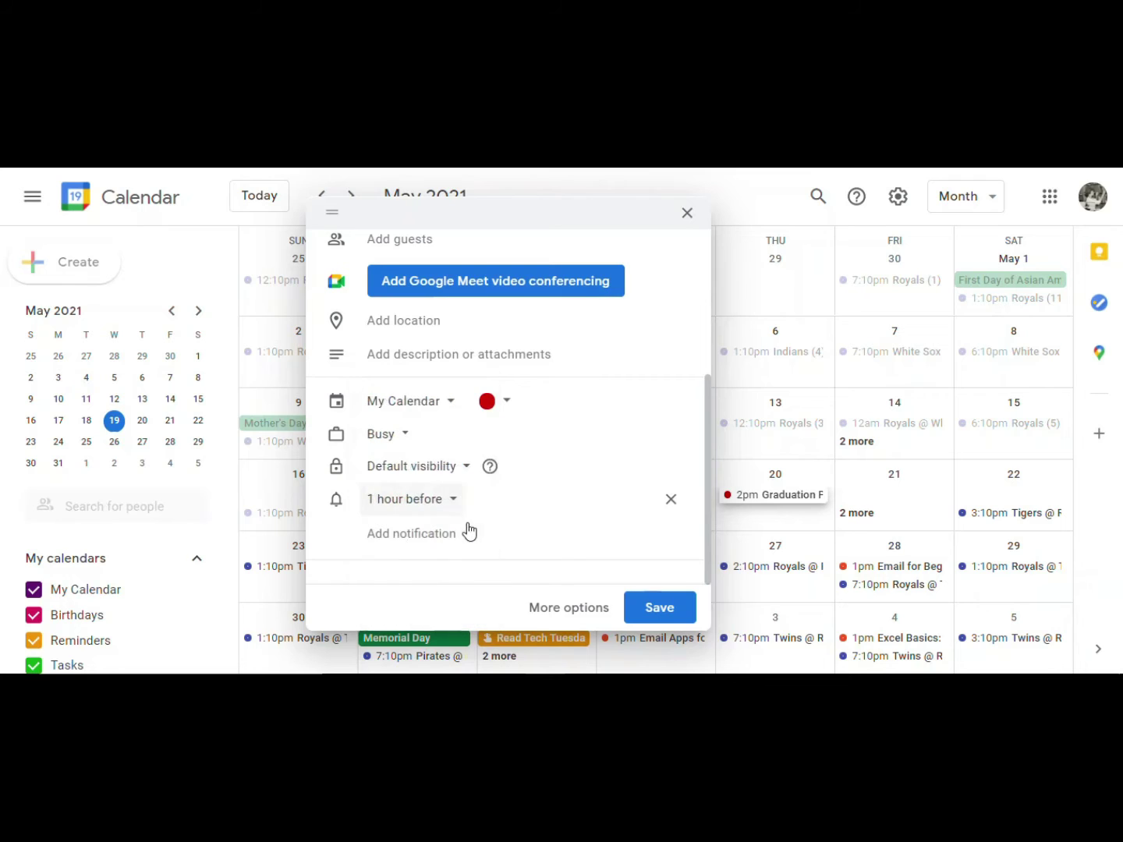
# In the event's full options, turn off the Invite others and See guest list guest permissions, and save the Graduation Practice event
pyautogui.click(577, 622)
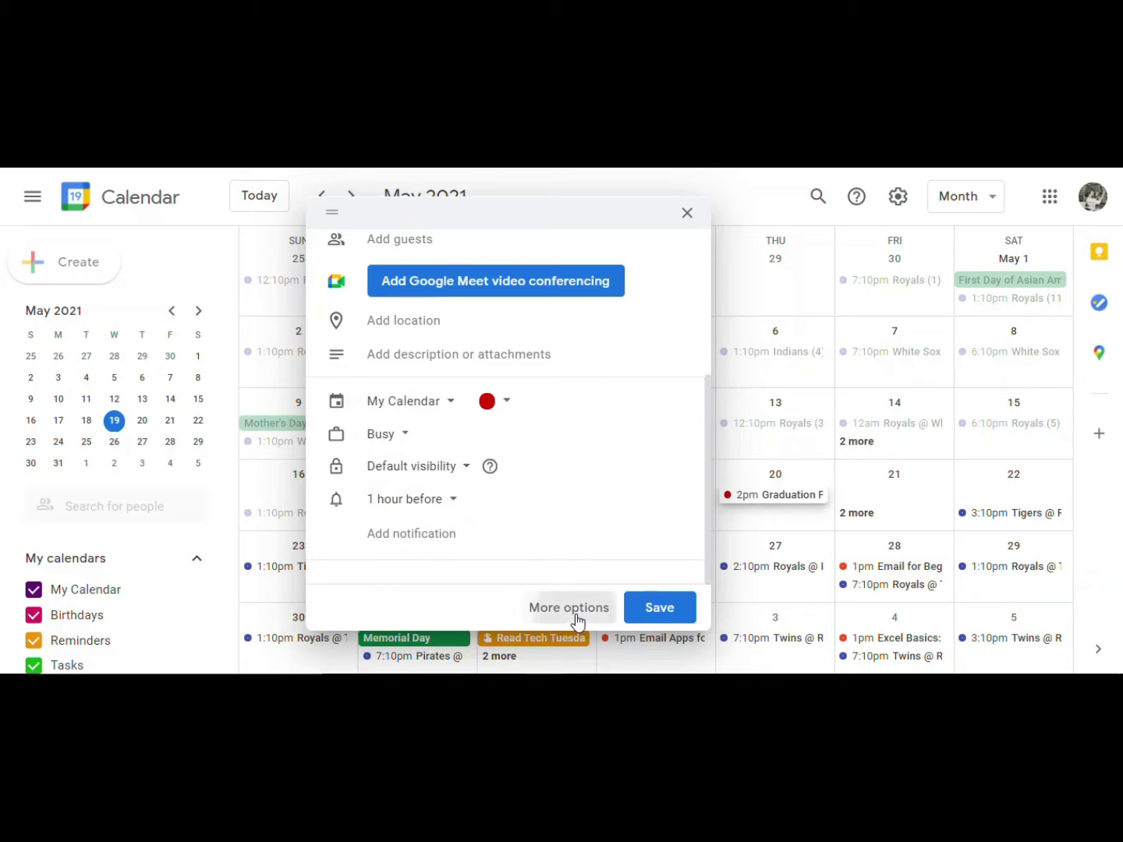
pyautogui.click(577, 620)
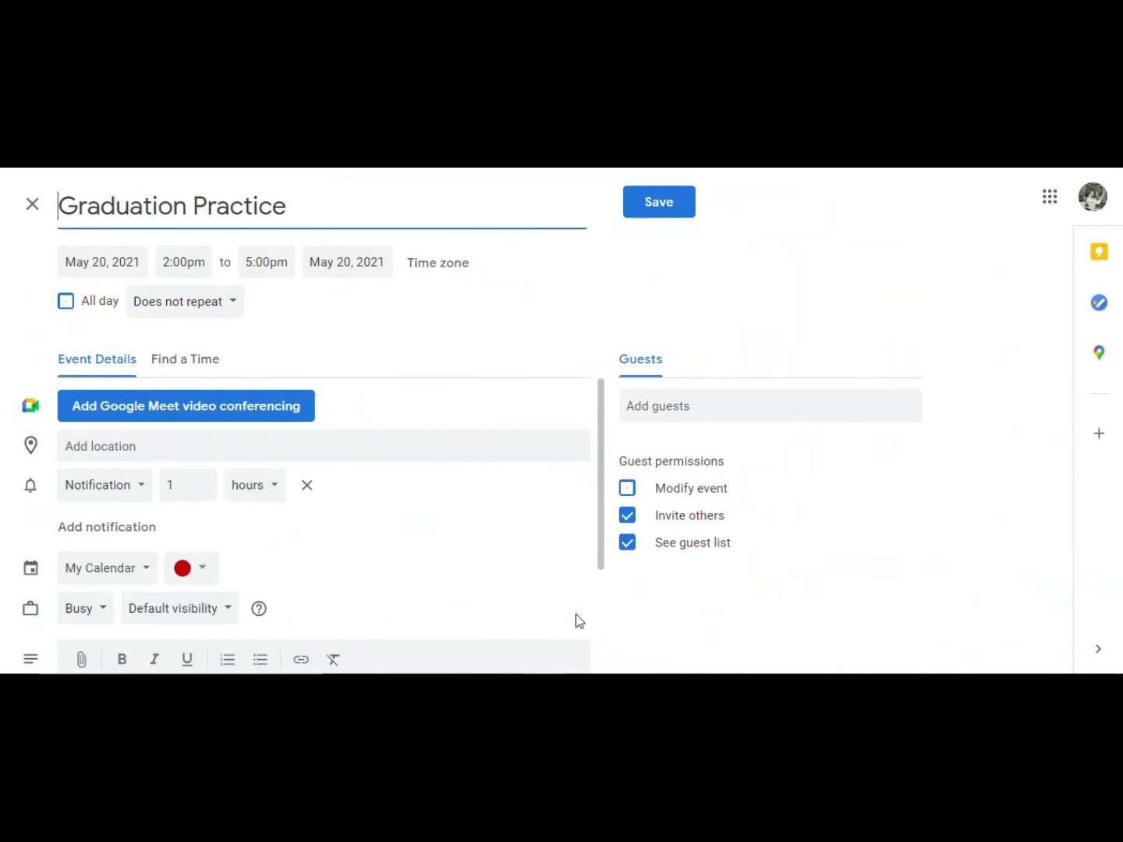
pyautogui.scroll(-1, 557, 608)
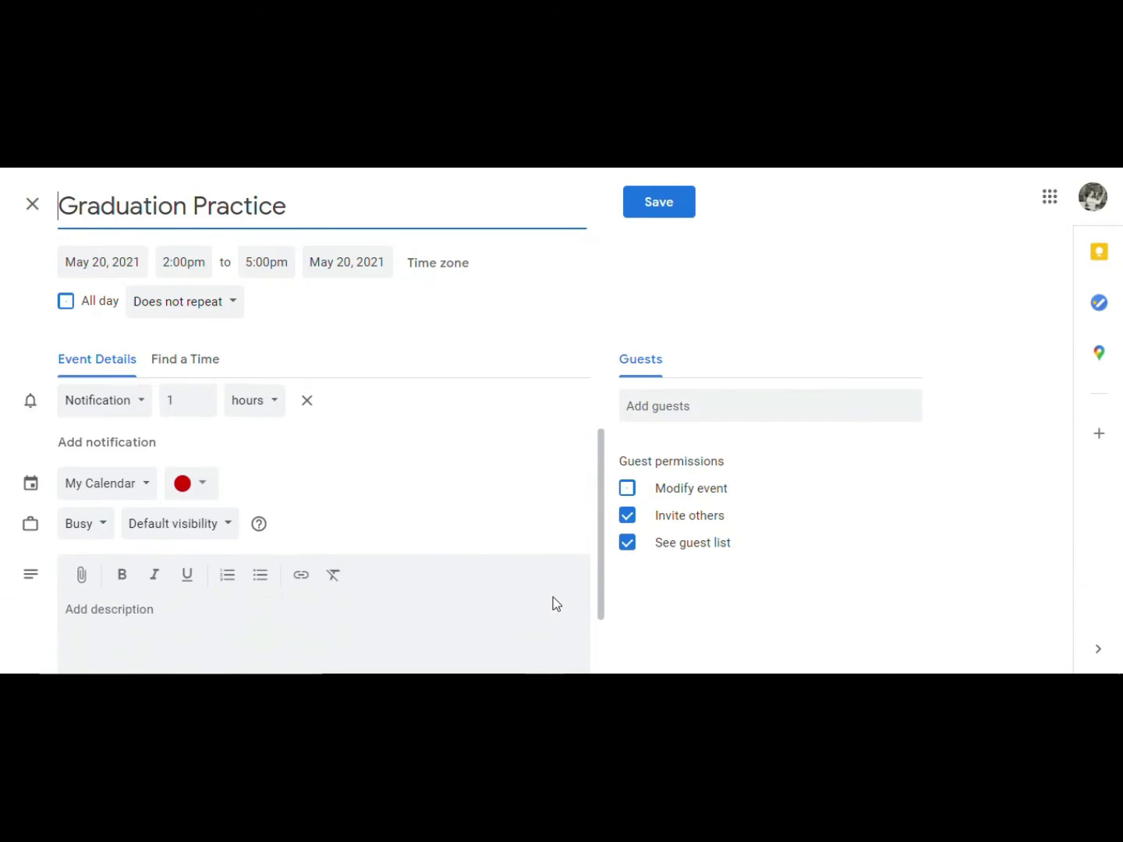
pyautogui.scroll(-1, 554, 597)
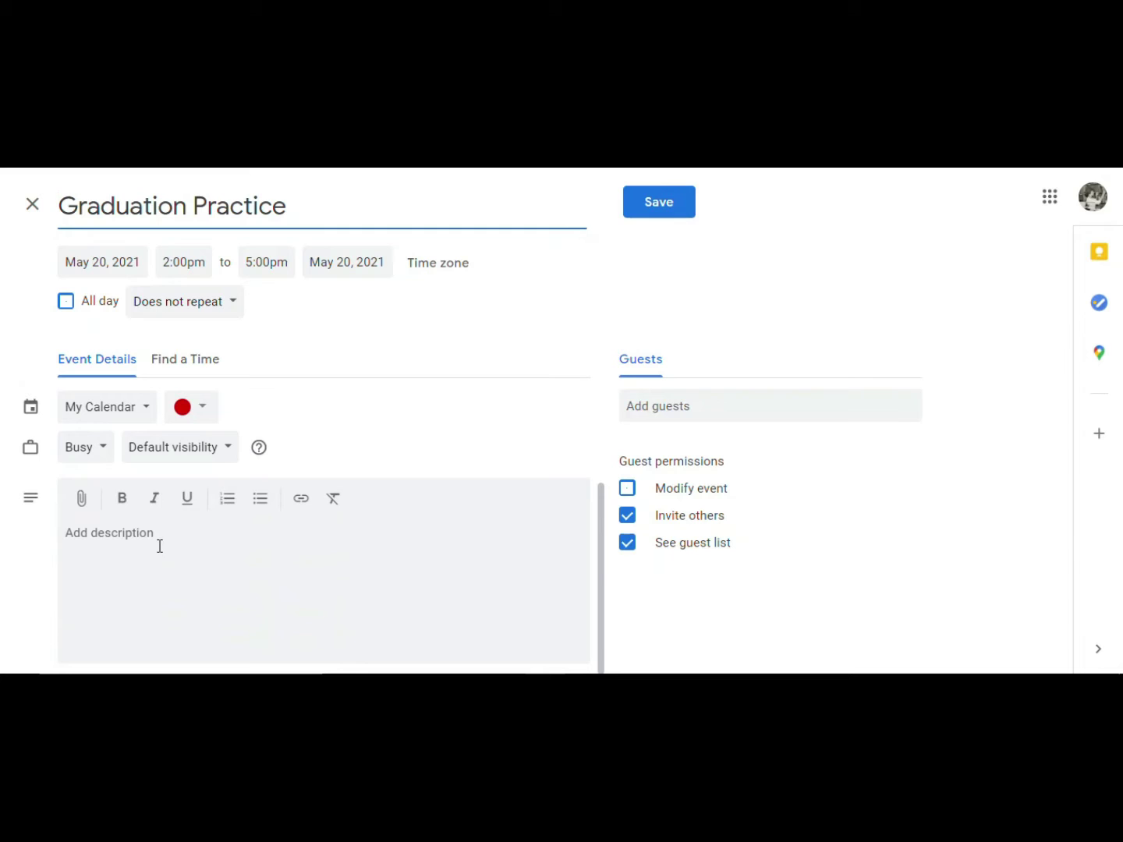
pyautogui.scroll(1, 538, 564)
pyautogui.scroll(2, 538, 564)
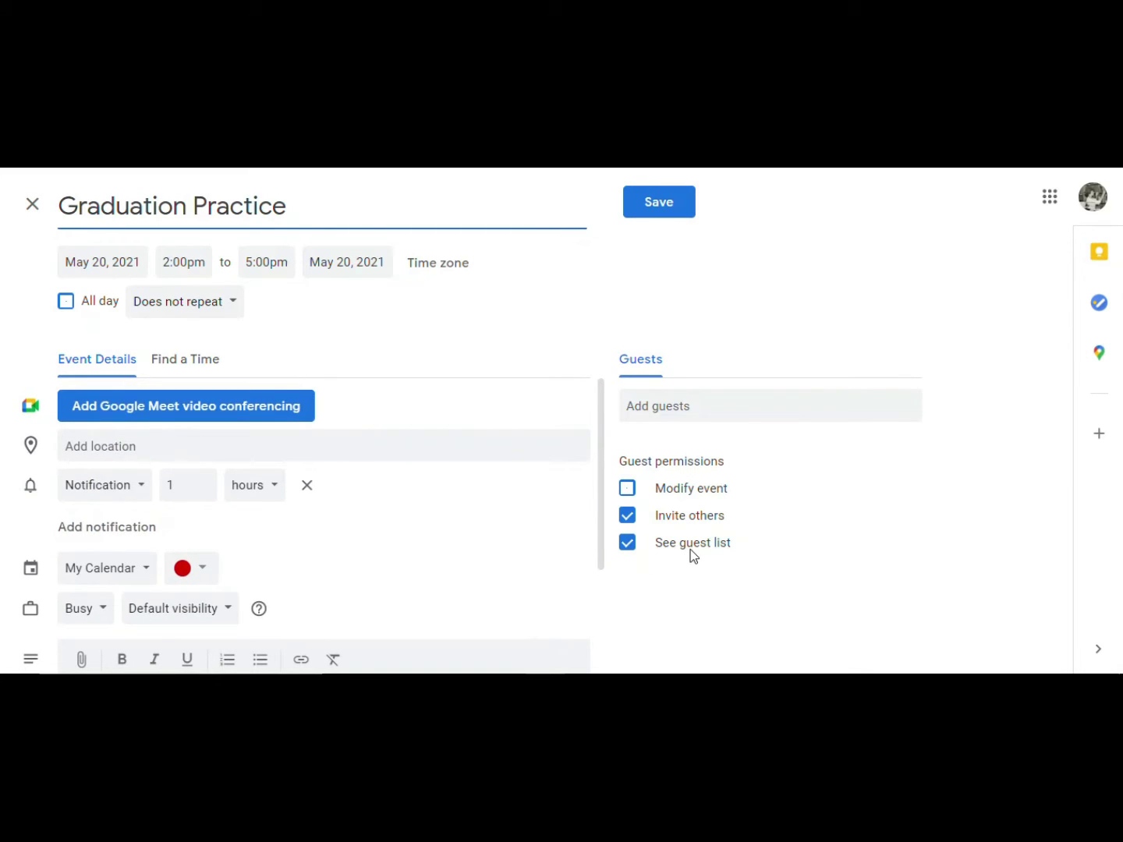
pyautogui.click(631, 519)
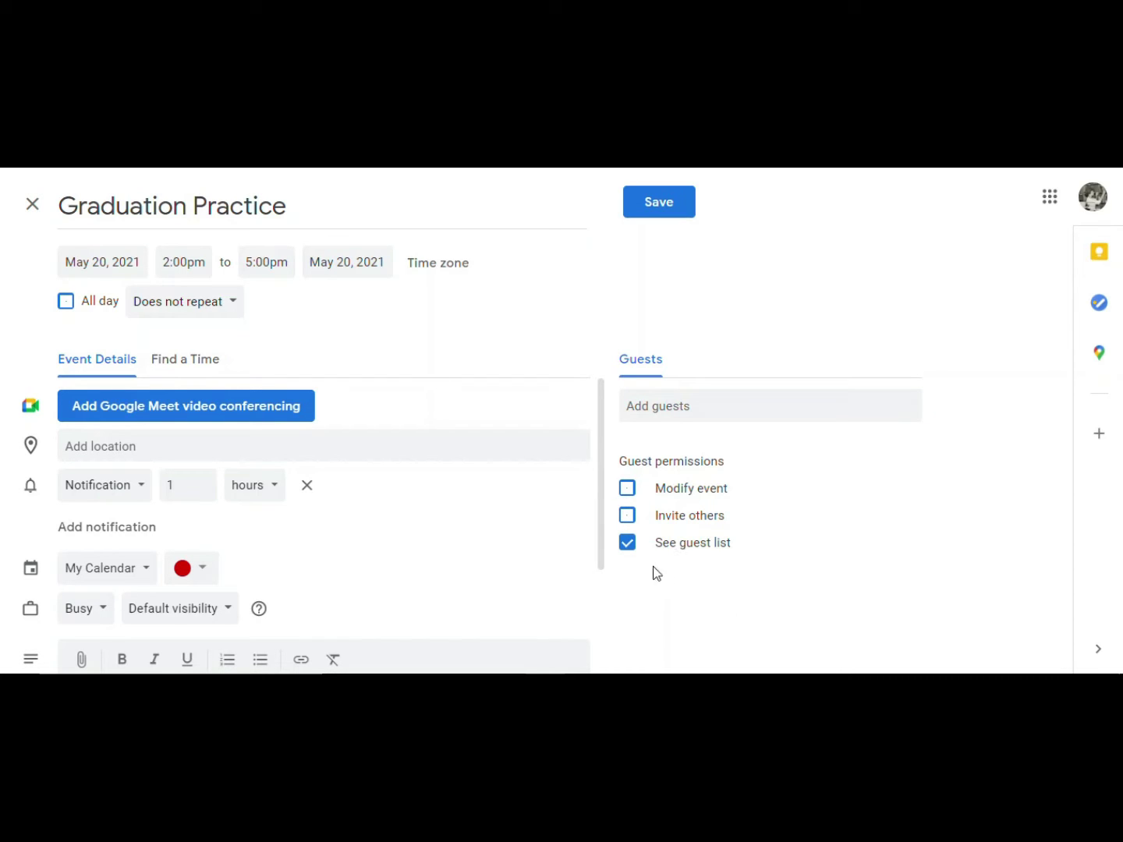
pyautogui.click(628, 548)
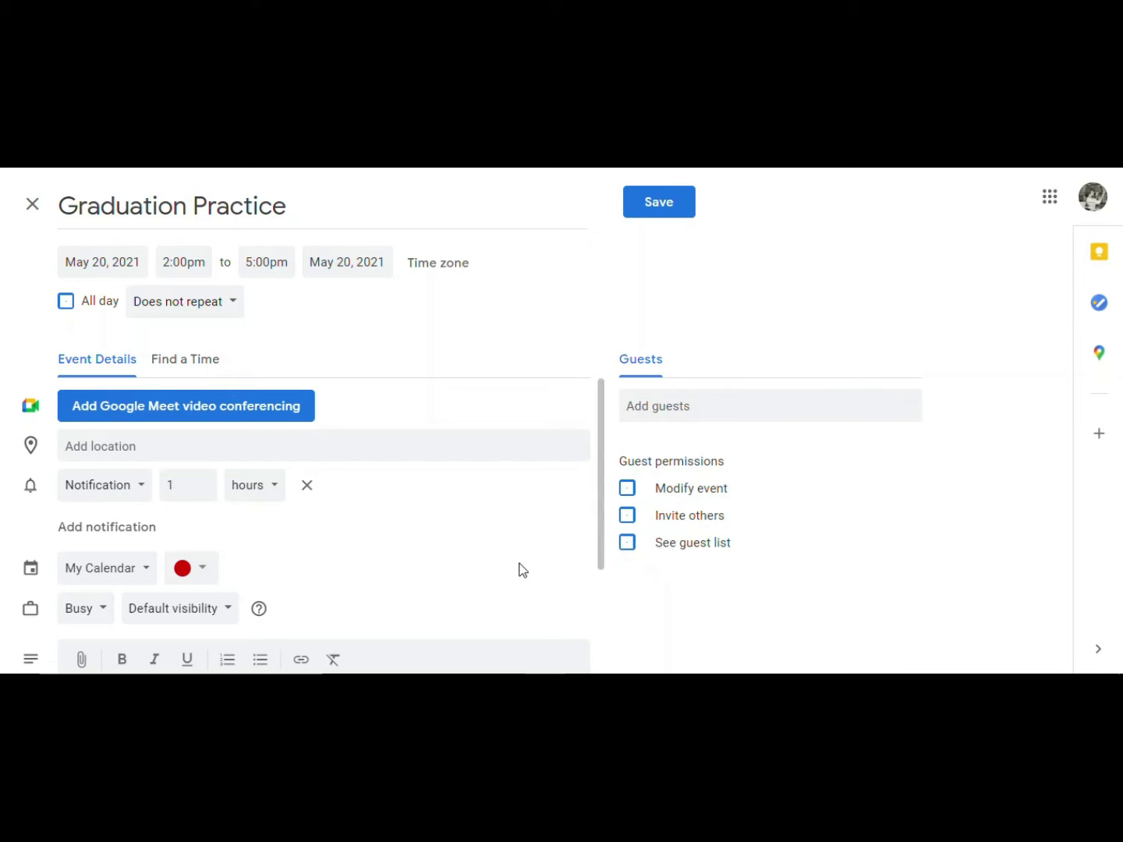
pyautogui.scroll(-2, 521, 569)
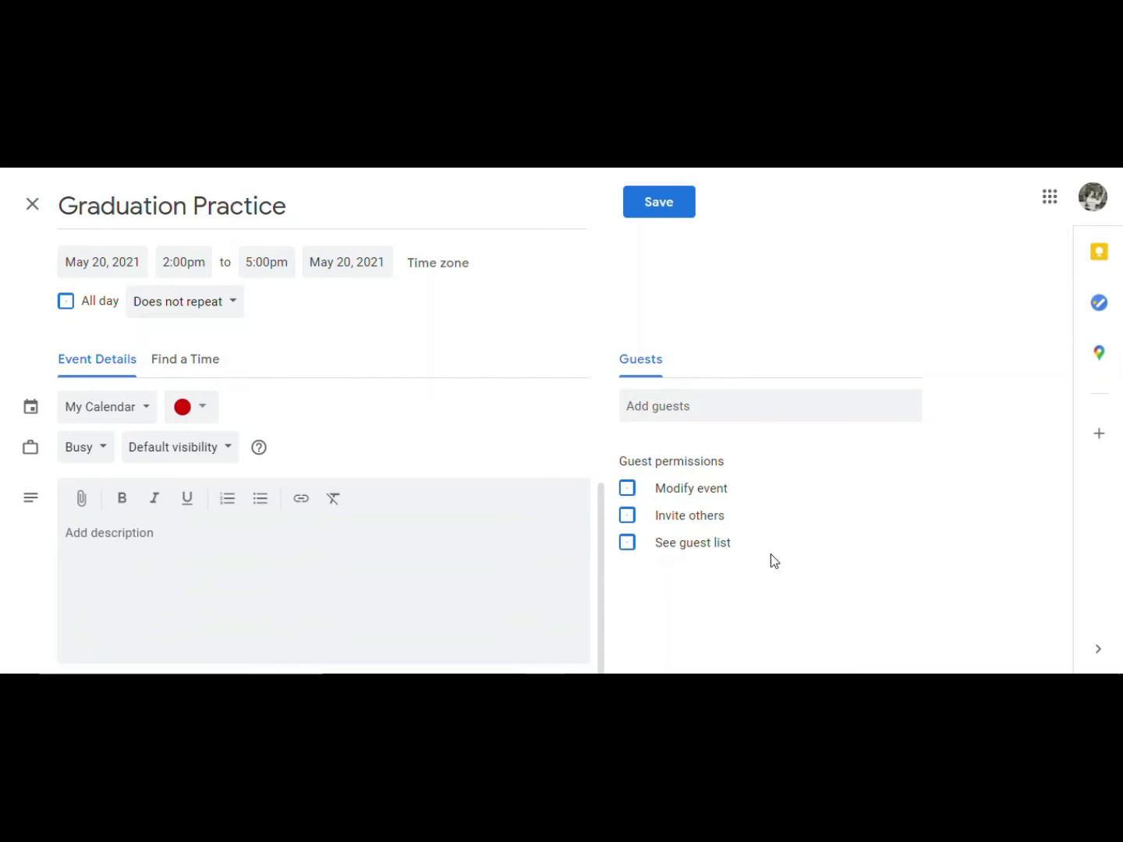
pyautogui.click(656, 204)
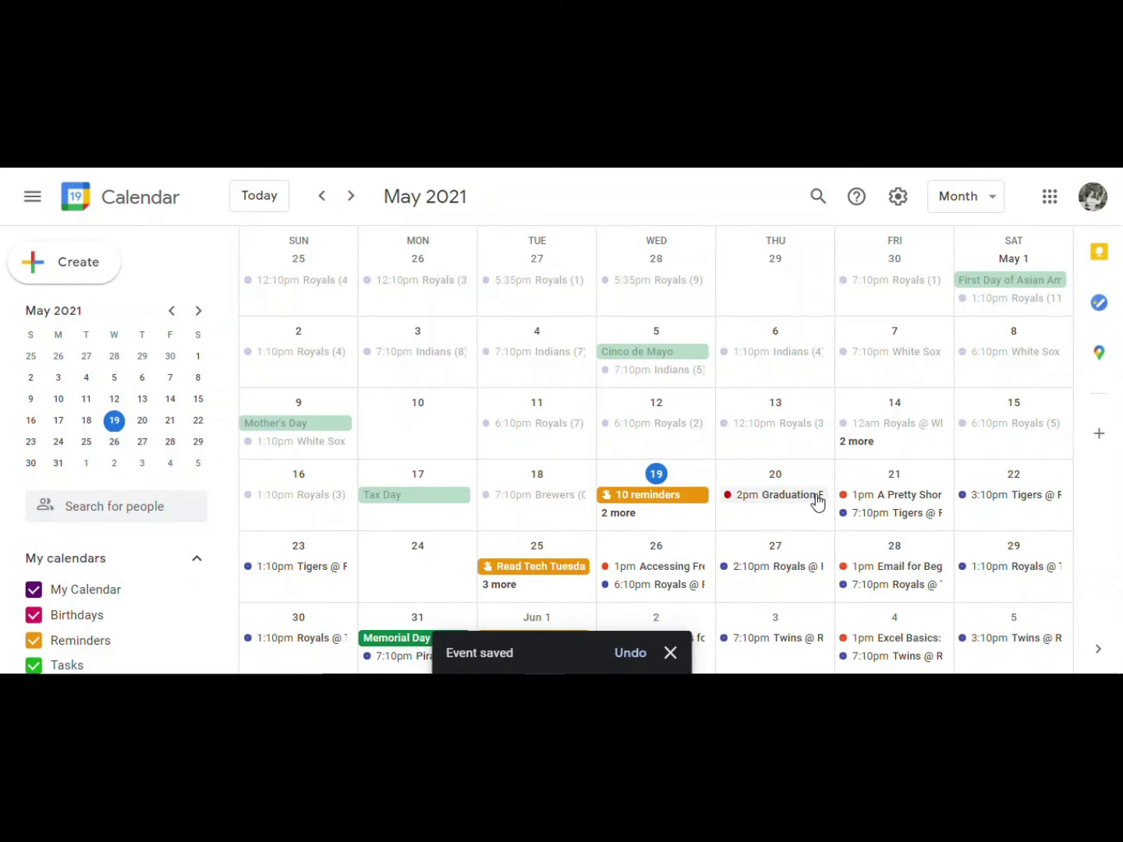
# Review the saved Graduation Practice event's details and additional options, and delete the event from May 20
pyautogui.click(780, 494)
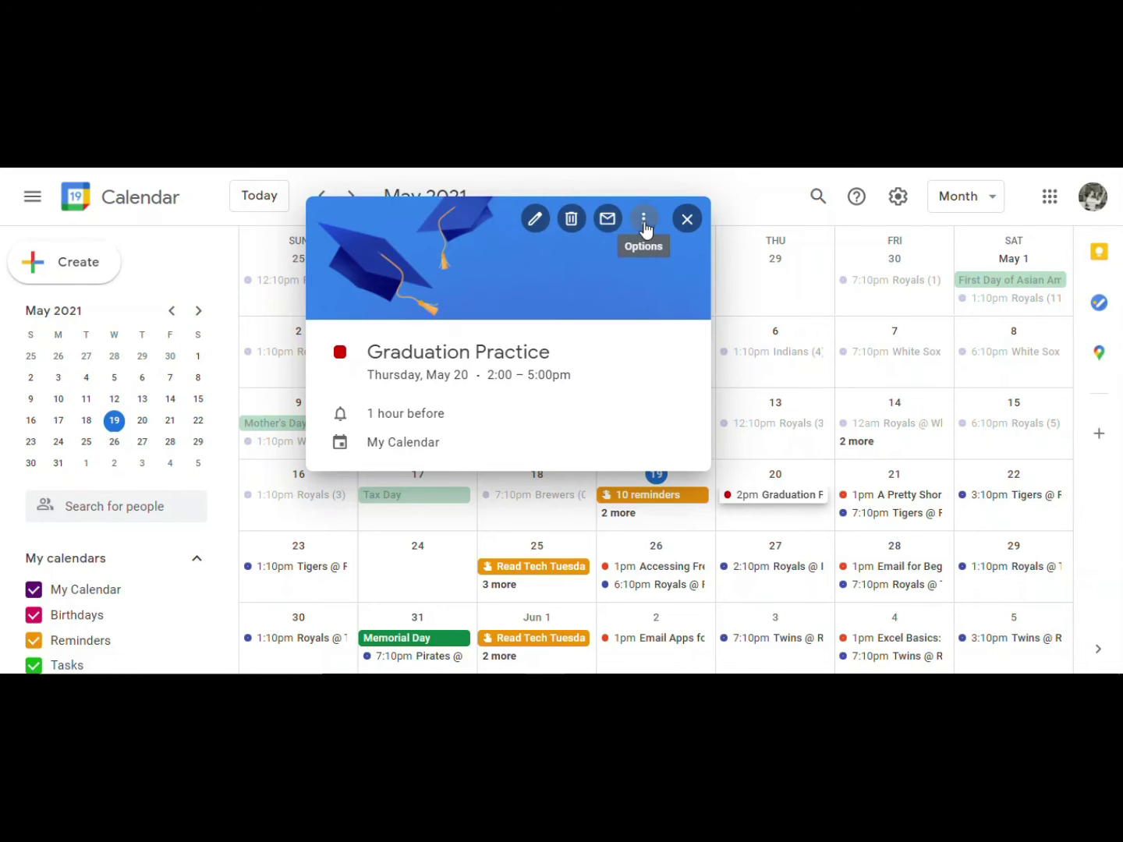
pyautogui.click(644, 222)
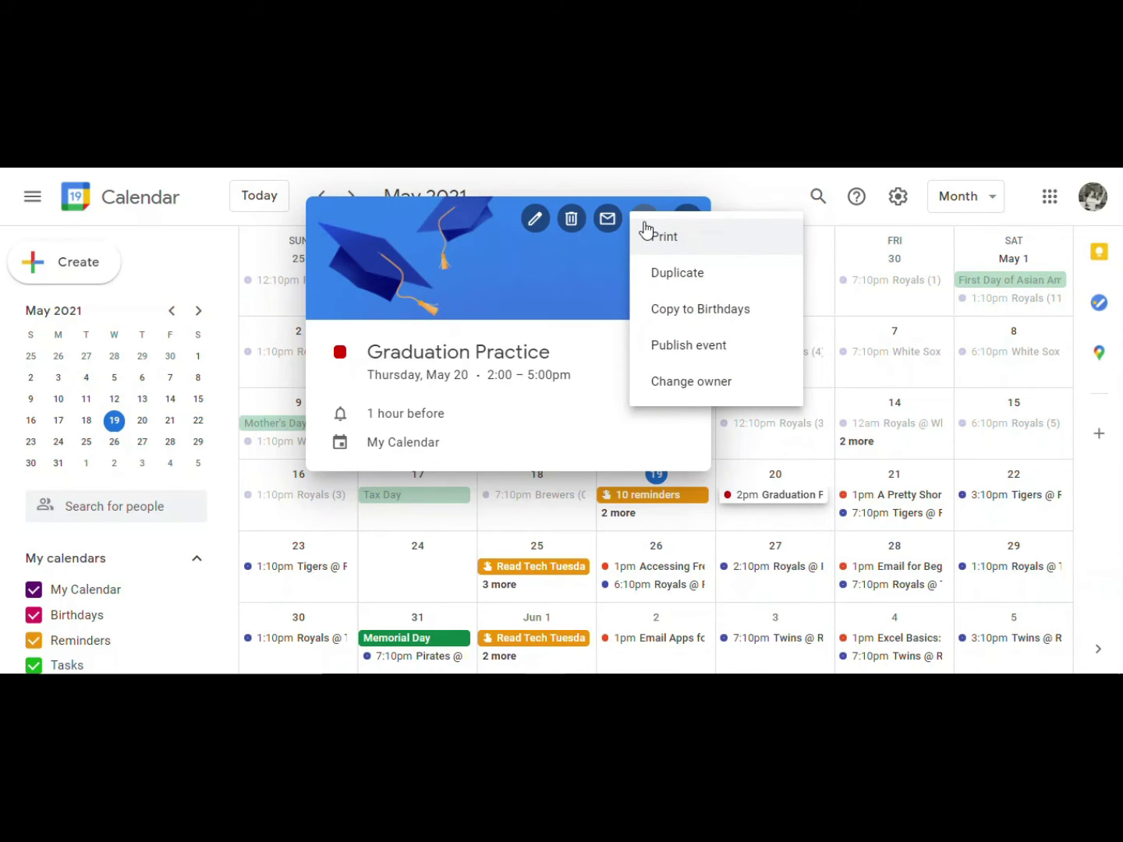
pyautogui.click(578, 284)
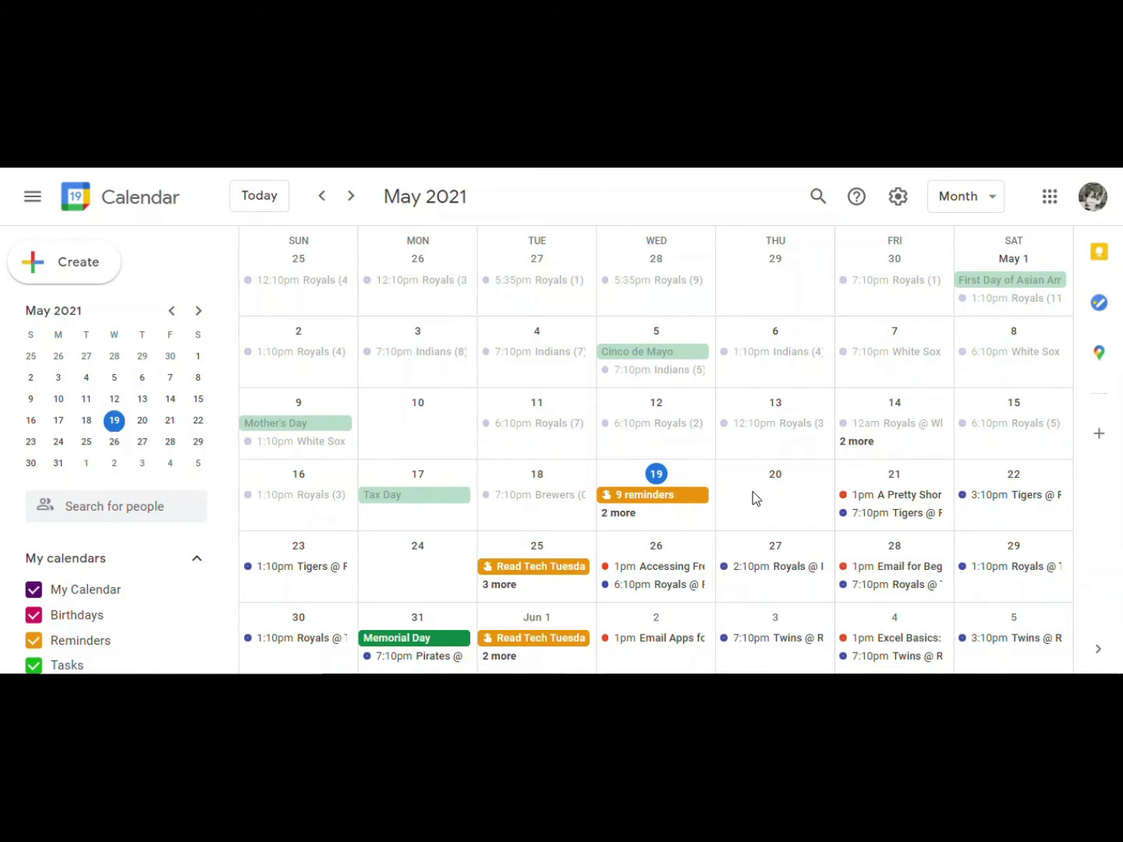
# Start a new event on May 20 titled "This is Going to Take All Day"
pyautogui.click(757, 516)
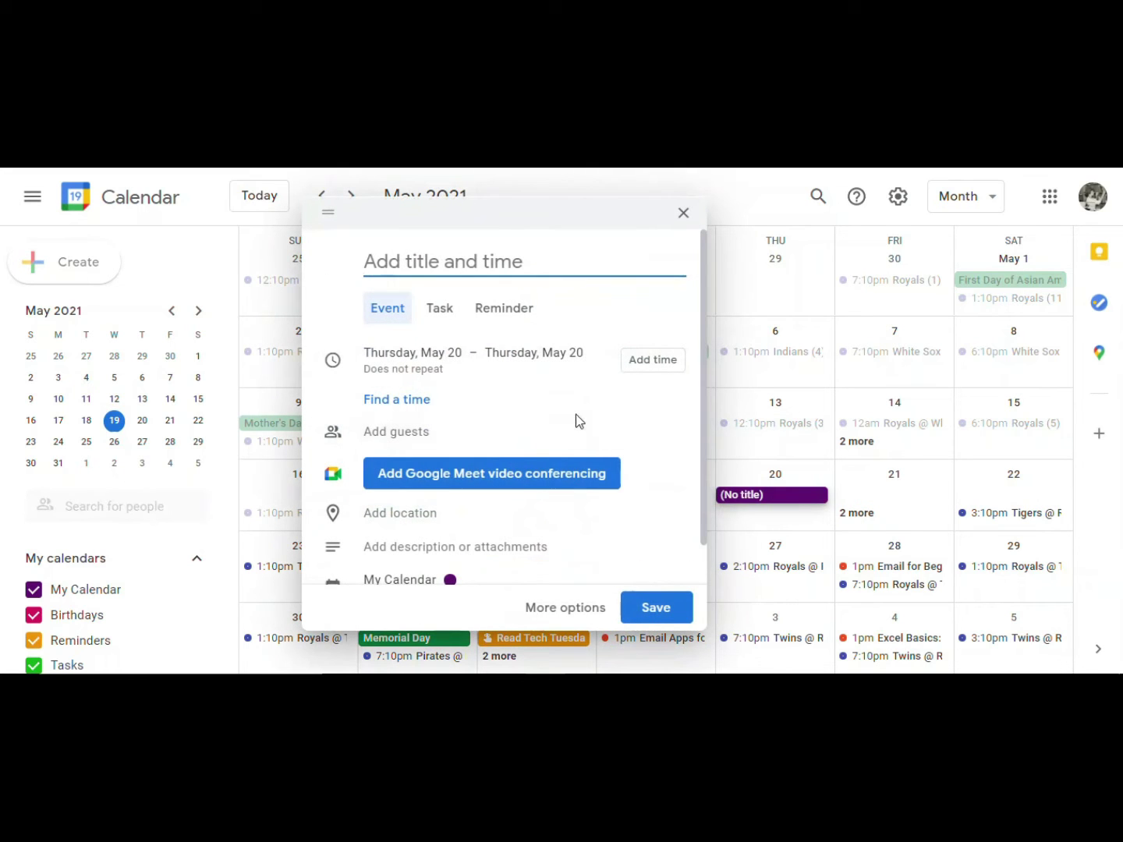
pyautogui.write('This ')
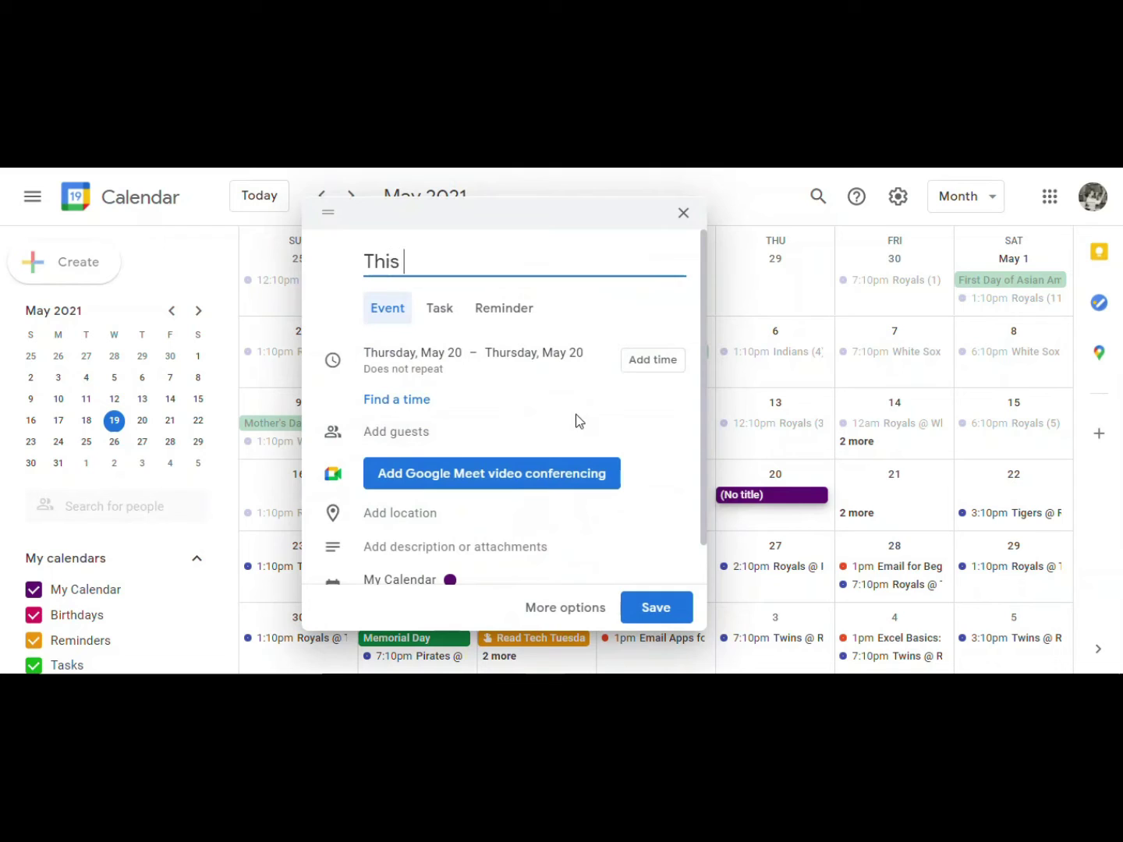
pyautogui.write('is Going to T')
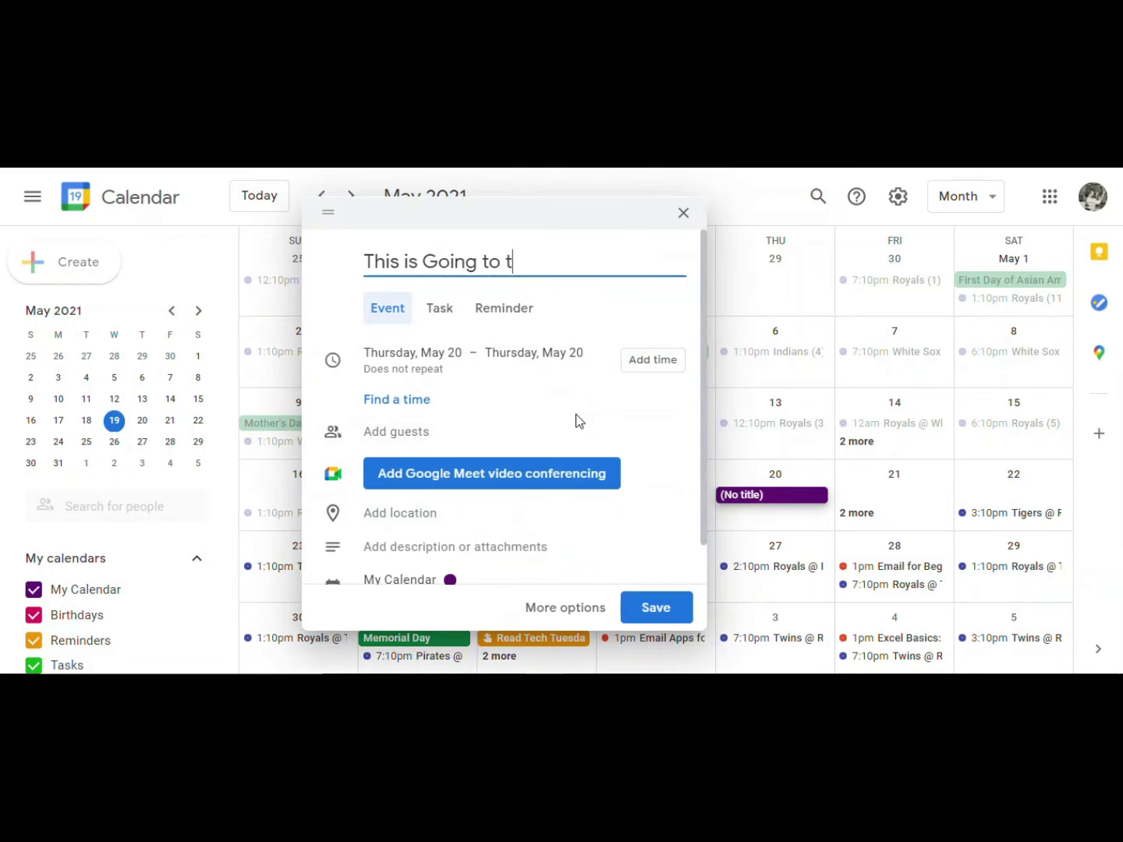
pyautogui.write('ake All Day')
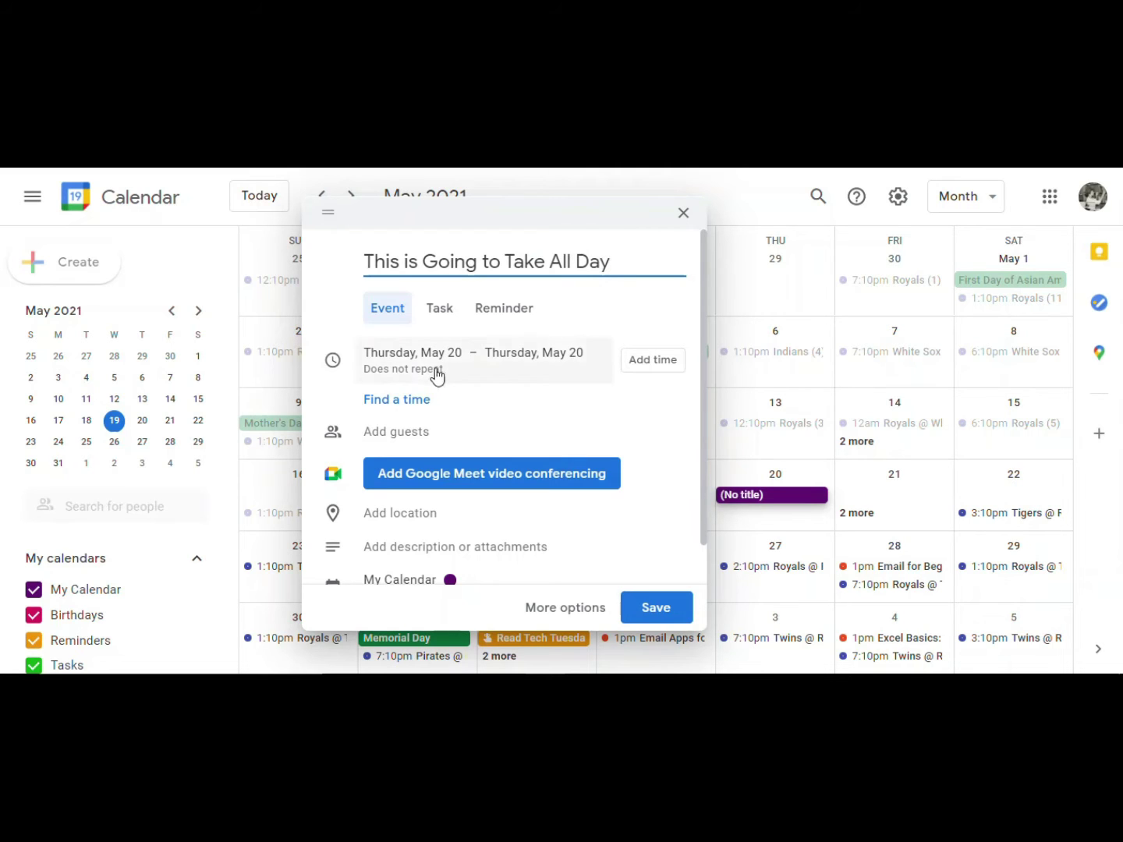
# Turn off All day for the new May 20 event, set its time from 3:00pm to 9:00pm, and save it
pyautogui.click(575, 375)
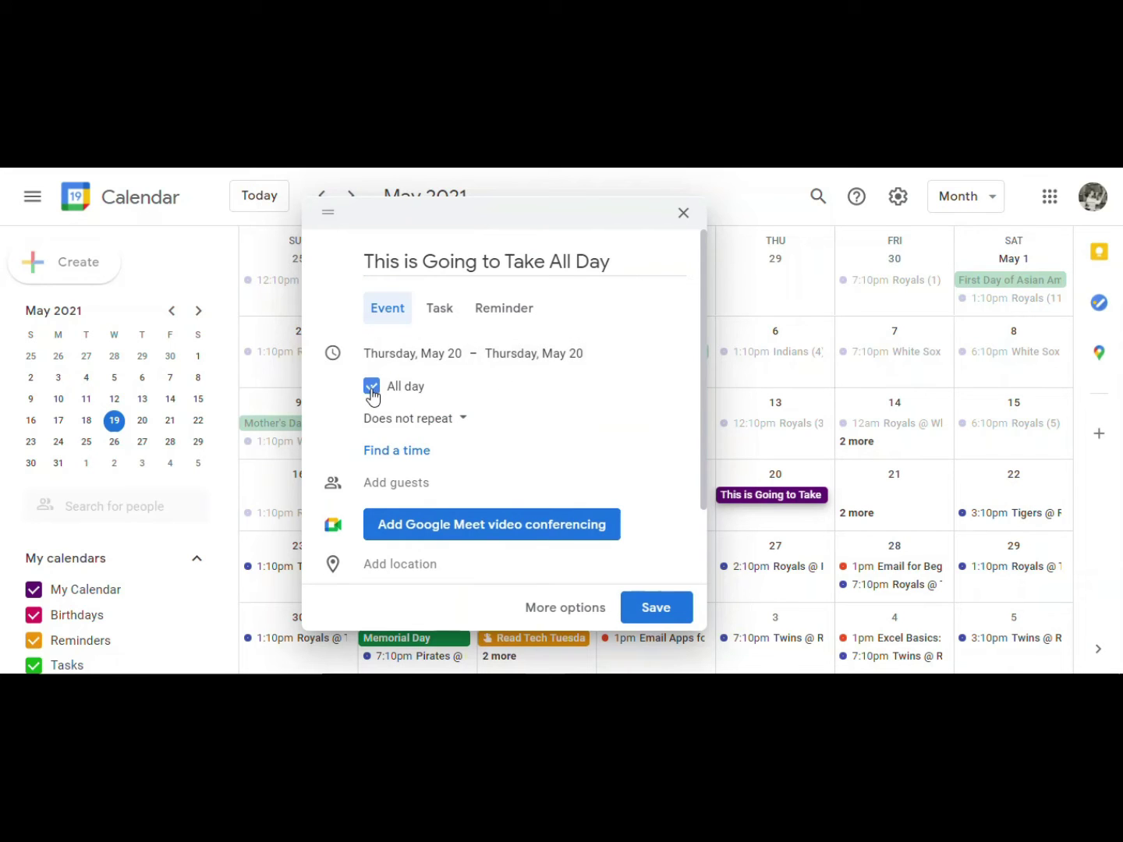
pyautogui.click(372, 388)
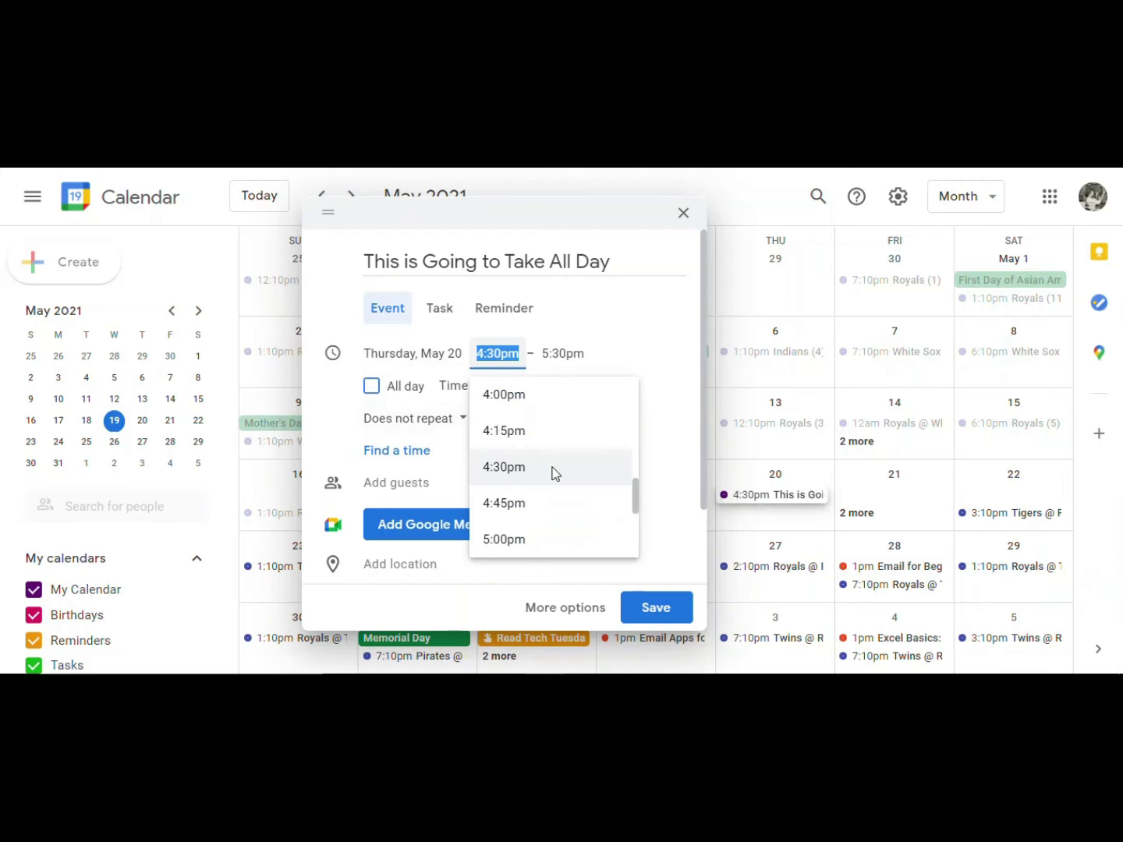
pyautogui.scroll(2, 551, 471)
pyautogui.click(514, 431)
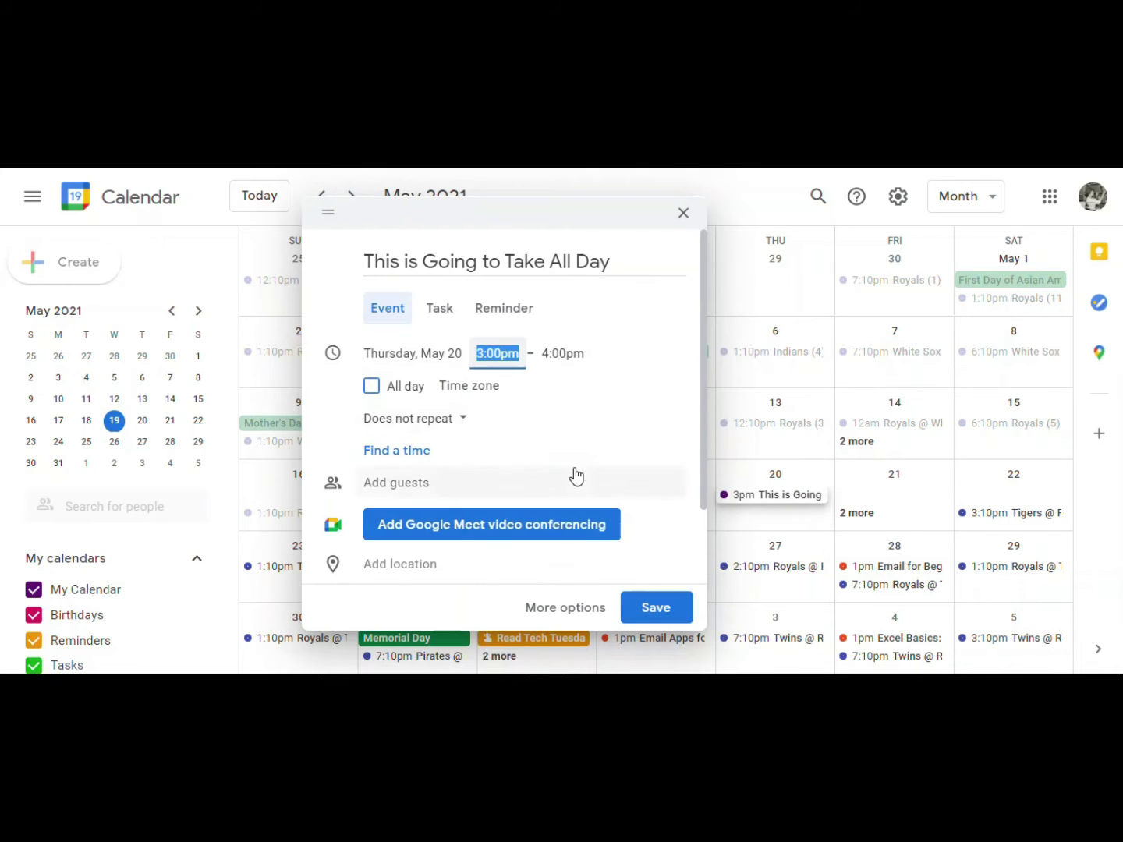
pyautogui.click(567, 360)
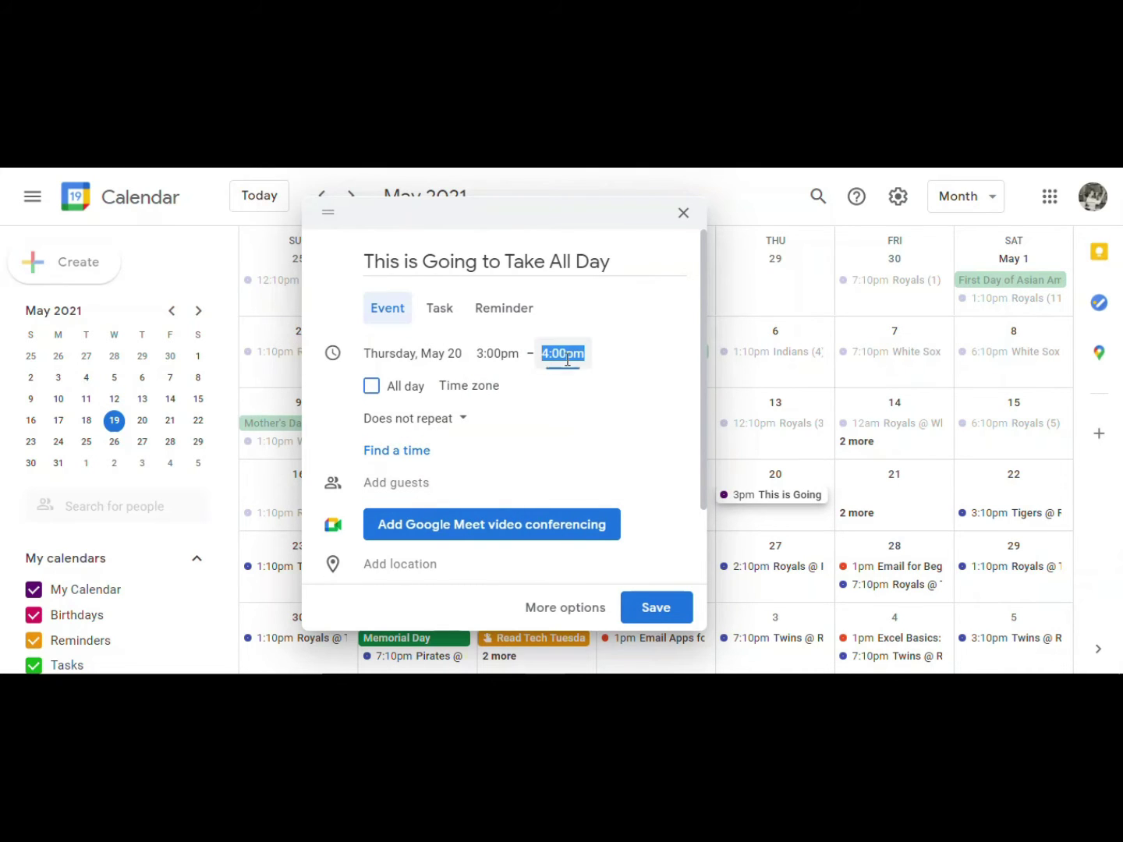
pyautogui.scroll(-5, 577, 467)
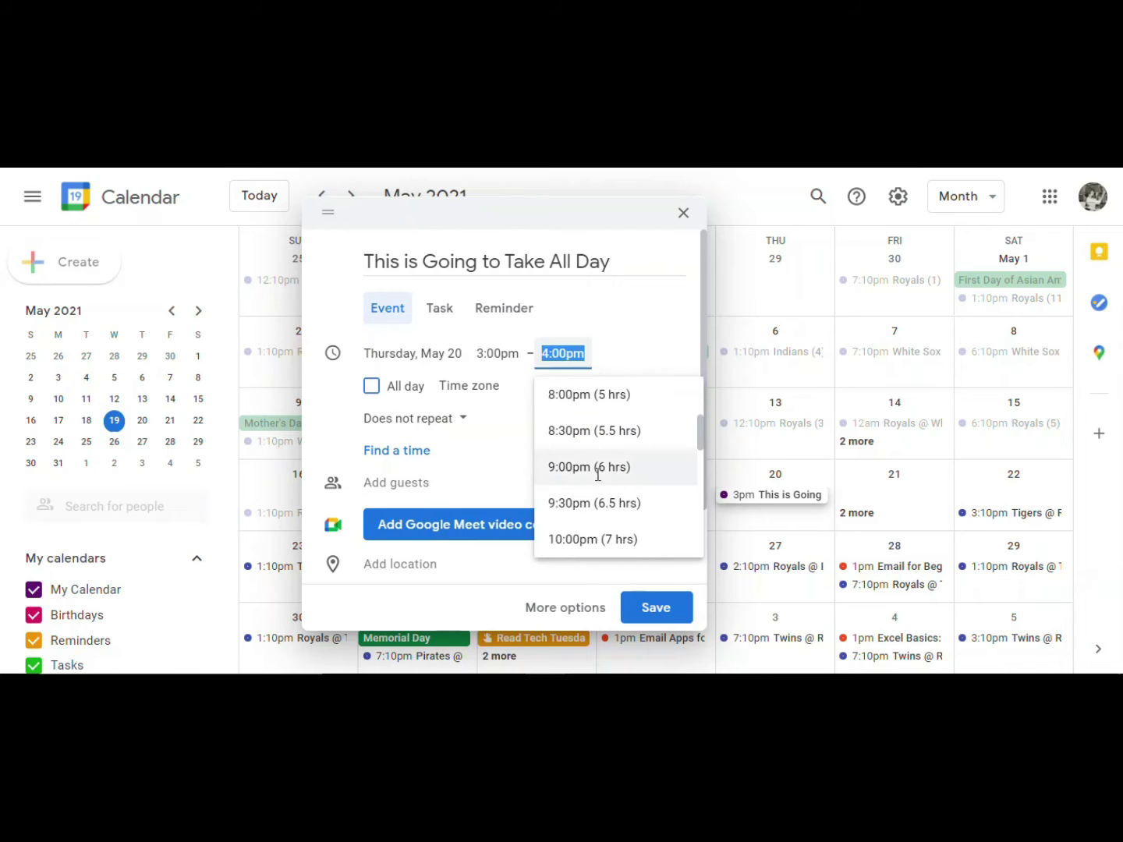
pyautogui.click(596, 469)
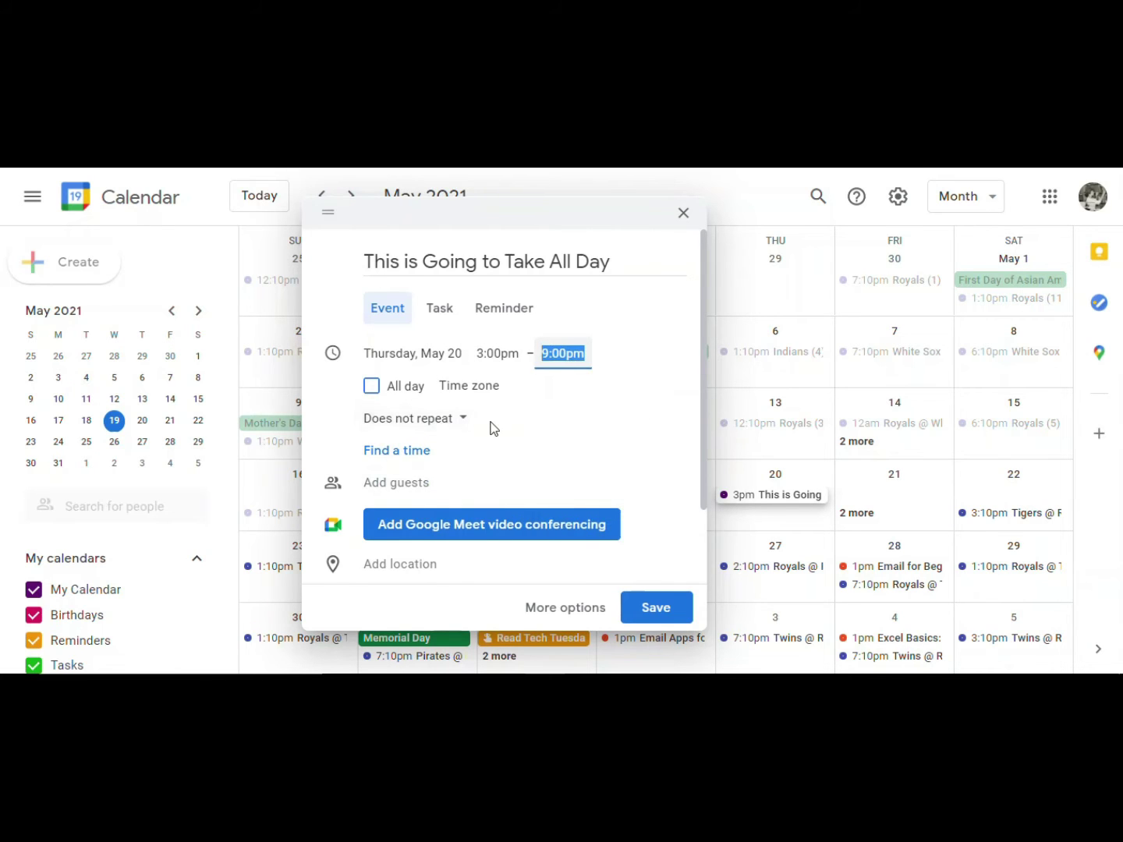
pyautogui.scroll(-2, 491, 427)
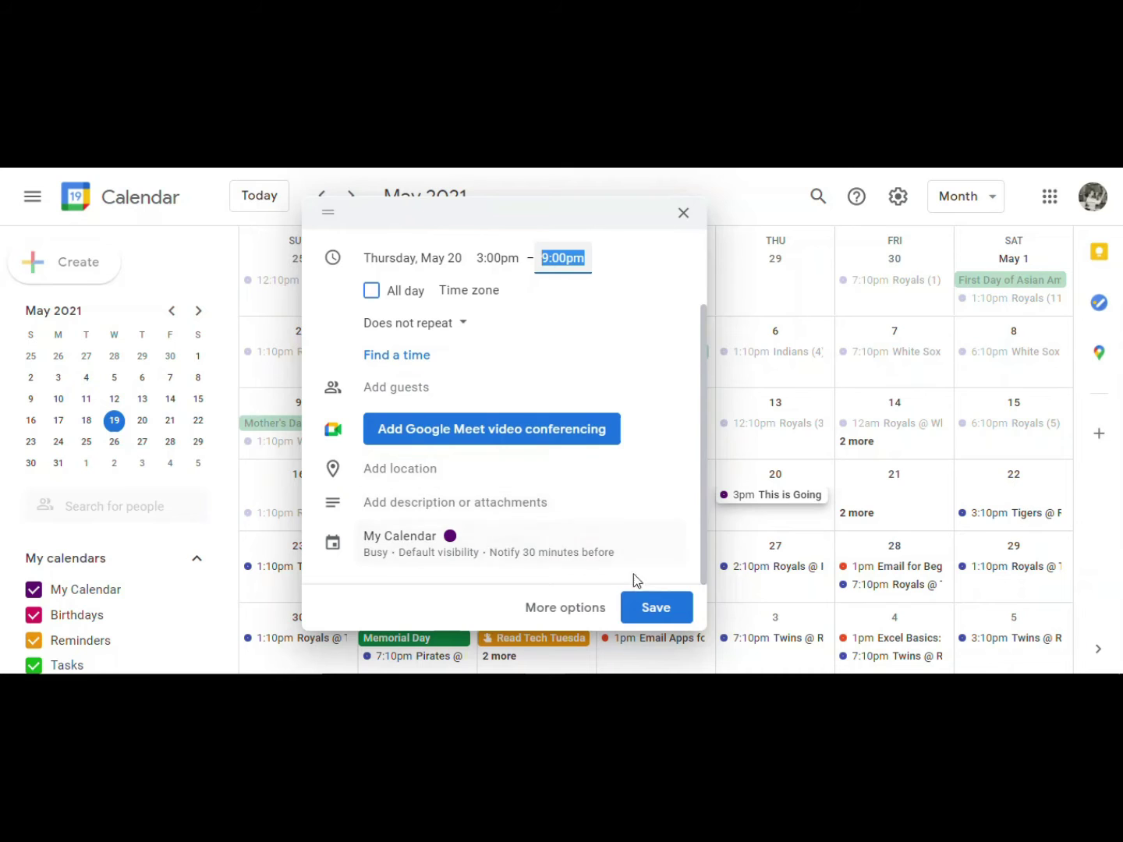
pyautogui.click(667, 609)
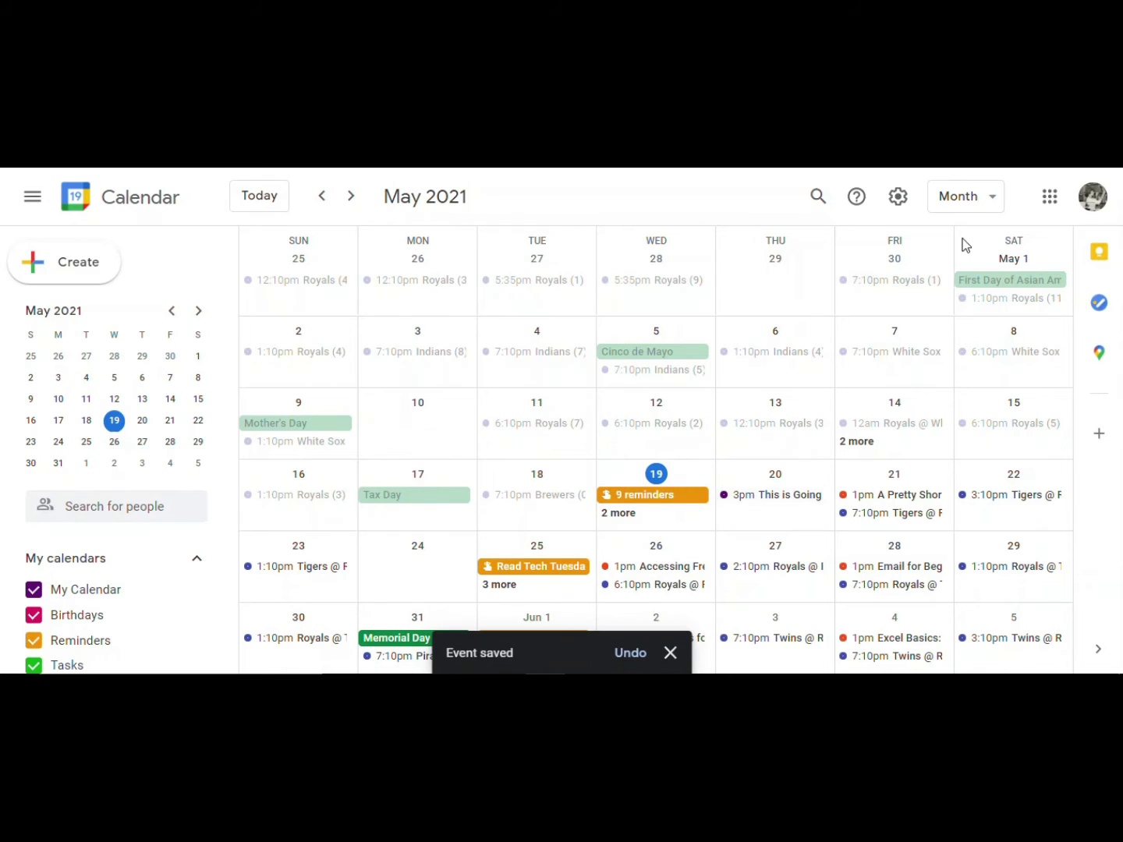
# Show May 20 in the Day layout and change the 3 to 9pm event's color to orange-red
pyautogui.click(781, 475)
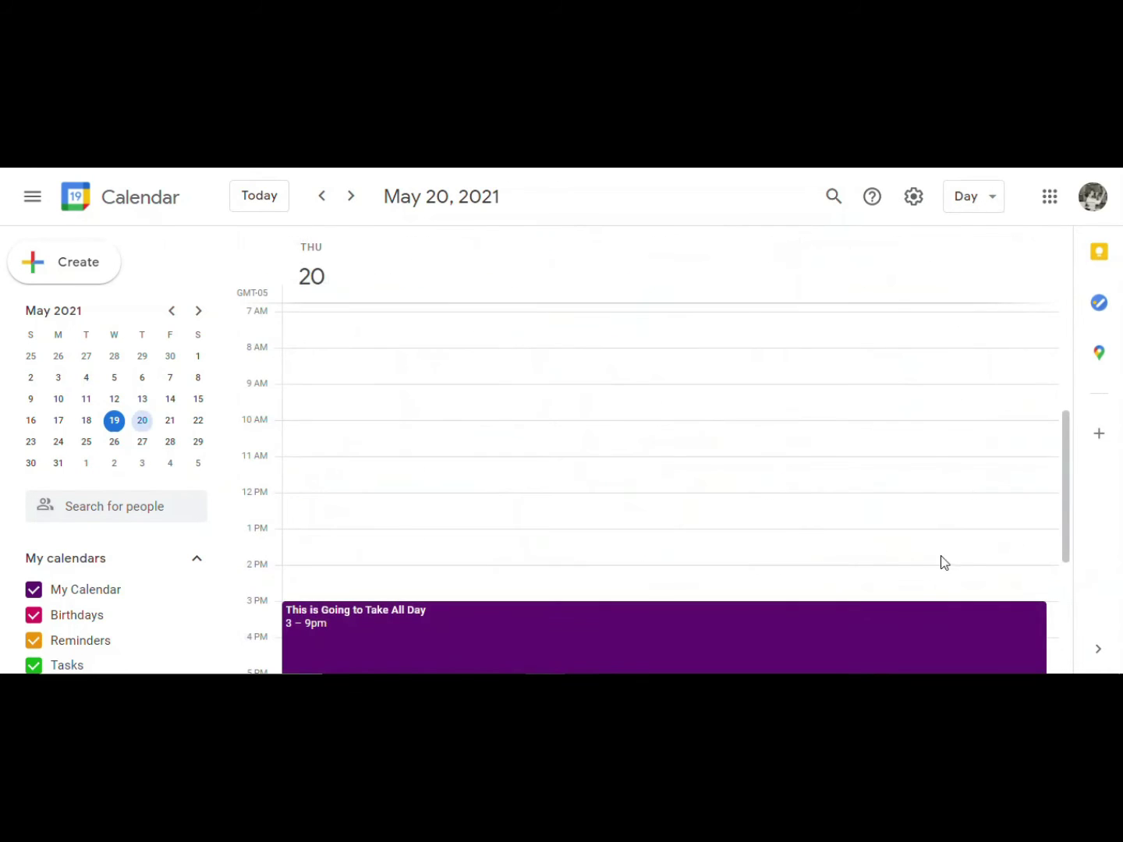
pyautogui.scroll(-3, 960, 524)
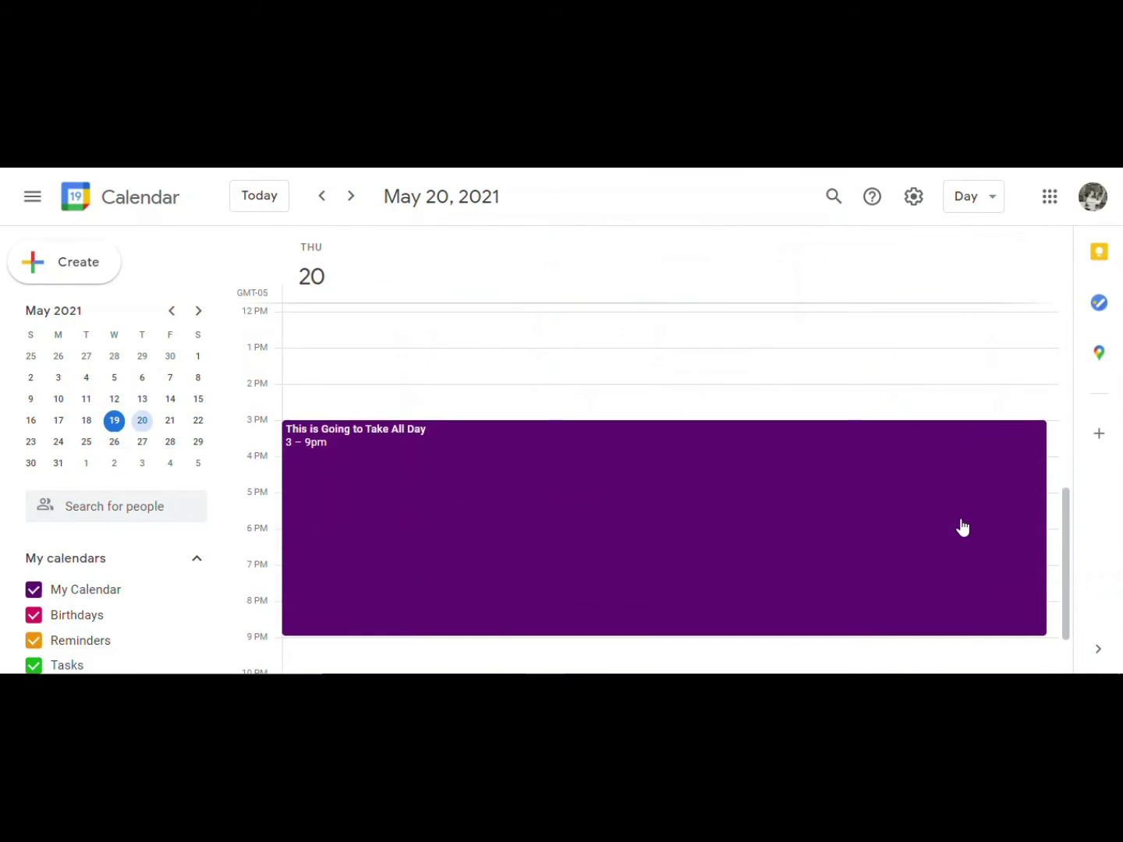
pyautogui.scroll(-2, 871, 531)
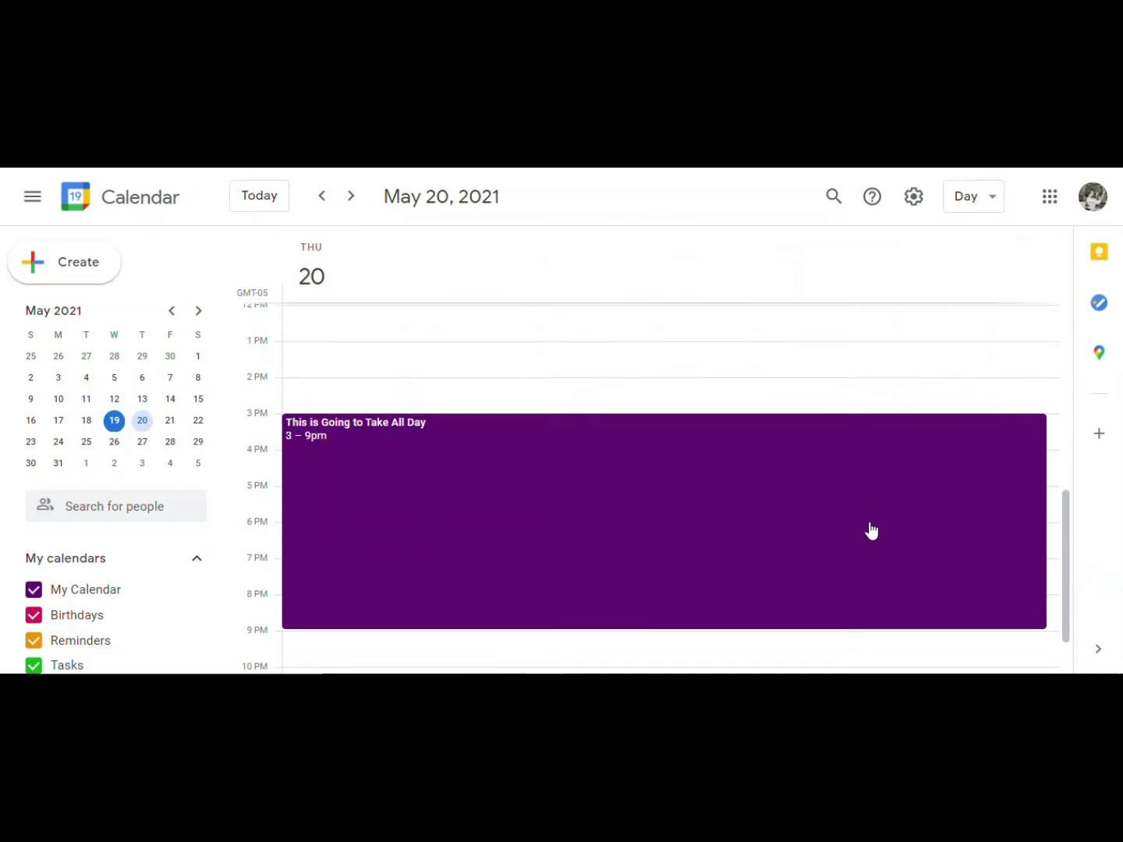
pyautogui.rightClick(596, 499)
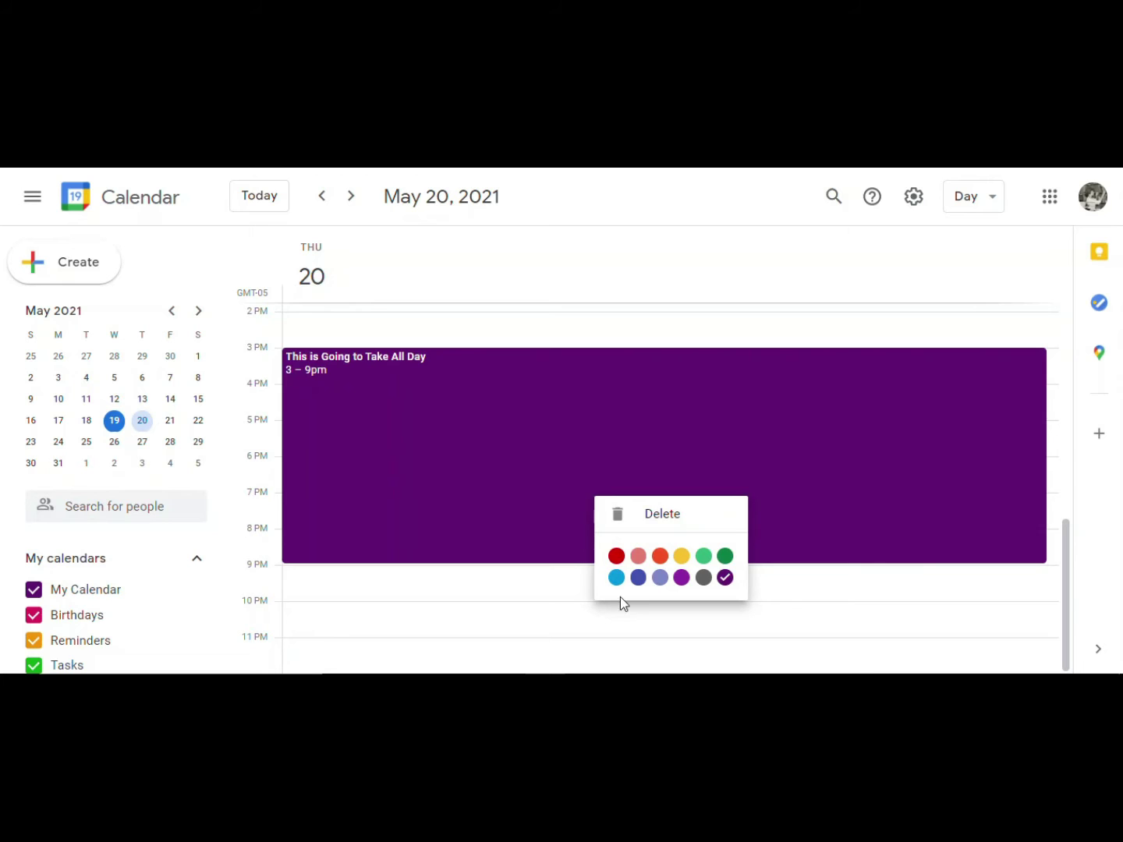
pyautogui.click(659, 556)
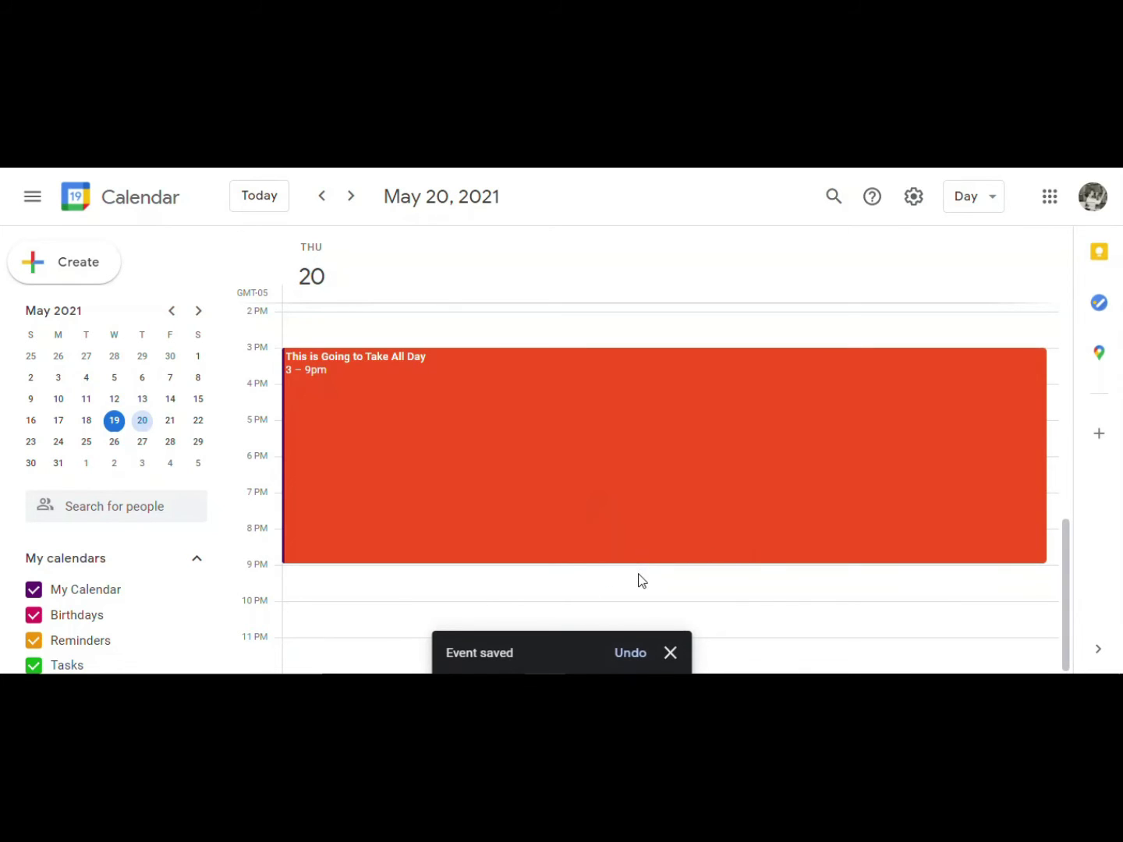
# Set the availability of the 3 to 9pm "This is Going to Take All Day" event to Free and save it
pyautogui.click(362, 452)
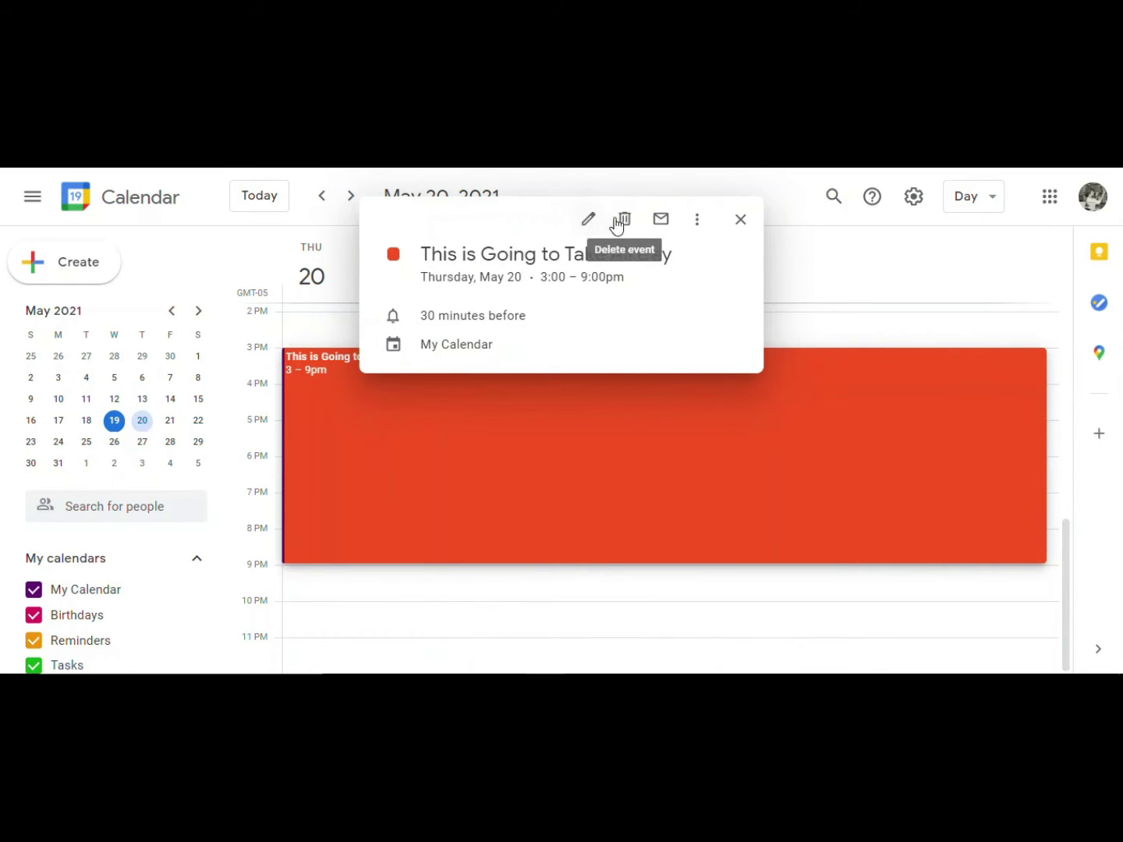
pyautogui.click(698, 221)
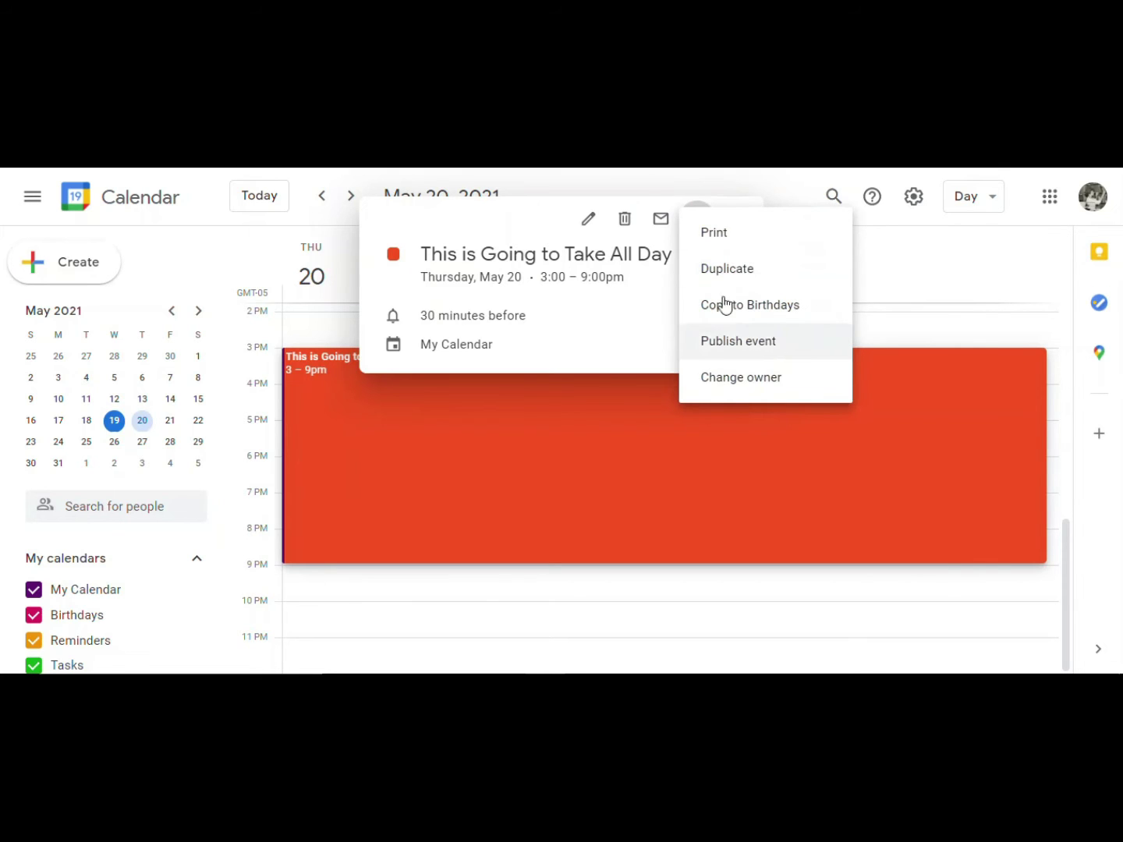
pyautogui.click(584, 224)
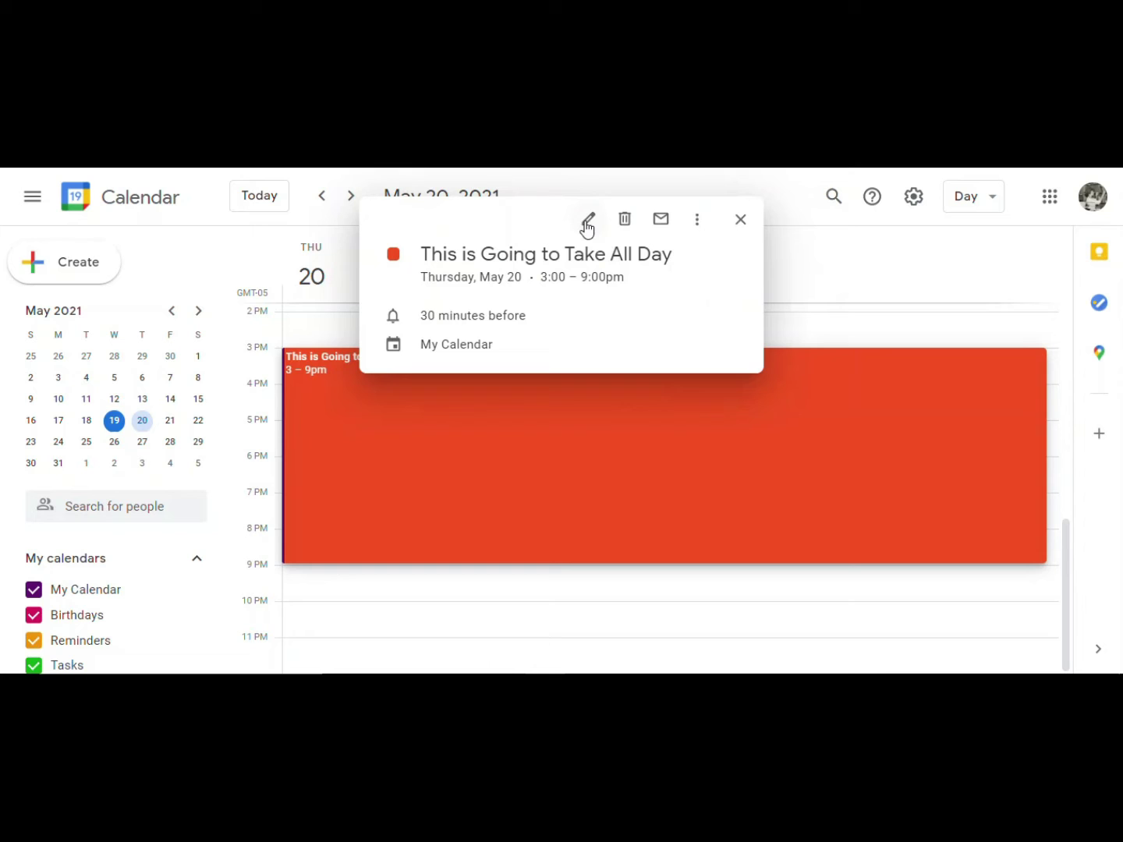
pyautogui.click(589, 221)
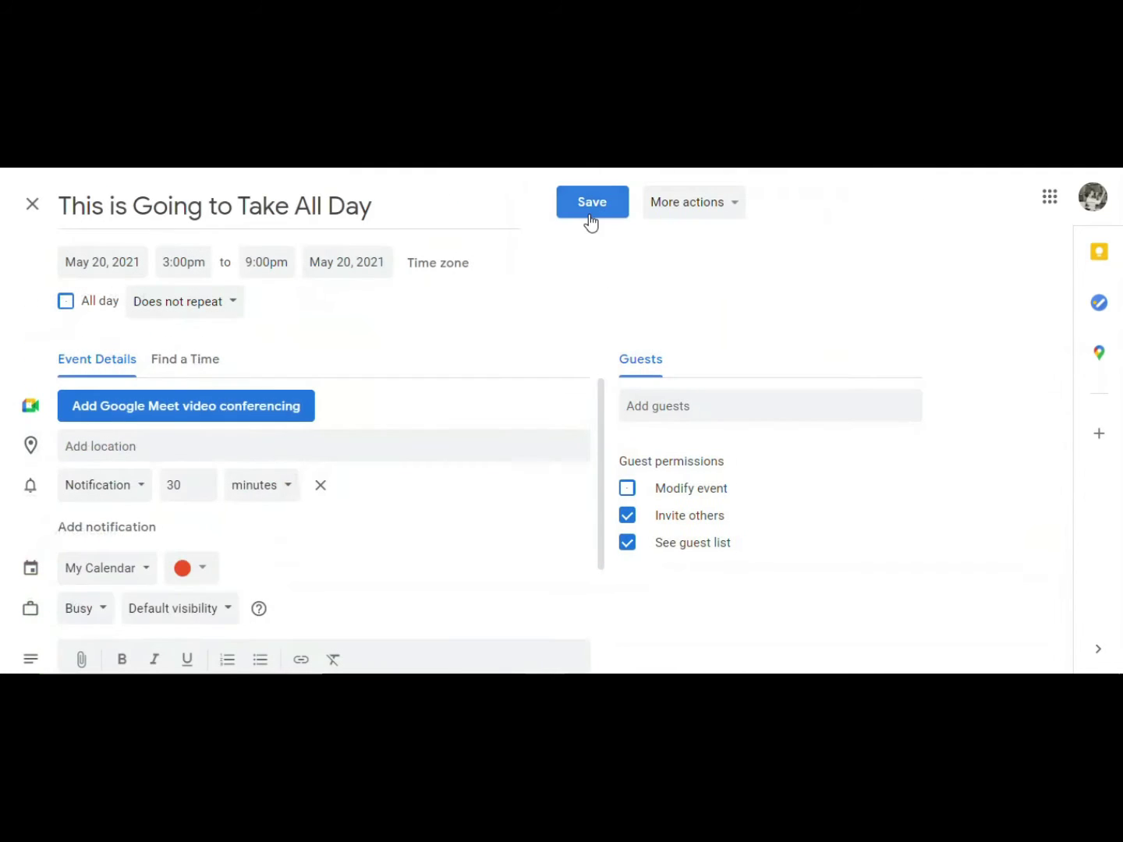
pyautogui.scroll(-1, 326, 563)
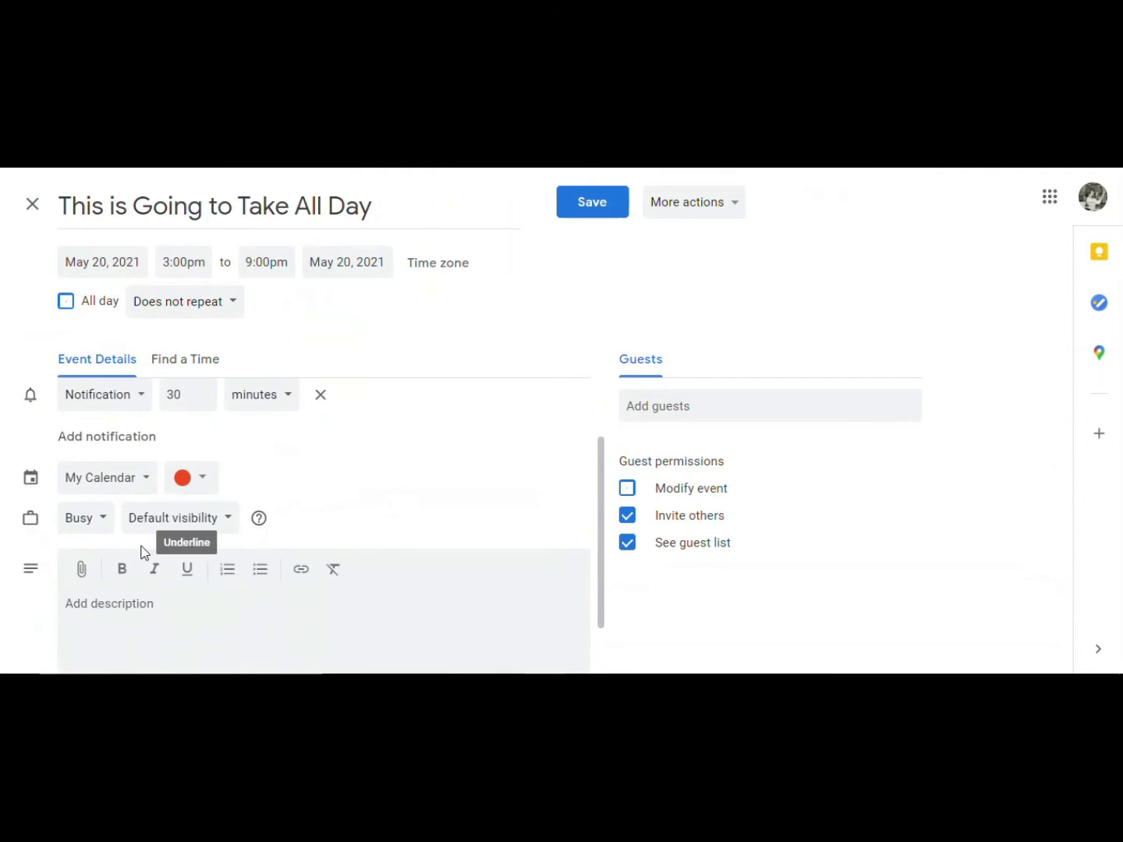
pyautogui.click(102, 525)
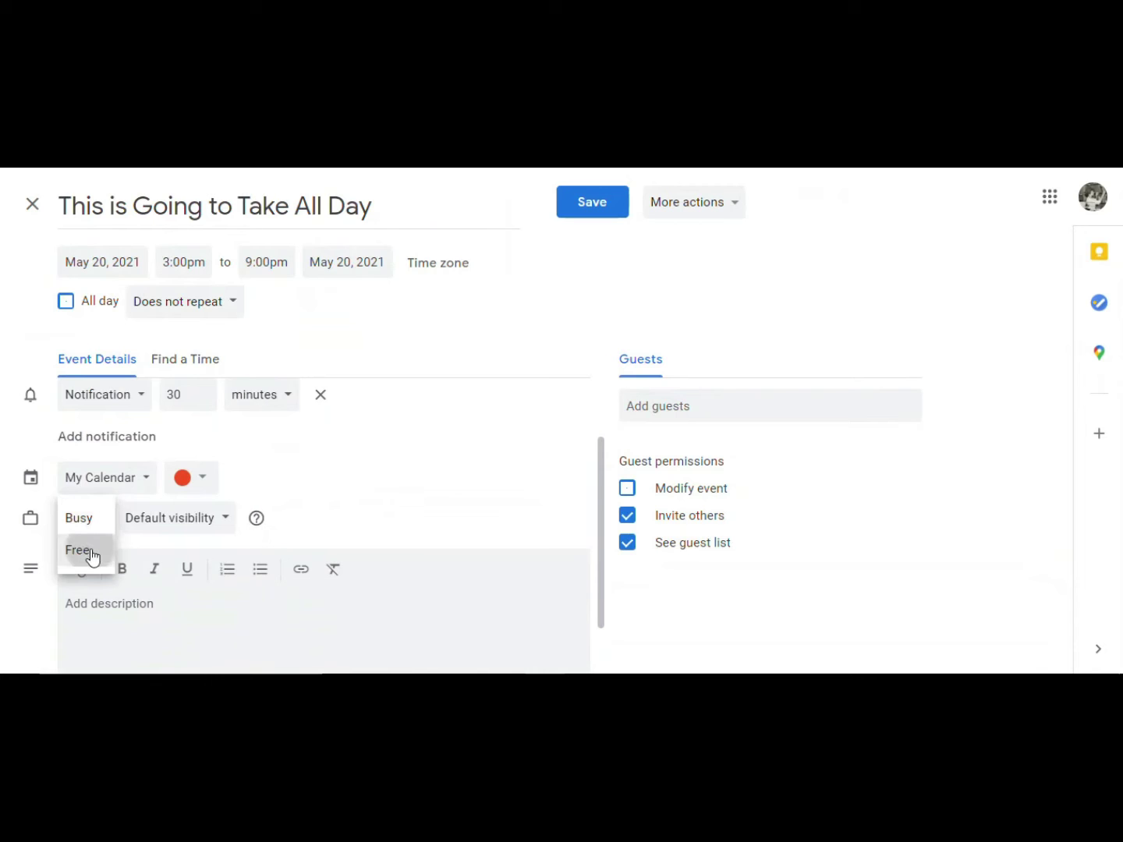
pyautogui.click(79, 550)
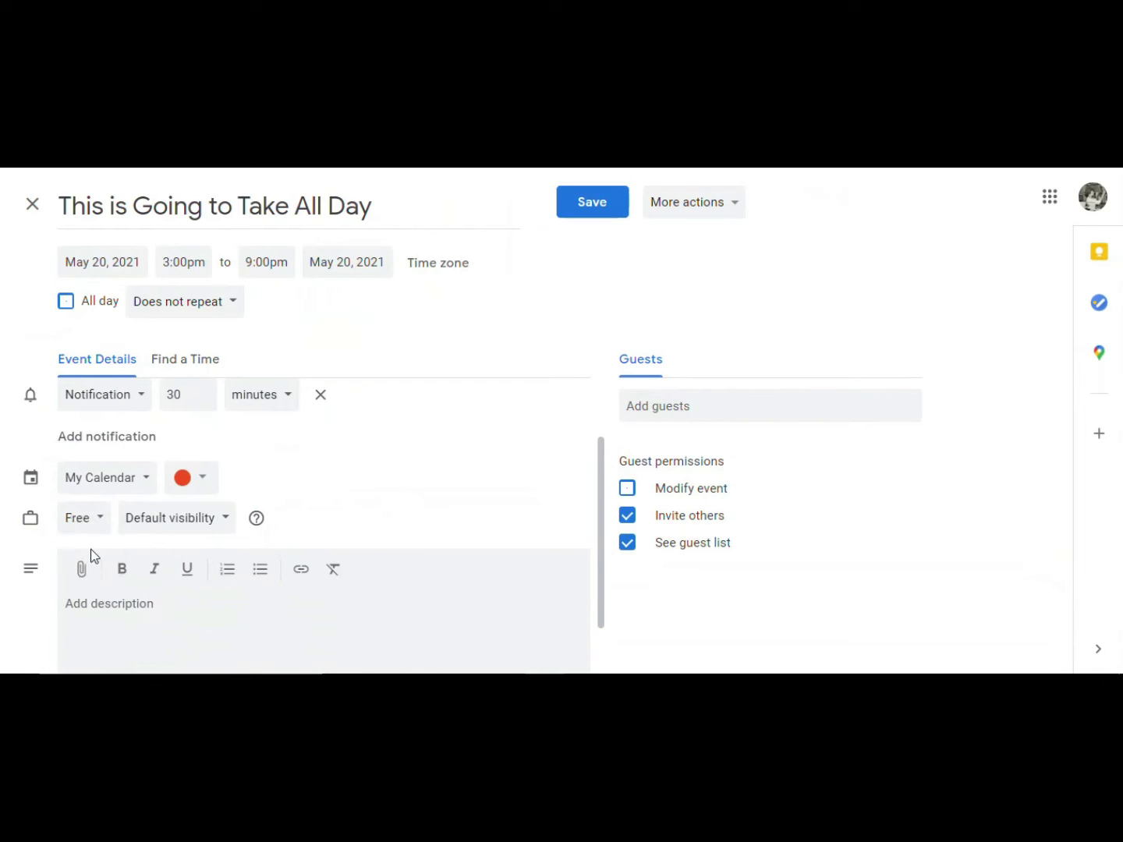
pyautogui.click(606, 215)
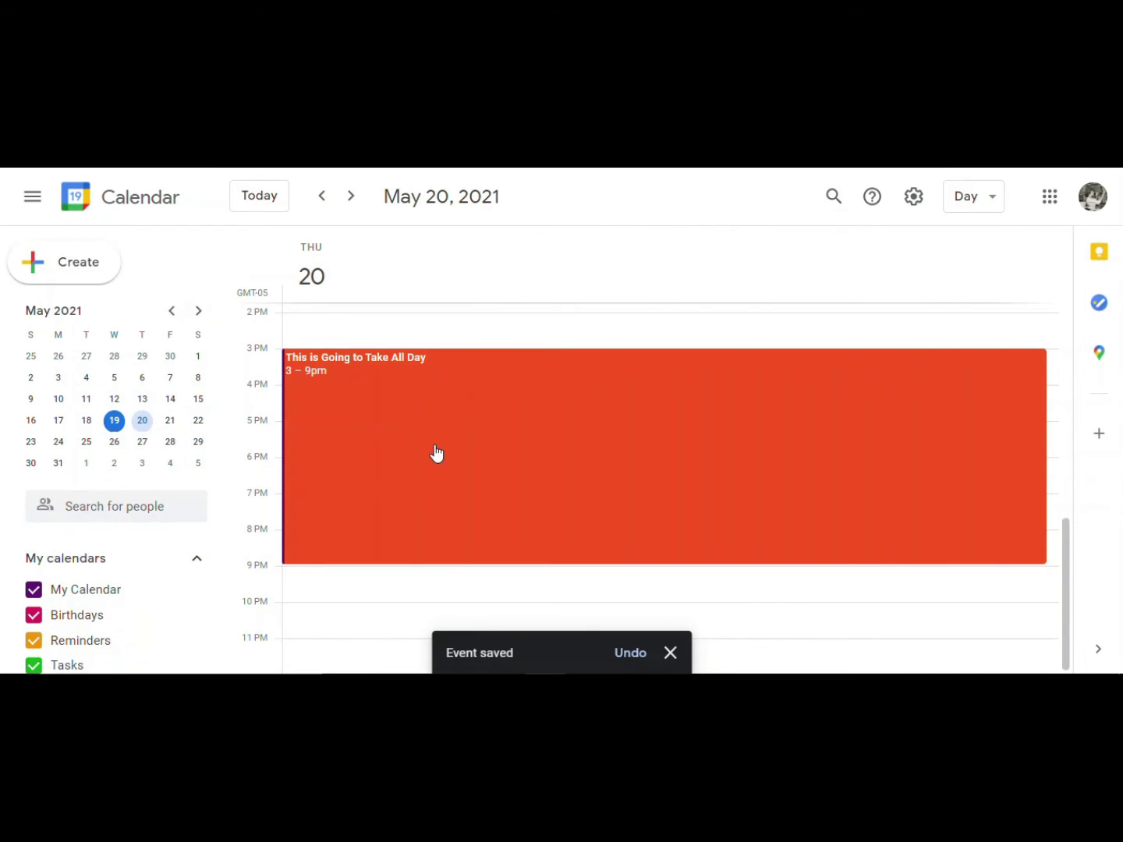
pyautogui.click(370, 593)
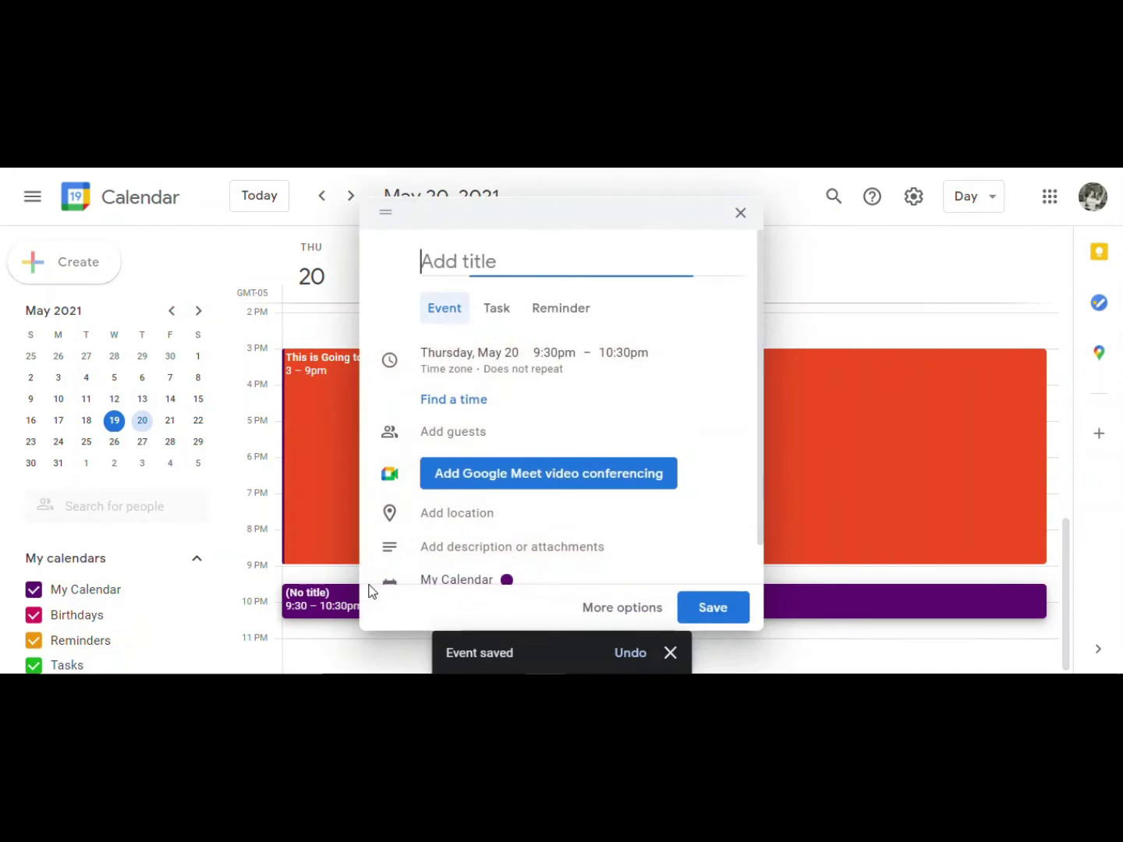
pyautogui.click(740, 212)
pyautogui.scroll(3, 645, 511)
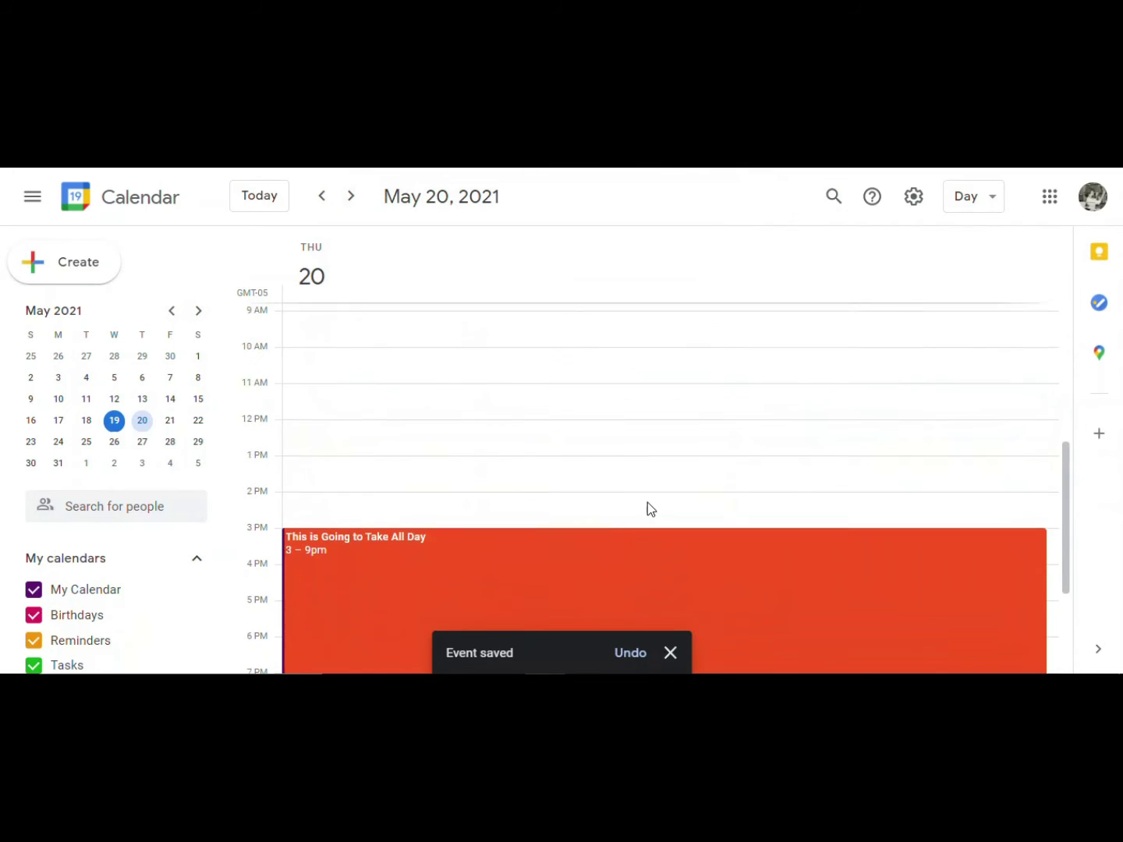
pyautogui.scroll(2, 647, 503)
pyautogui.scroll(-4, 647, 503)
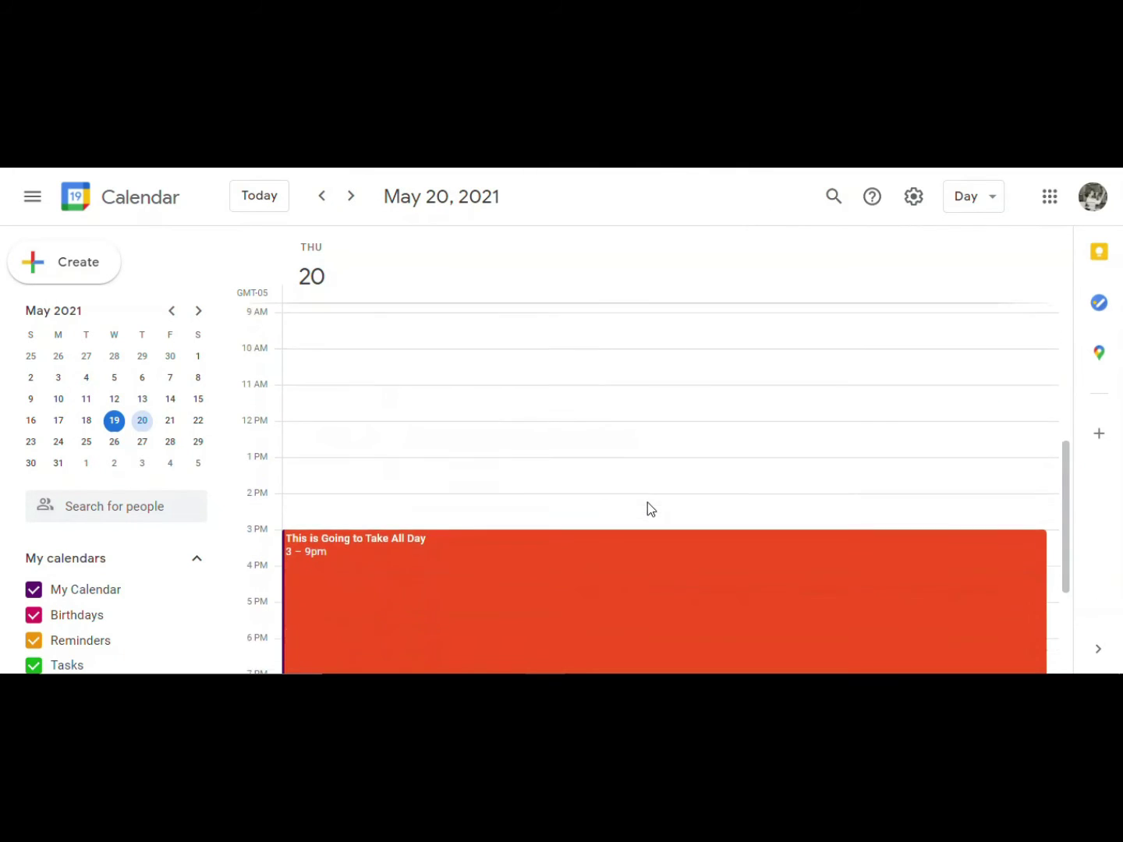
pyautogui.scroll(-2, 647, 511)
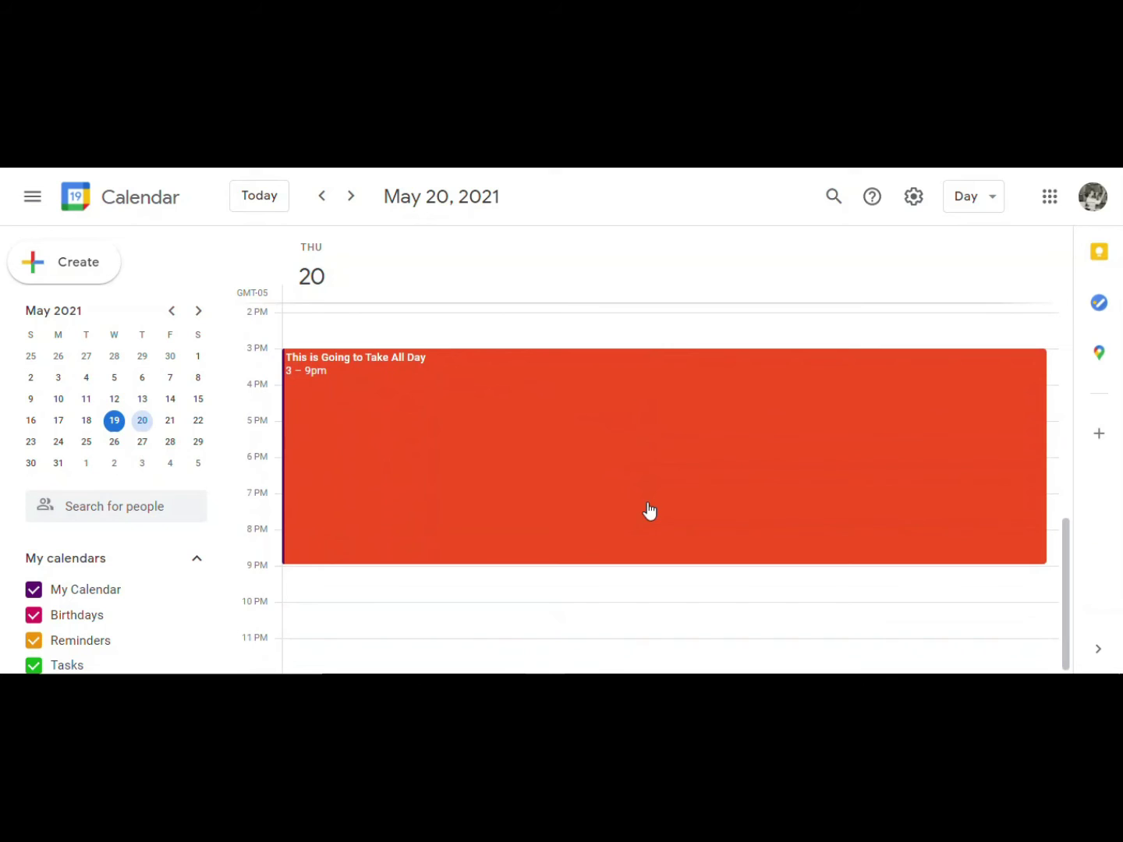
# Make the "This is Going to Take All Day" event an all-day event that repeats every weekday (Monday to Friday)
pyautogui.click(501, 437)
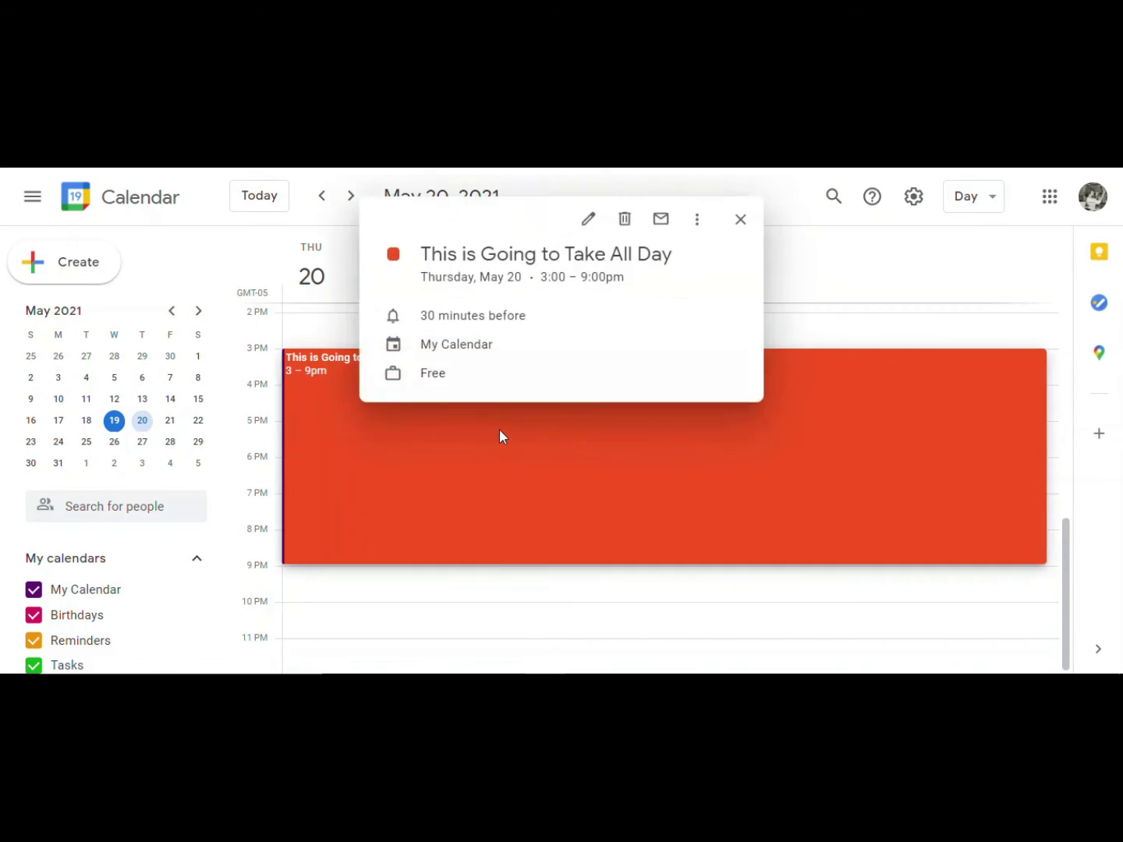
pyautogui.click(589, 221)
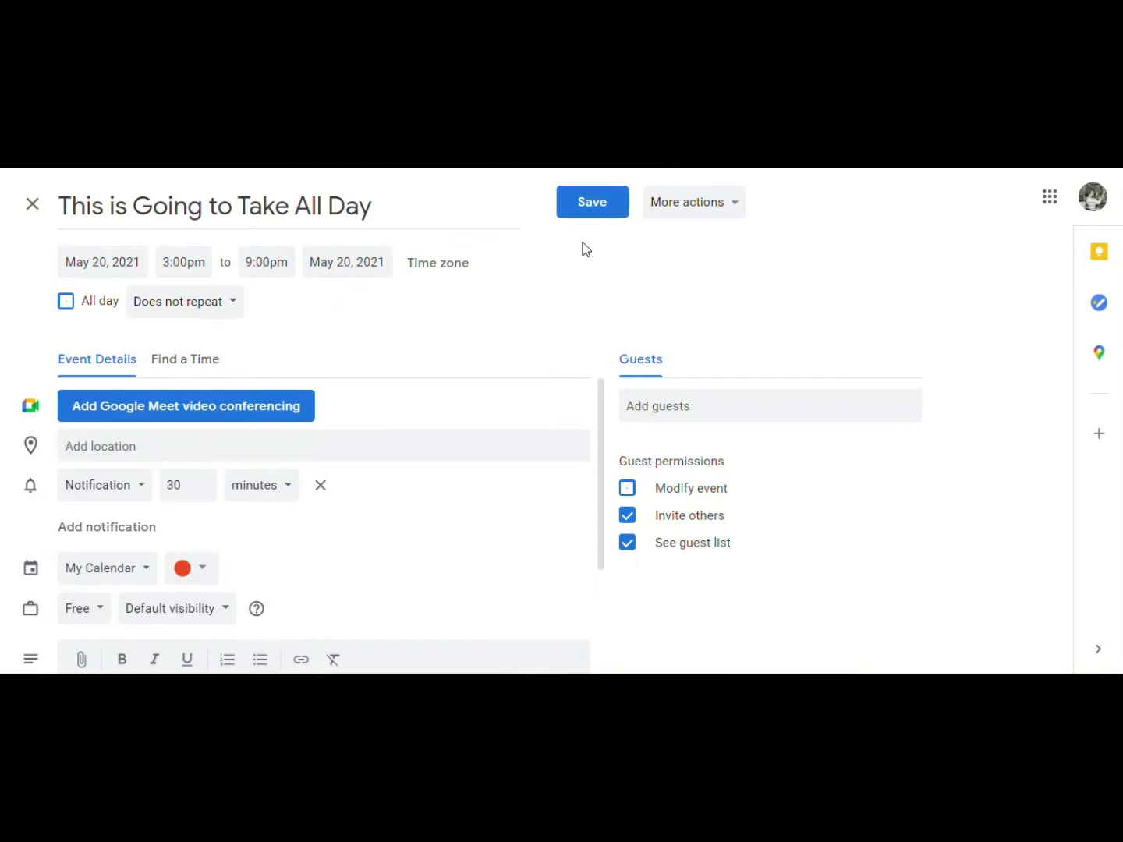
pyautogui.click(66, 304)
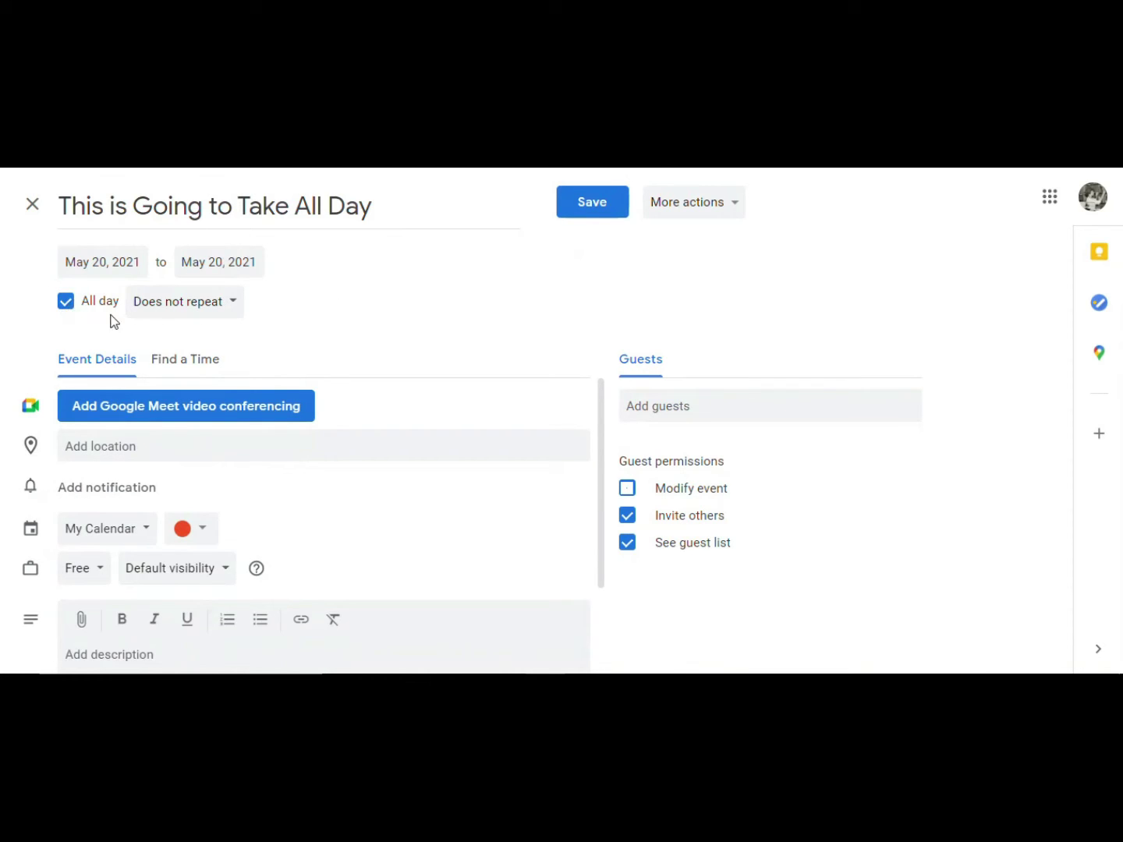
pyautogui.click(231, 308)
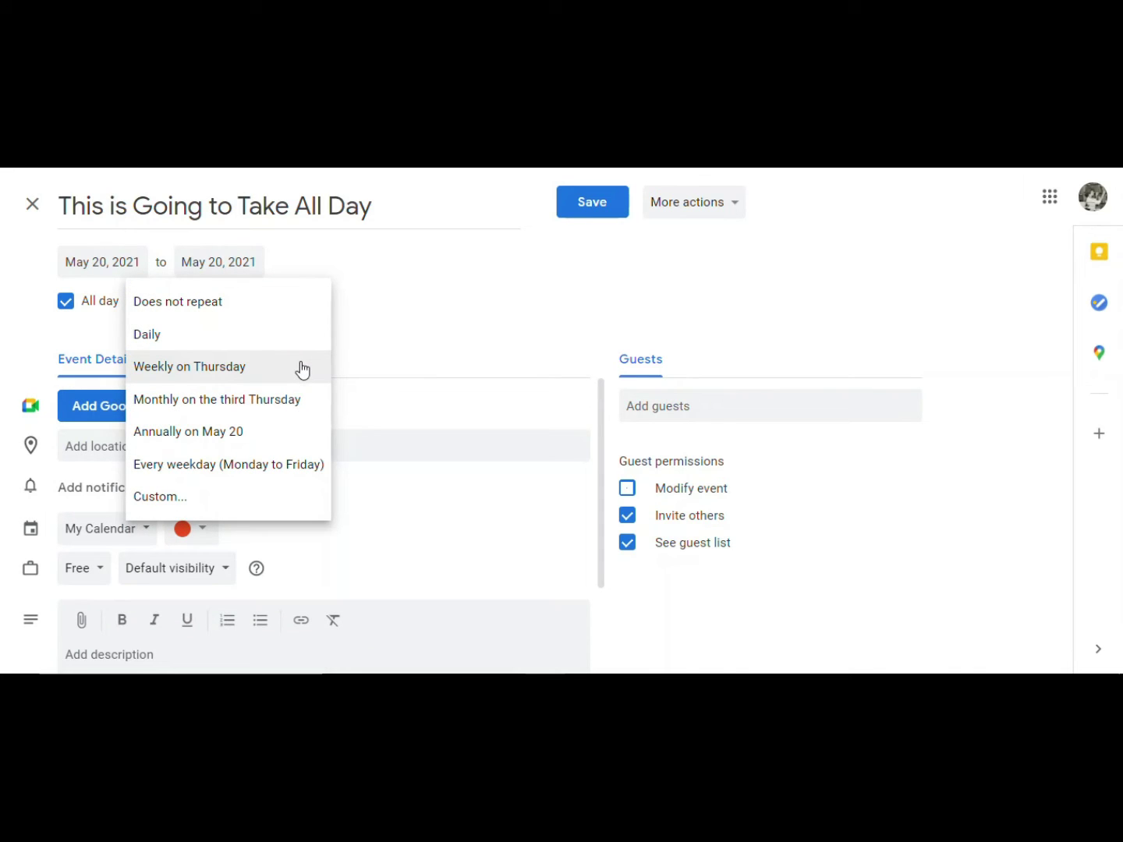
pyautogui.click(298, 466)
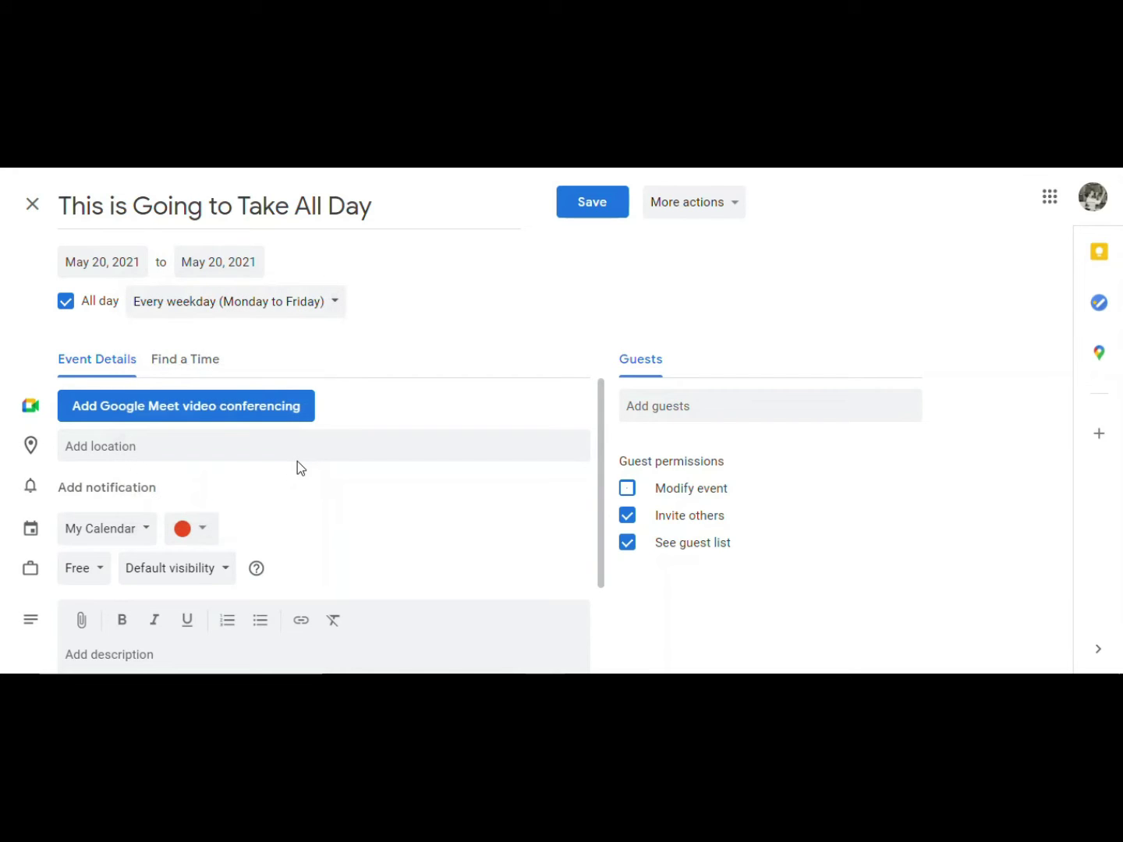
# Change the event's color to light green and add the description "Complete the task list and mark reminders as done"
pyautogui.click(209, 538)
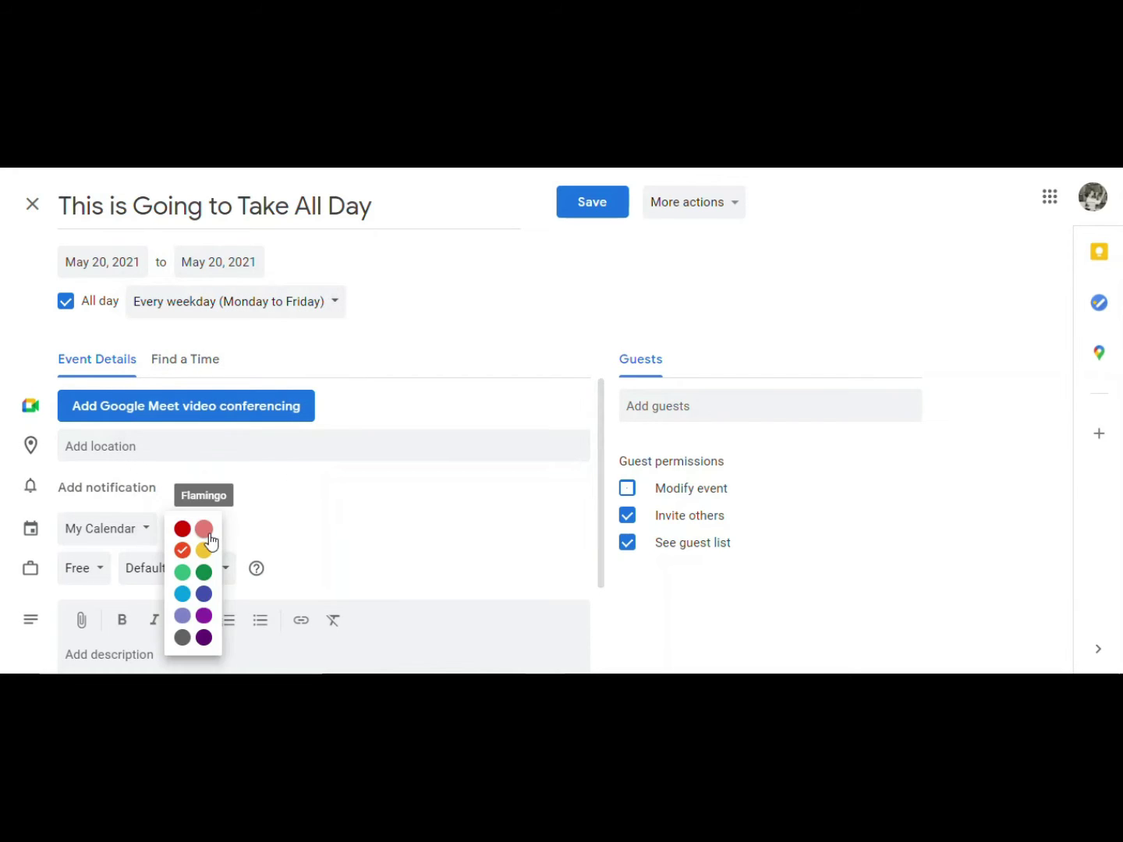
pyautogui.click(182, 572)
pyautogui.scroll(-2, 443, 491)
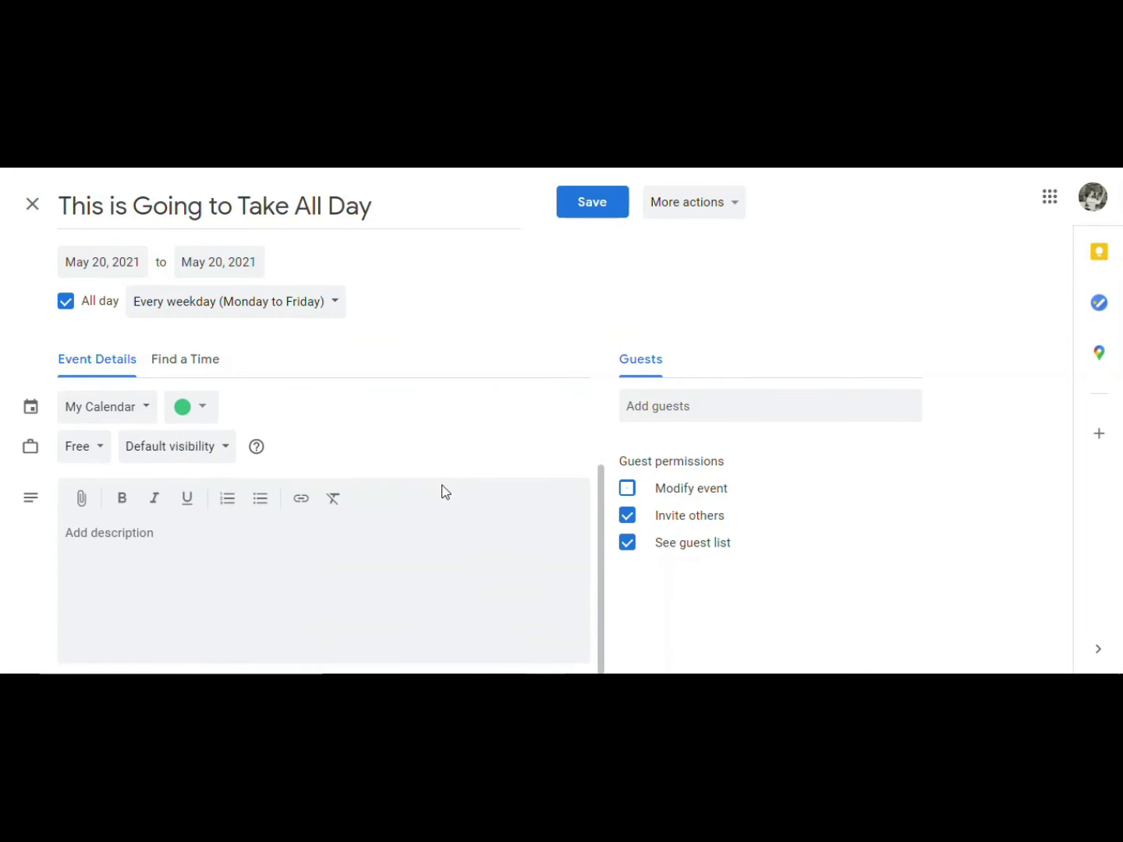
pyautogui.click(346, 550)
pyautogui.write('Complete the task')
pyautogui.write('list and mark')
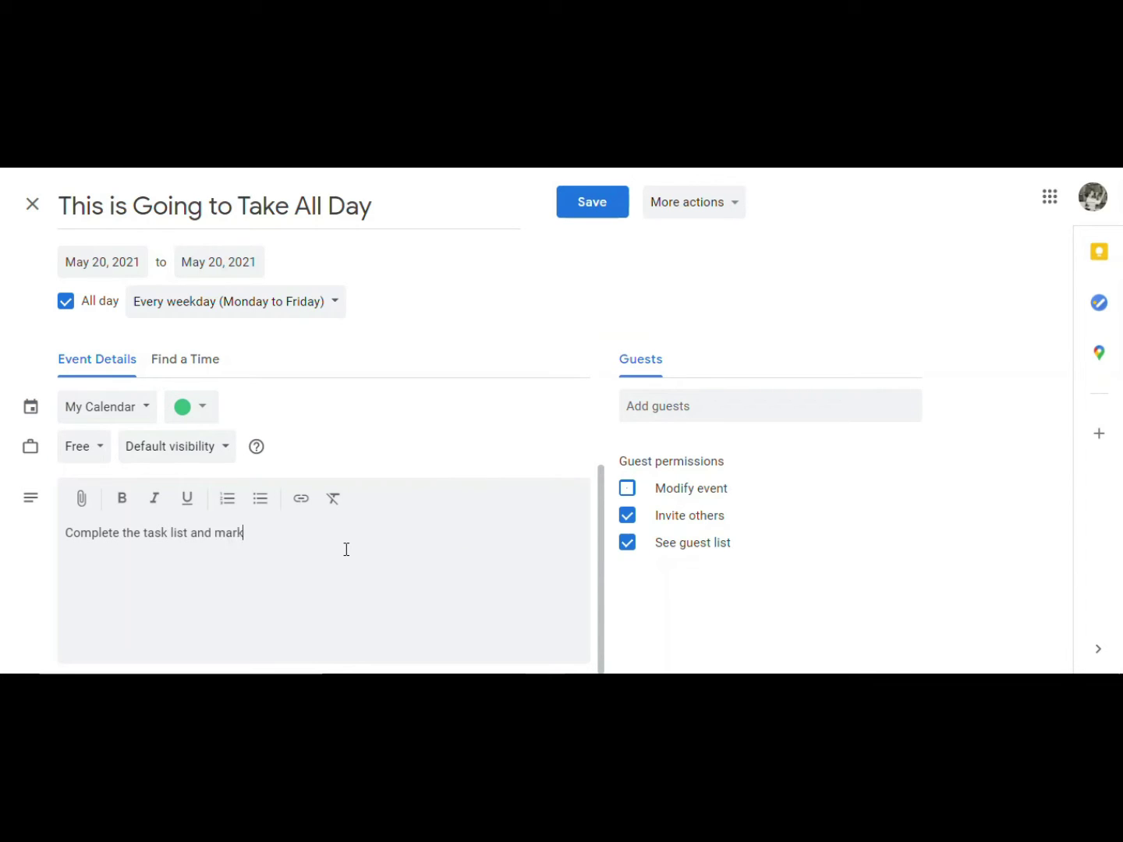
pyautogui.write(' reminders as done')
# Add the suggested Outlook contact as a guest of the all-day event and check the guest list
pyautogui.click(722, 404)
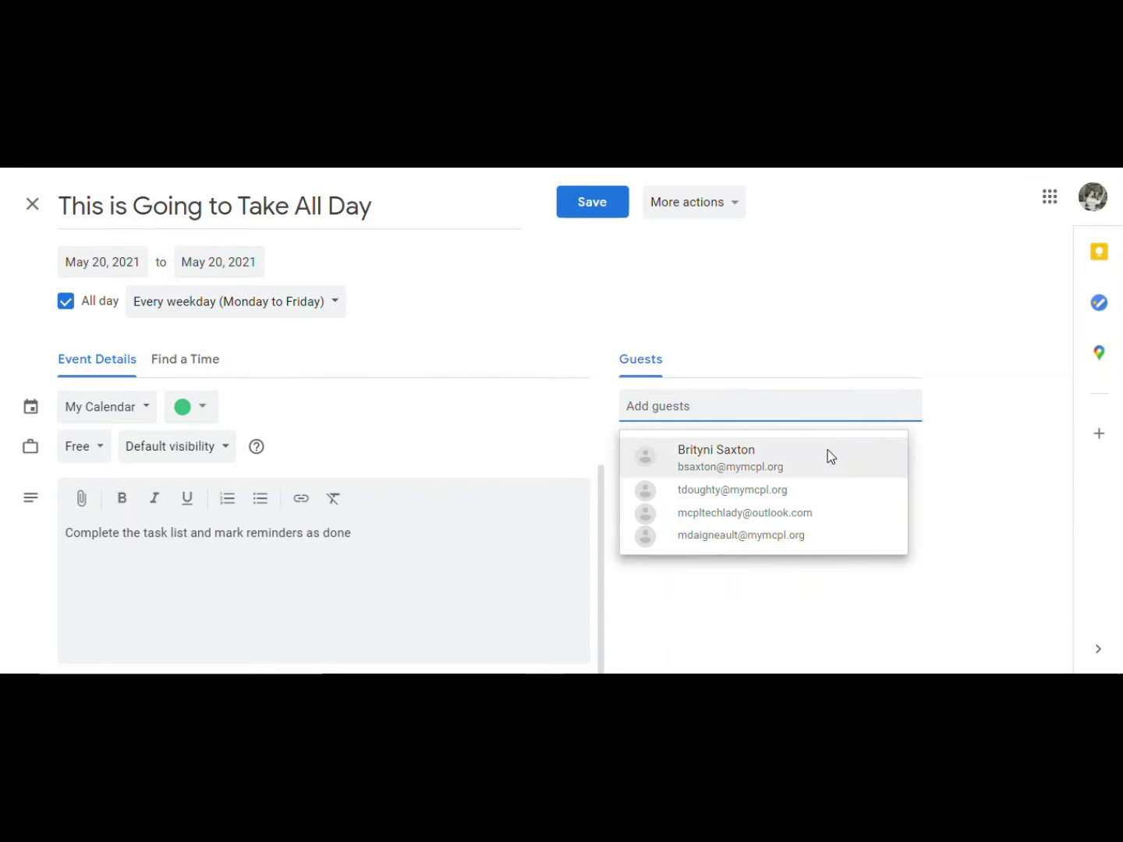
pyautogui.moveTo(827, 449)
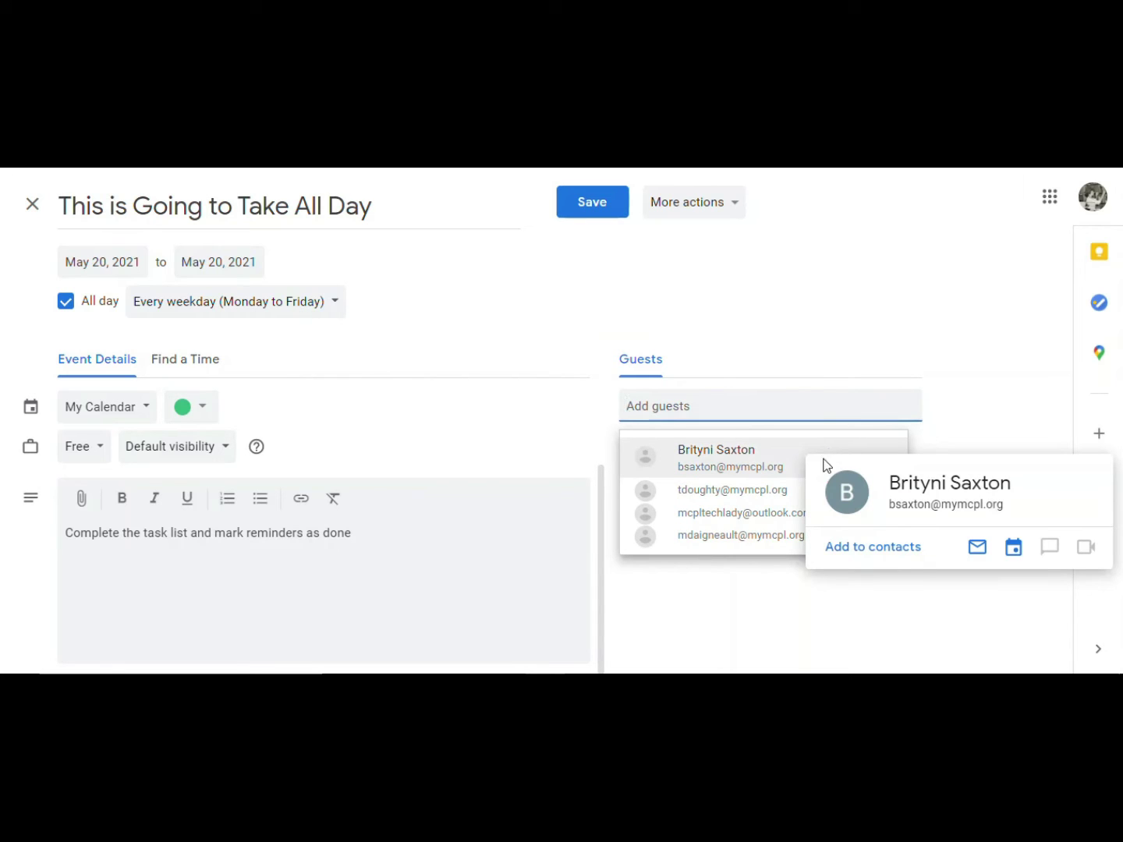
pyautogui.moveTo(784, 518)
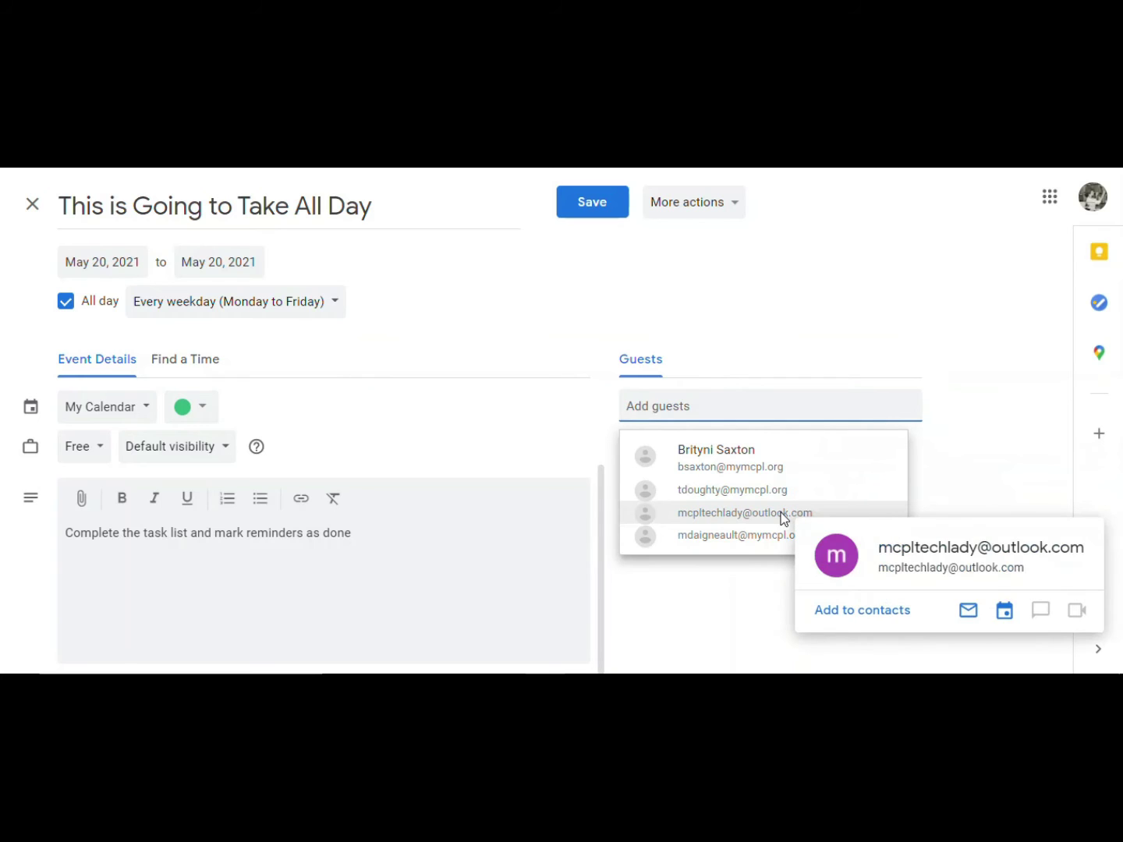
pyautogui.click(784, 519)
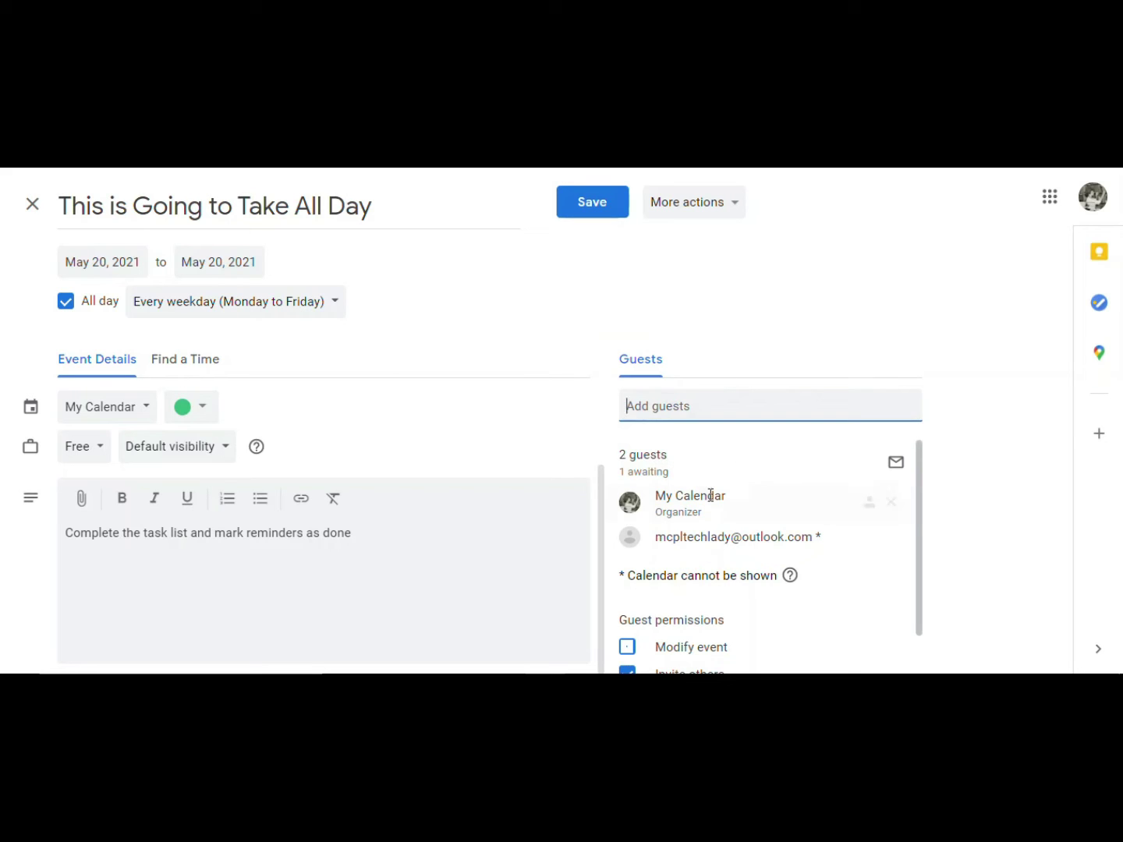
pyautogui.moveTo(719, 512)
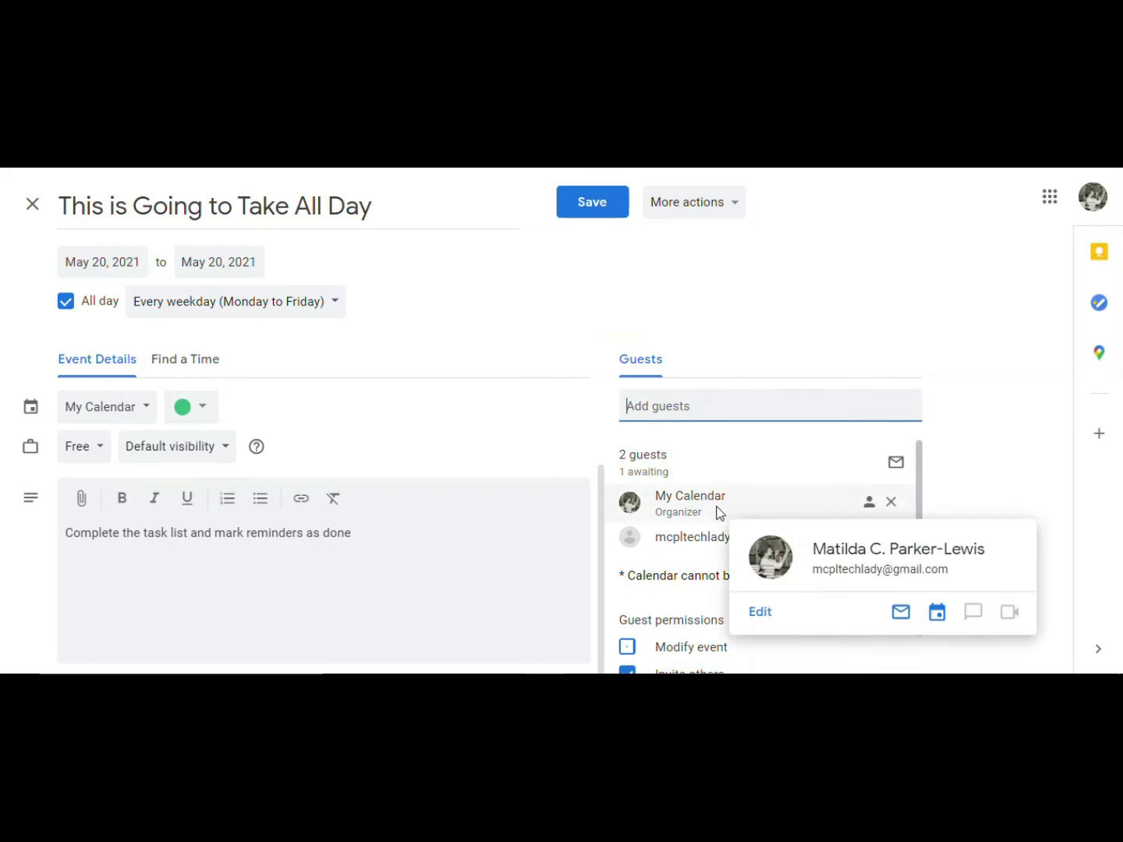
pyautogui.moveTo(707, 548)
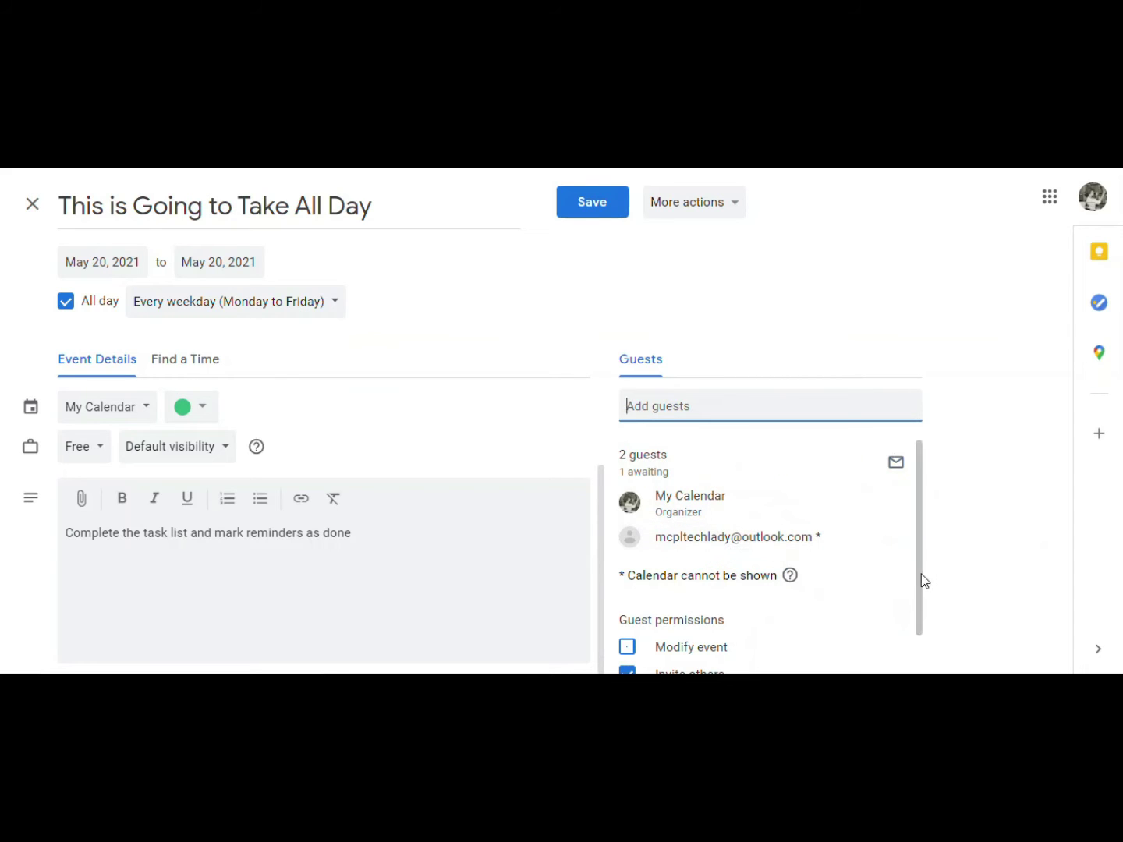
# Allow guests to modify the event, then save it and send the invitation emails
pyautogui.moveTo(921, 579); pyautogui.dragTo(920, 639)
pyautogui.click(942, 591)
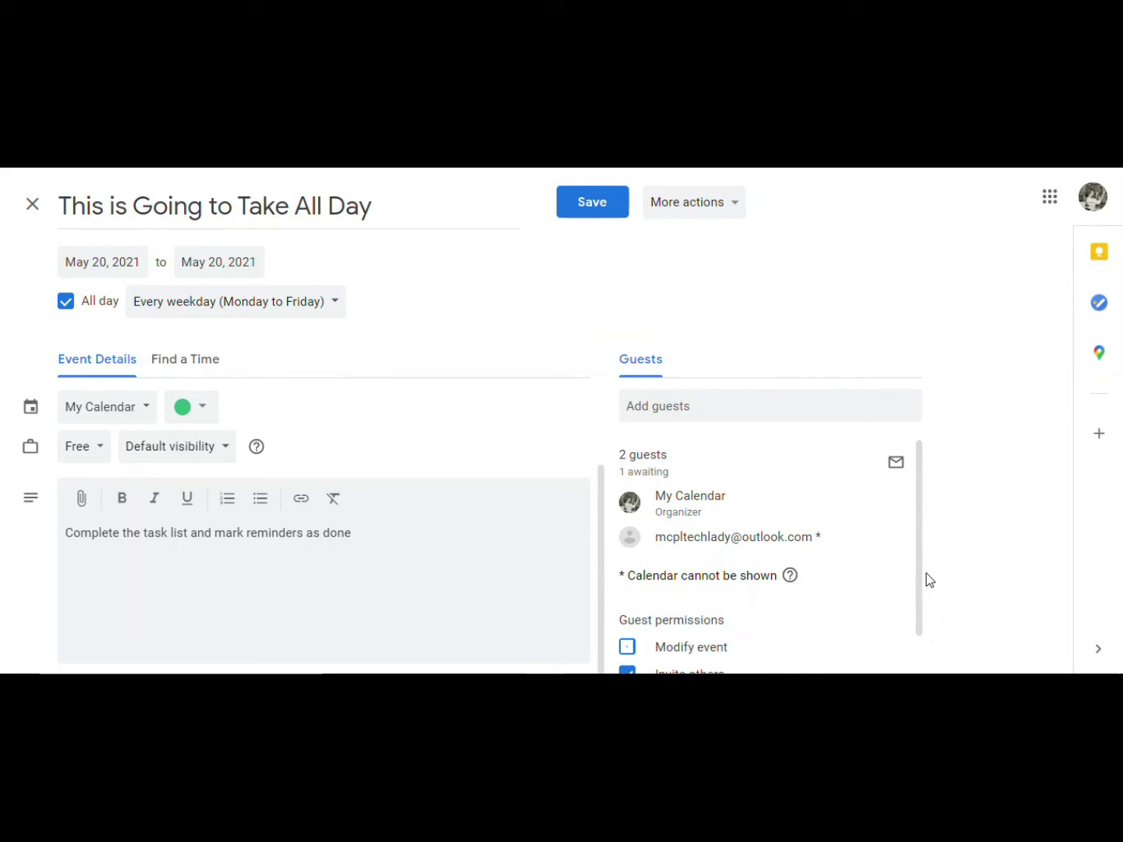
pyautogui.moveTo(919, 576); pyautogui.dragTo(912, 649)
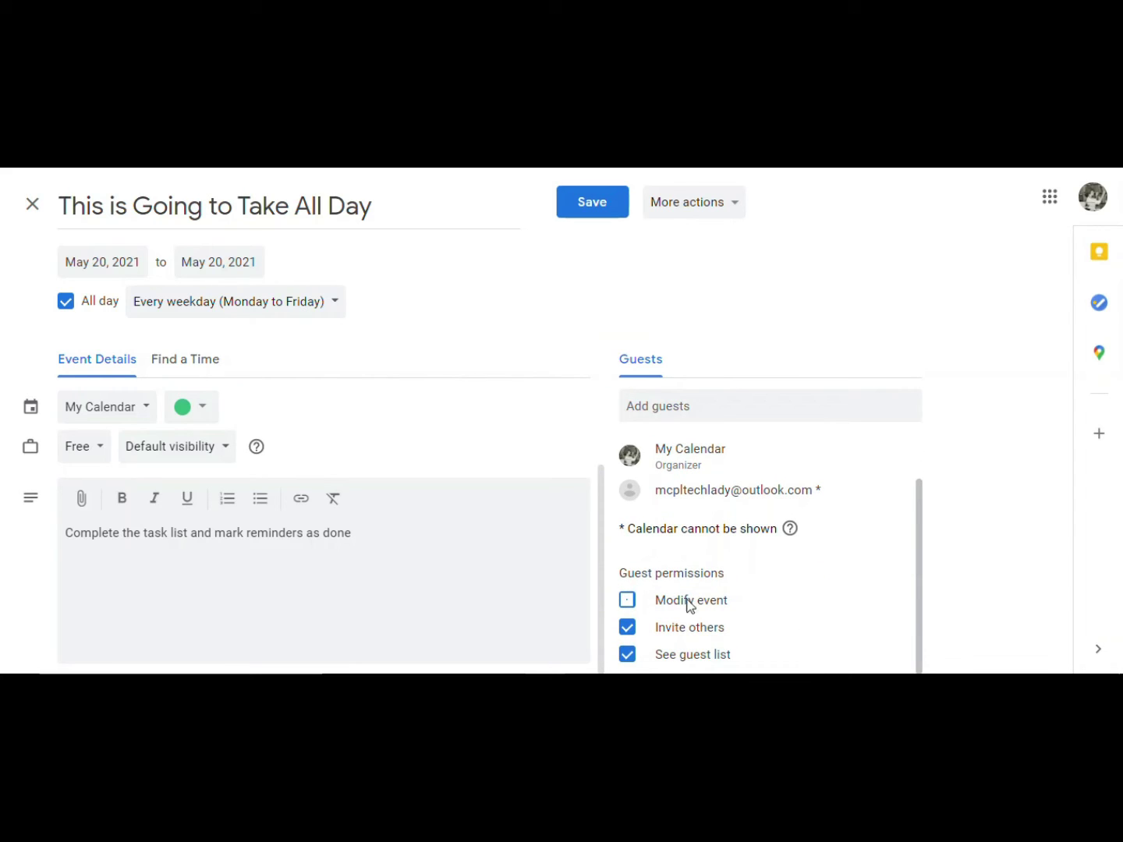
pyautogui.click(626, 602)
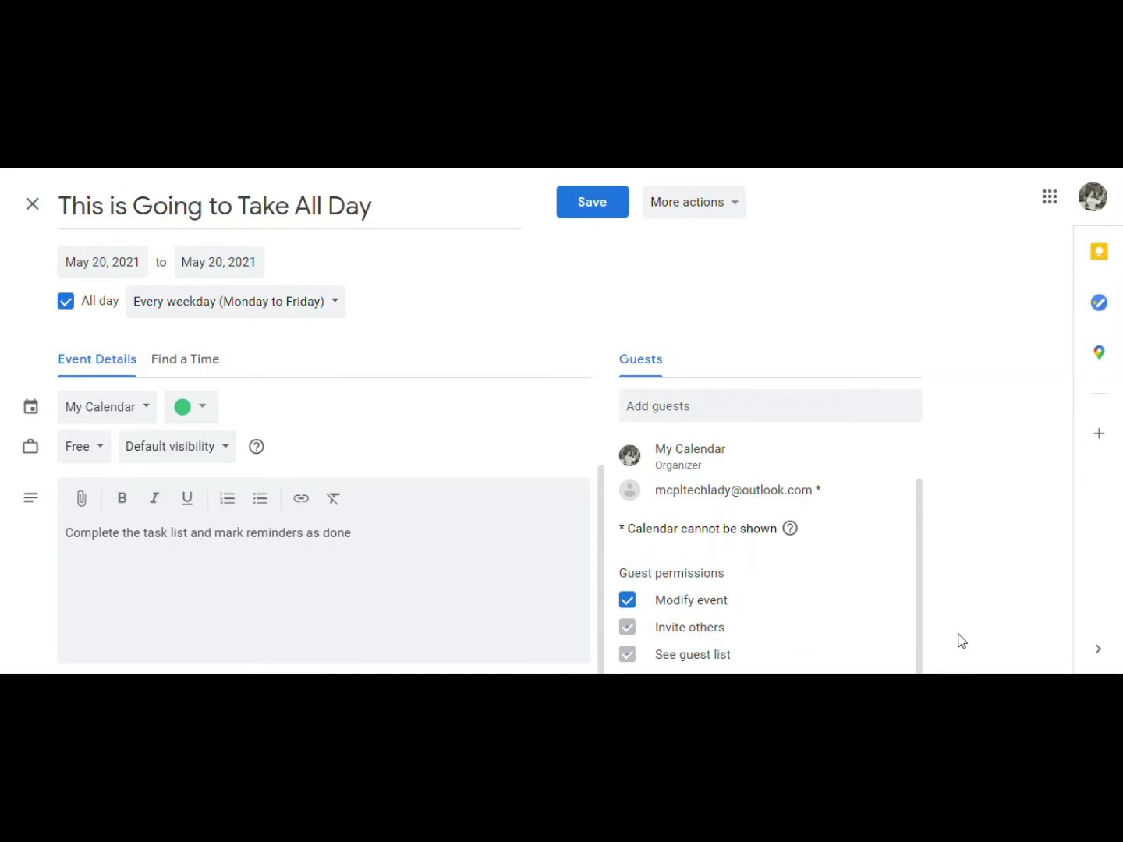
pyautogui.click(591, 209)
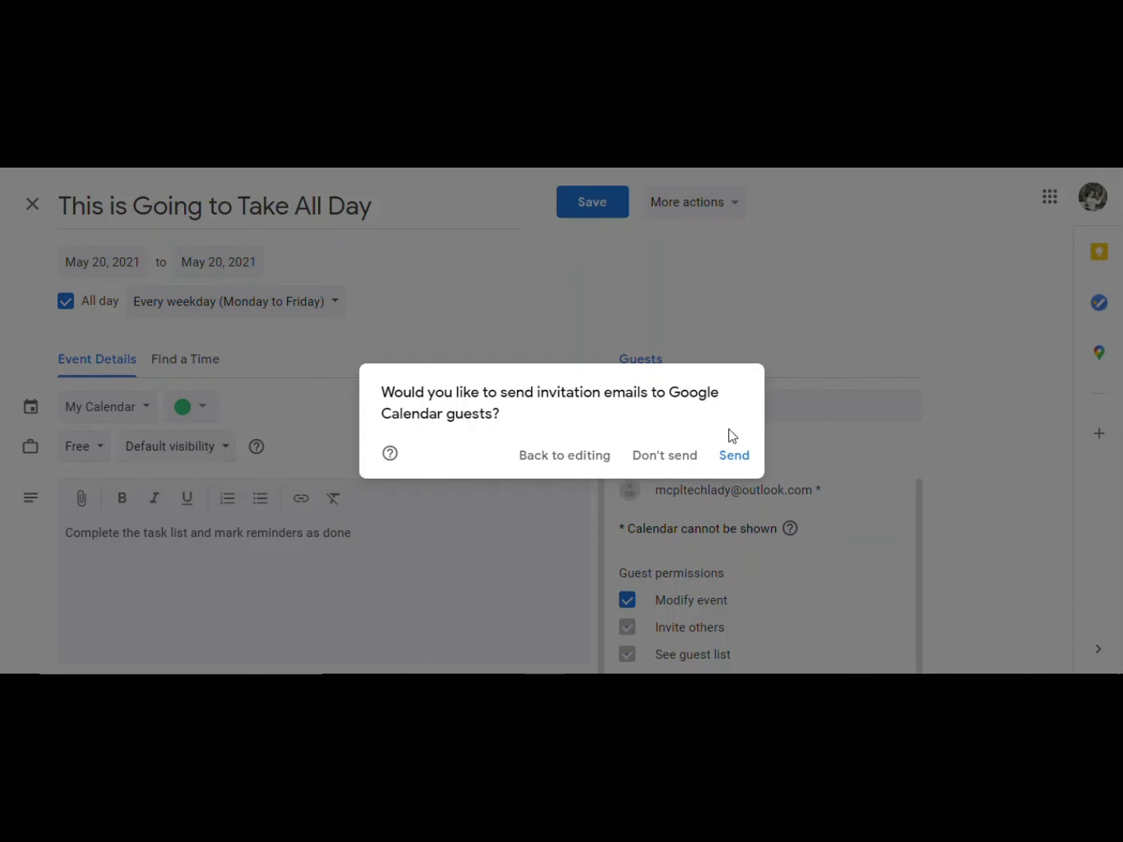
pyautogui.click(734, 467)
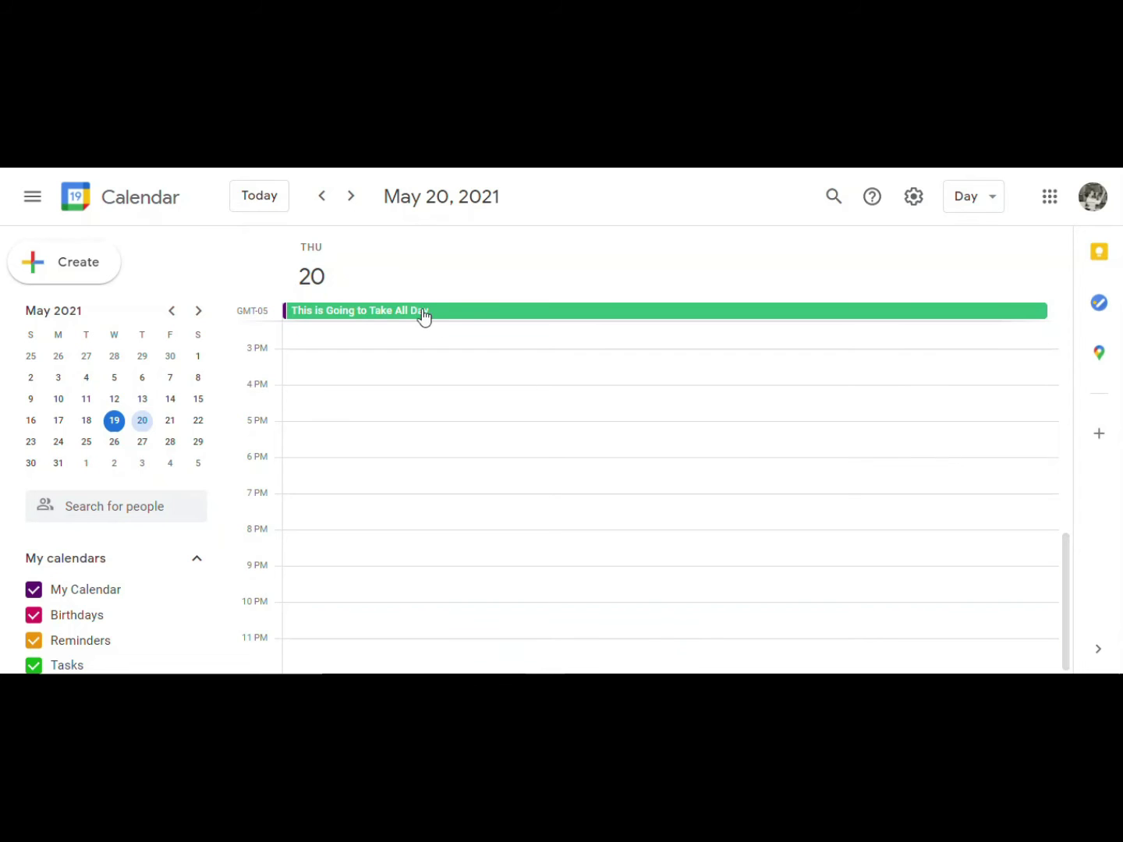
# Check the all-day event on May 20 and browse the following days through May 22 for its weekday repeats
pyautogui.scroll(1, 523, 469)
pyautogui.scroll(3, 524, 469)
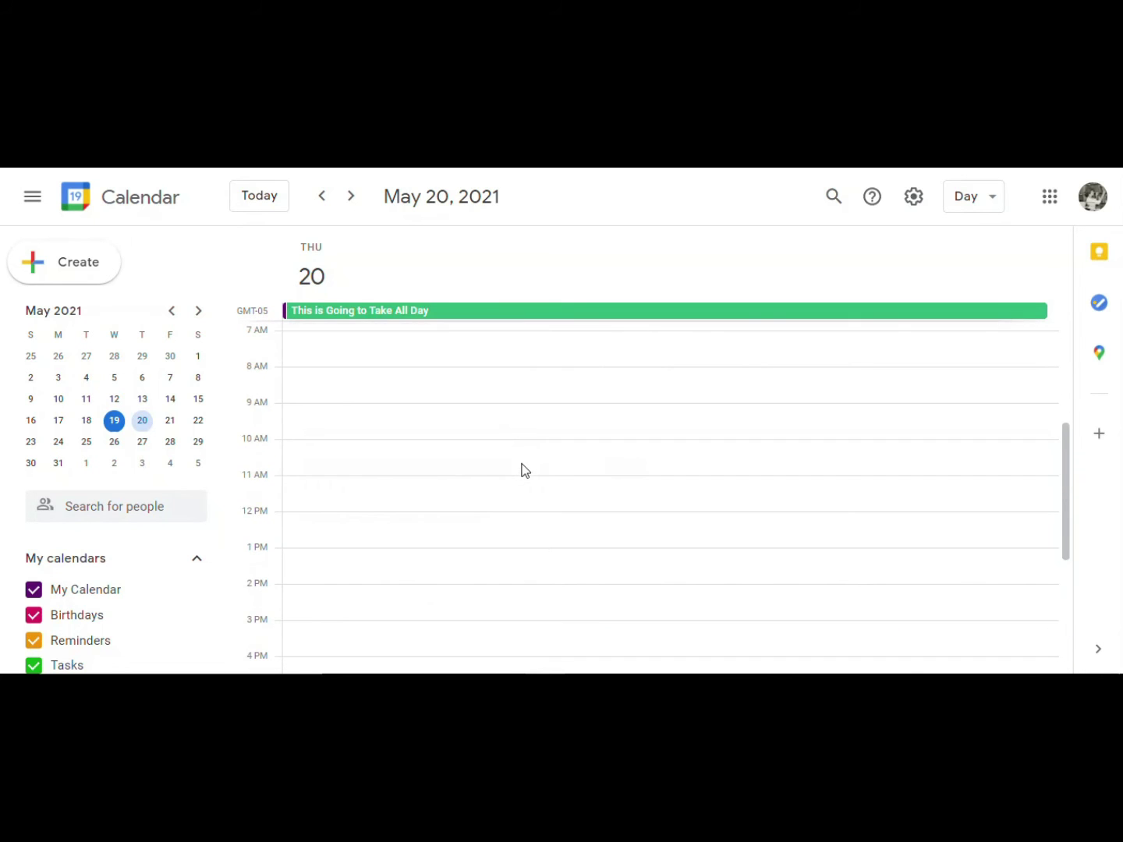
pyautogui.scroll(-4, 524, 469)
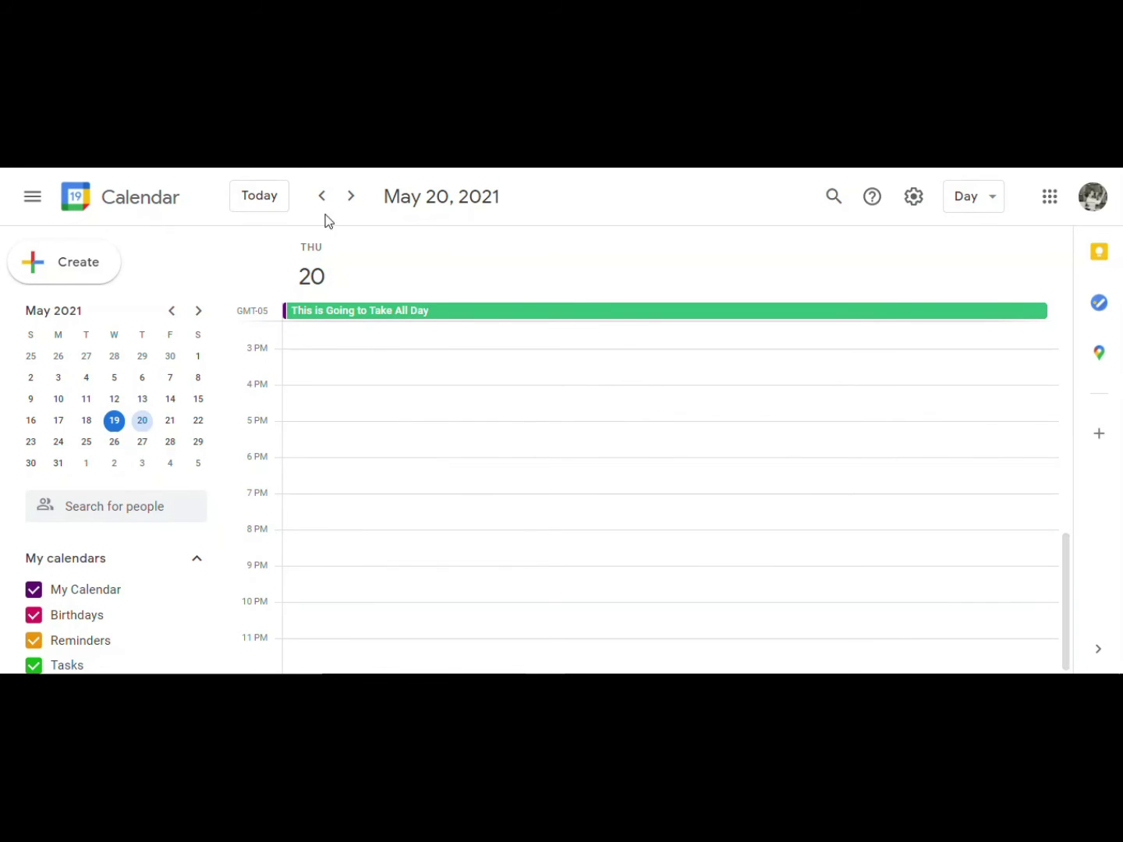
pyautogui.click(354, 202)
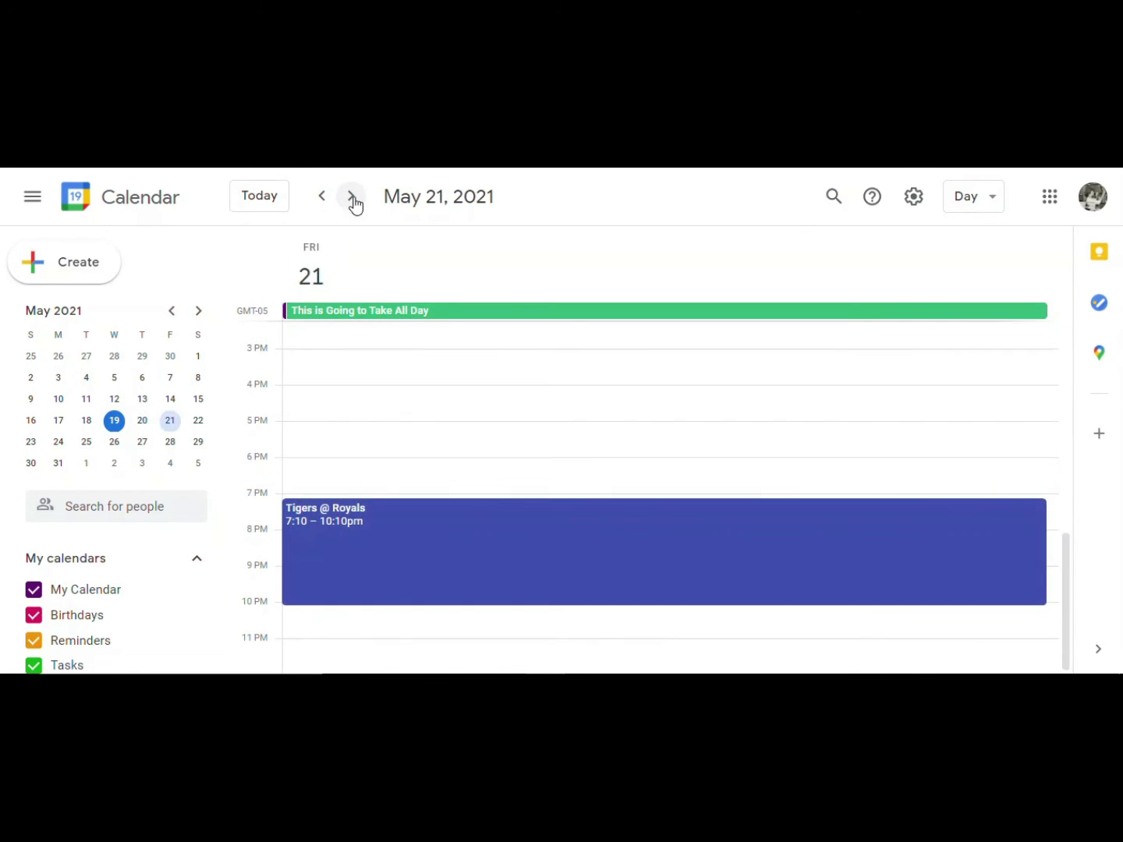
pyautogui.click(352, 196)
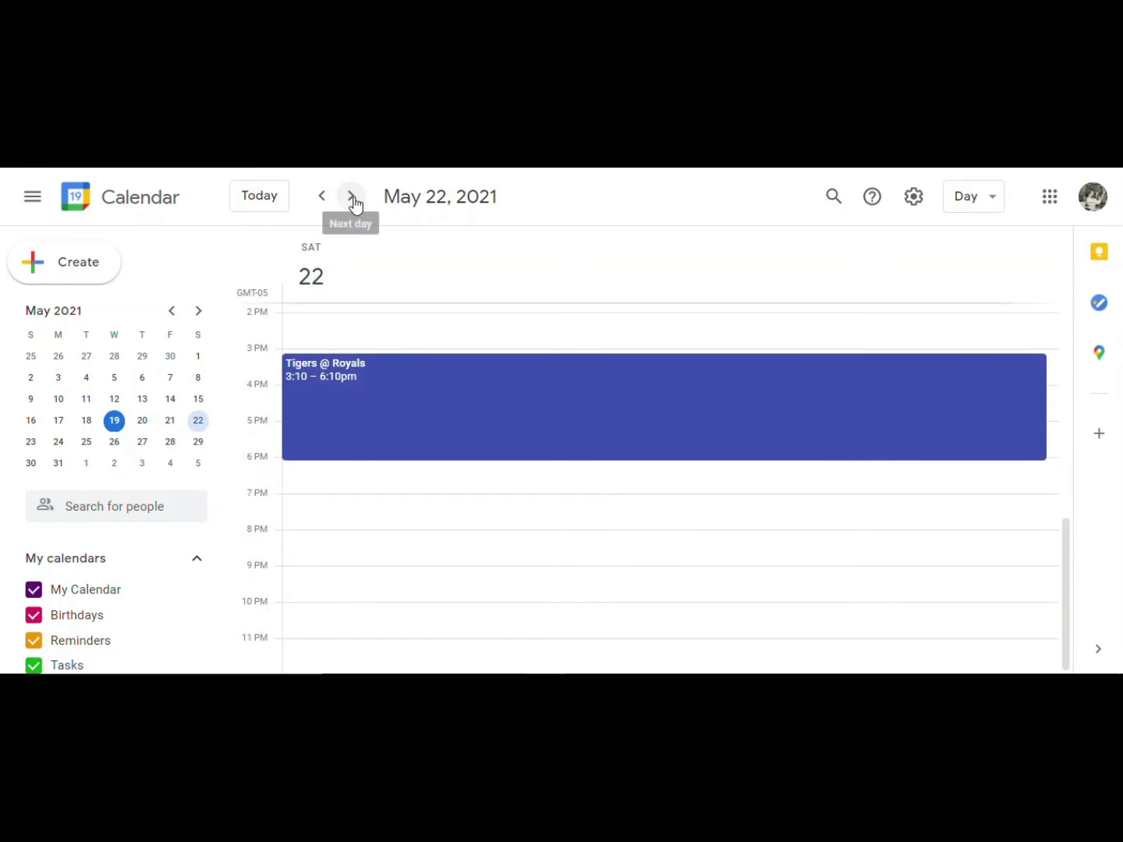
# Browse ahead to May 24, switch to the month view and check the all-day event's weekday repeats through June
pyautogui.click(352, 198)
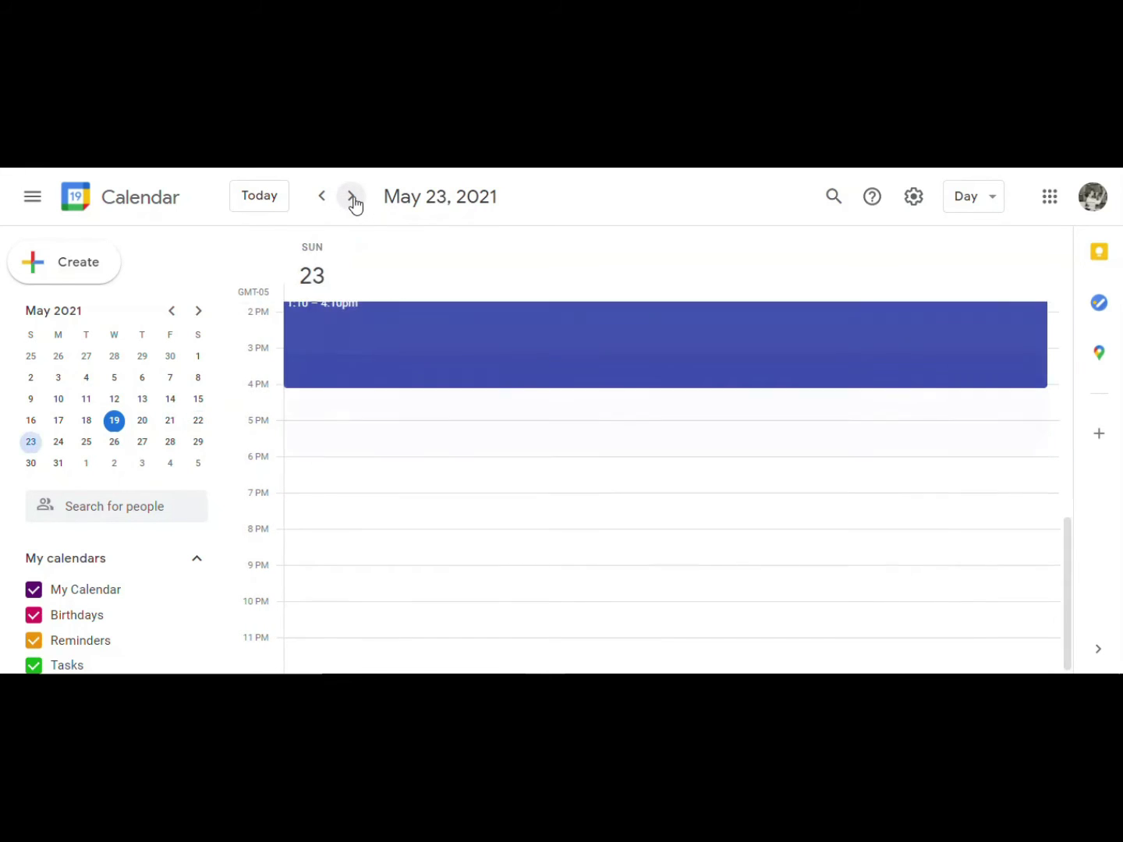
pyautogui.click(353, 198)
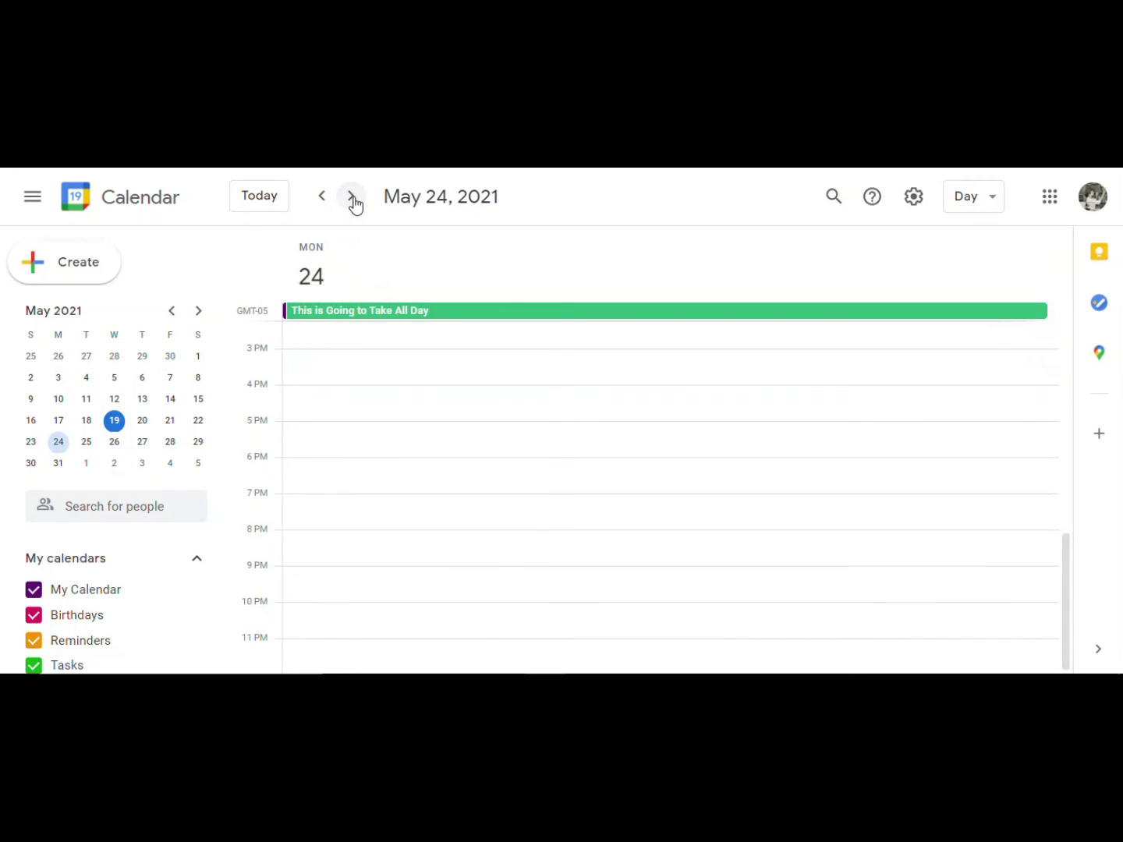
pyautogui.click(996, 201)
pyautogui.click(993, 311)
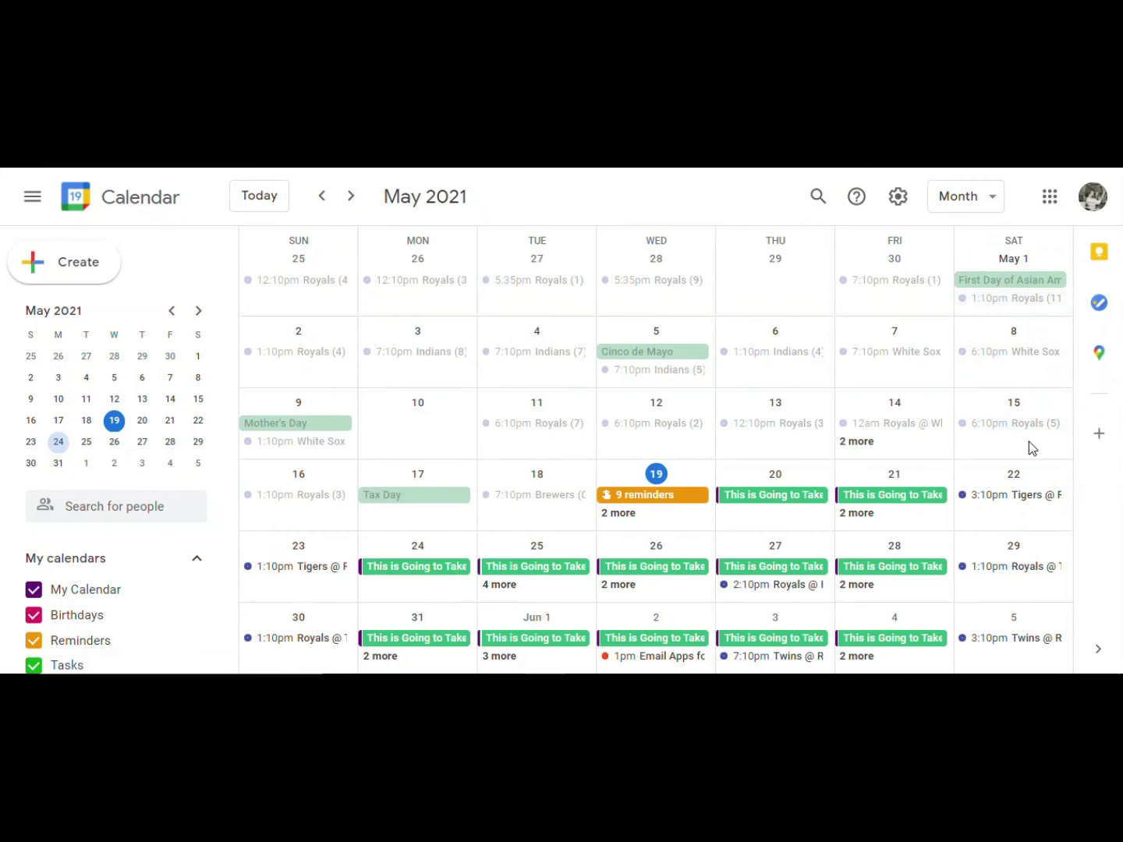
pyautogui.scroll(-1, 1020, 484)
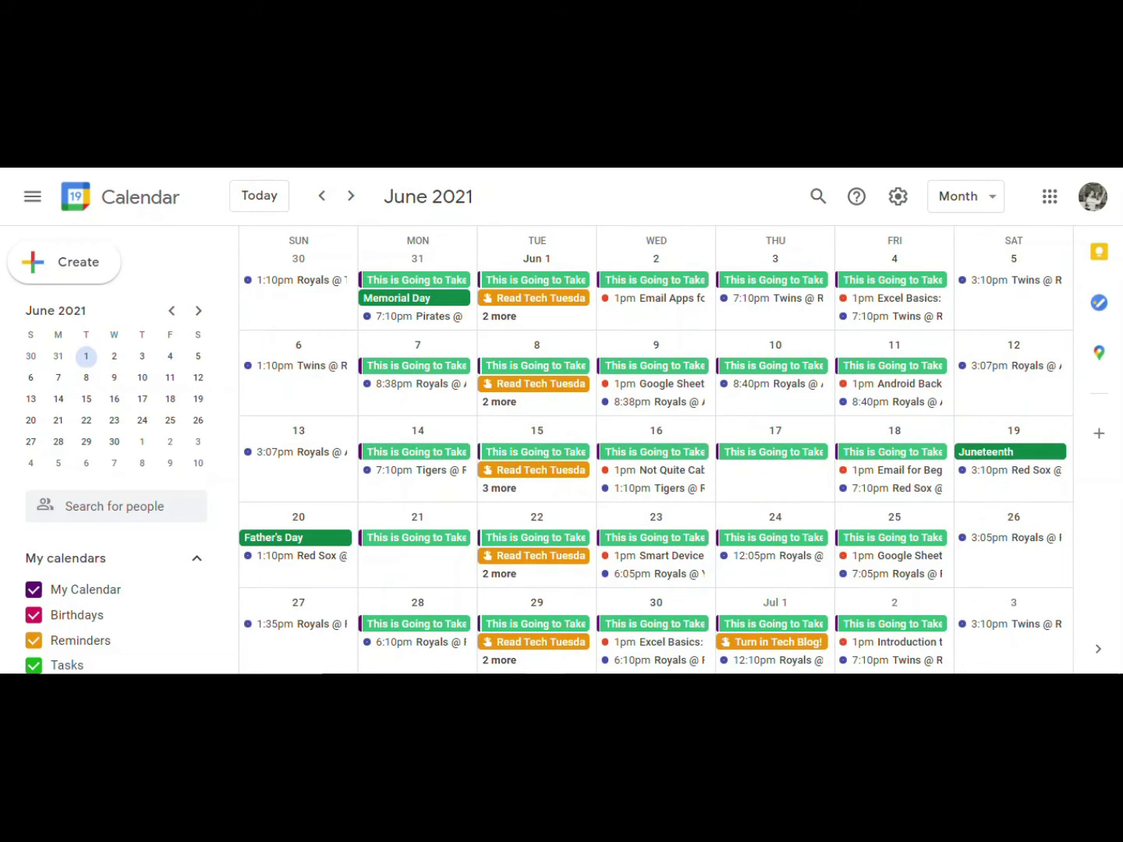
# Delete all occurrences of the recurring "This is Going to Take All Day" event, starting from its May 31 entry
pyautogui.rightClick(442, 281)
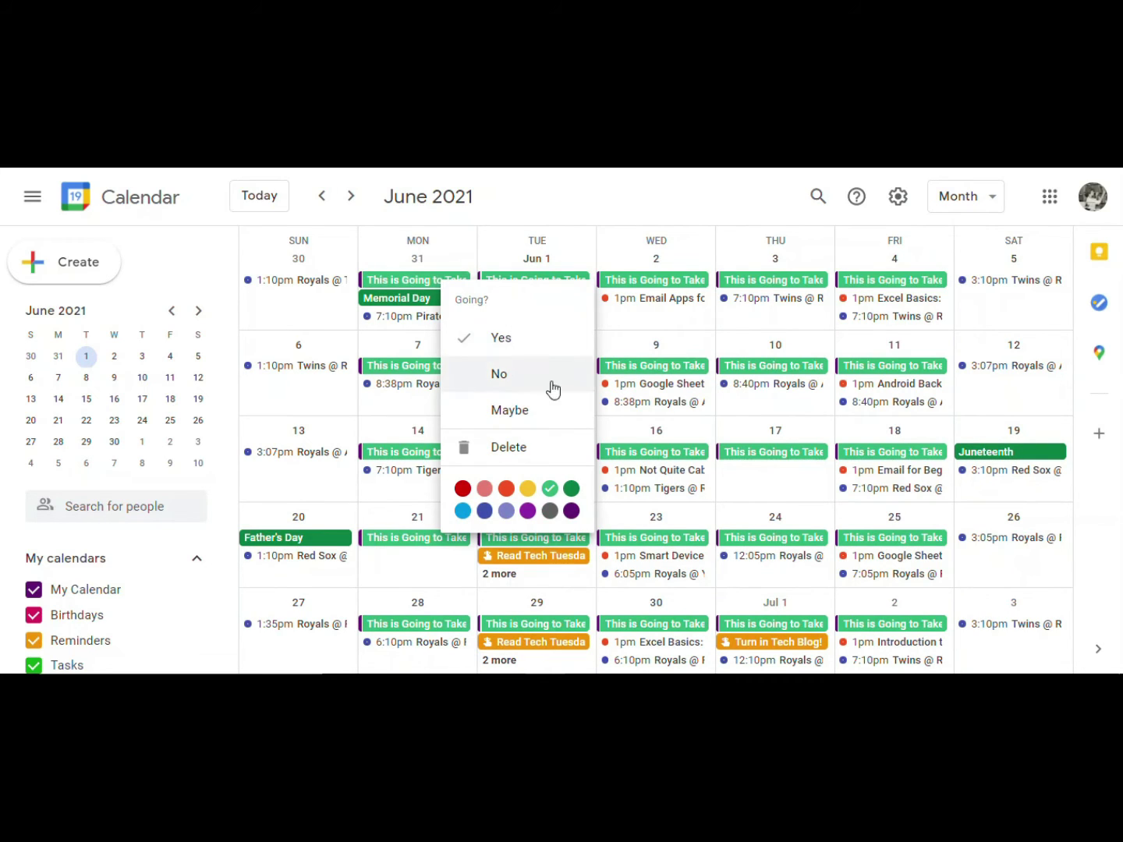
pyautogui.click(538, 462)
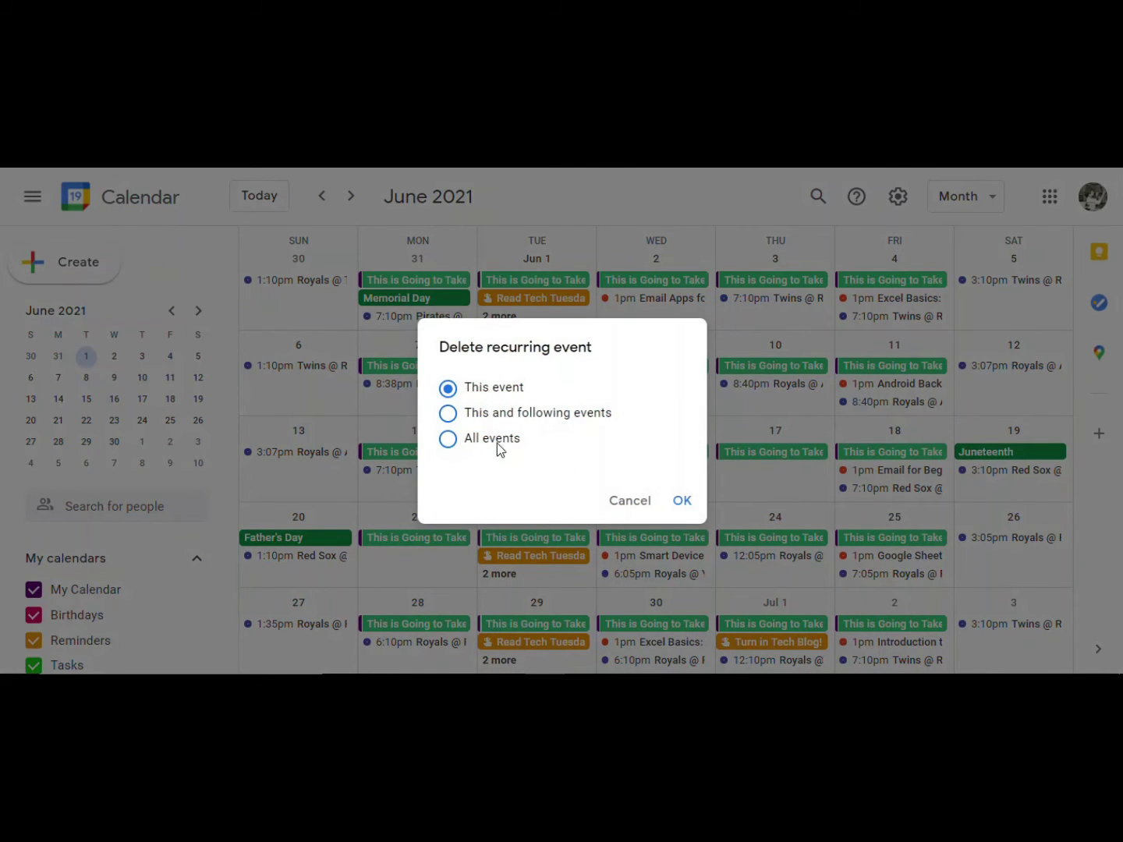
pyautogui.click(449, 440)
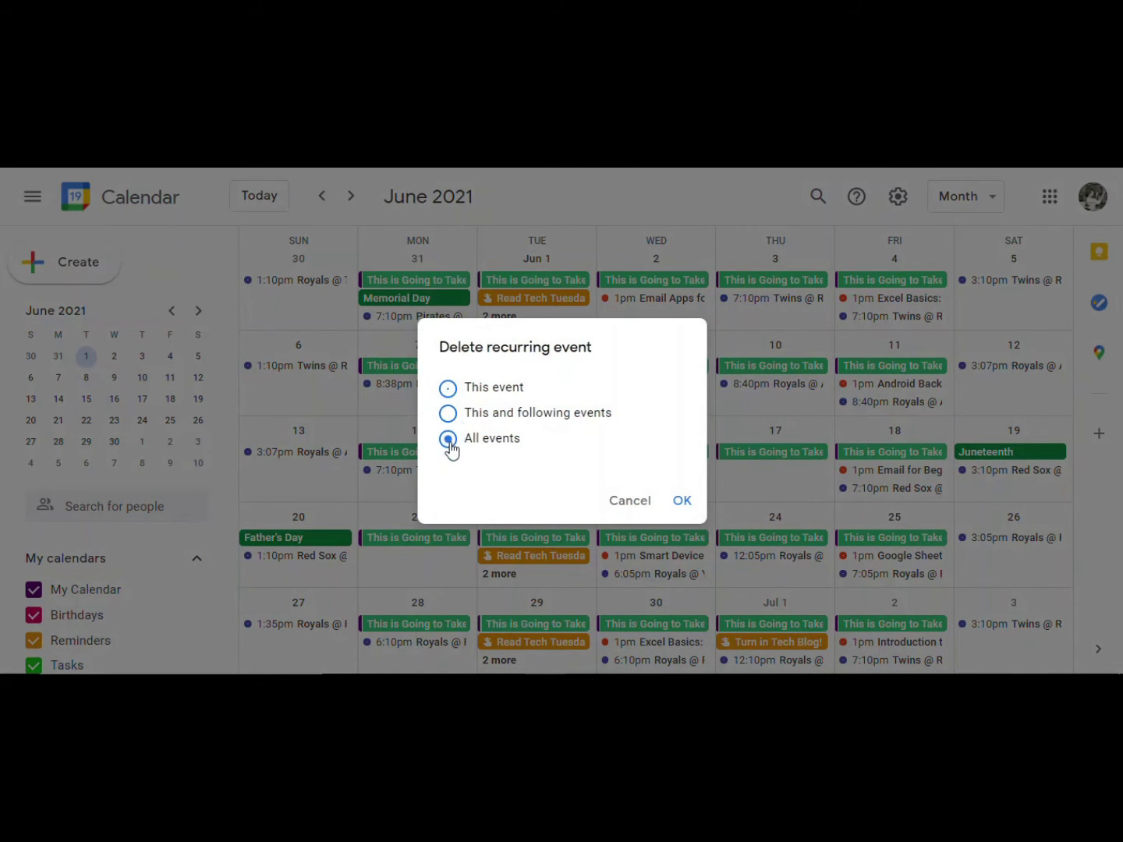
pyautogui.click(680, 505)
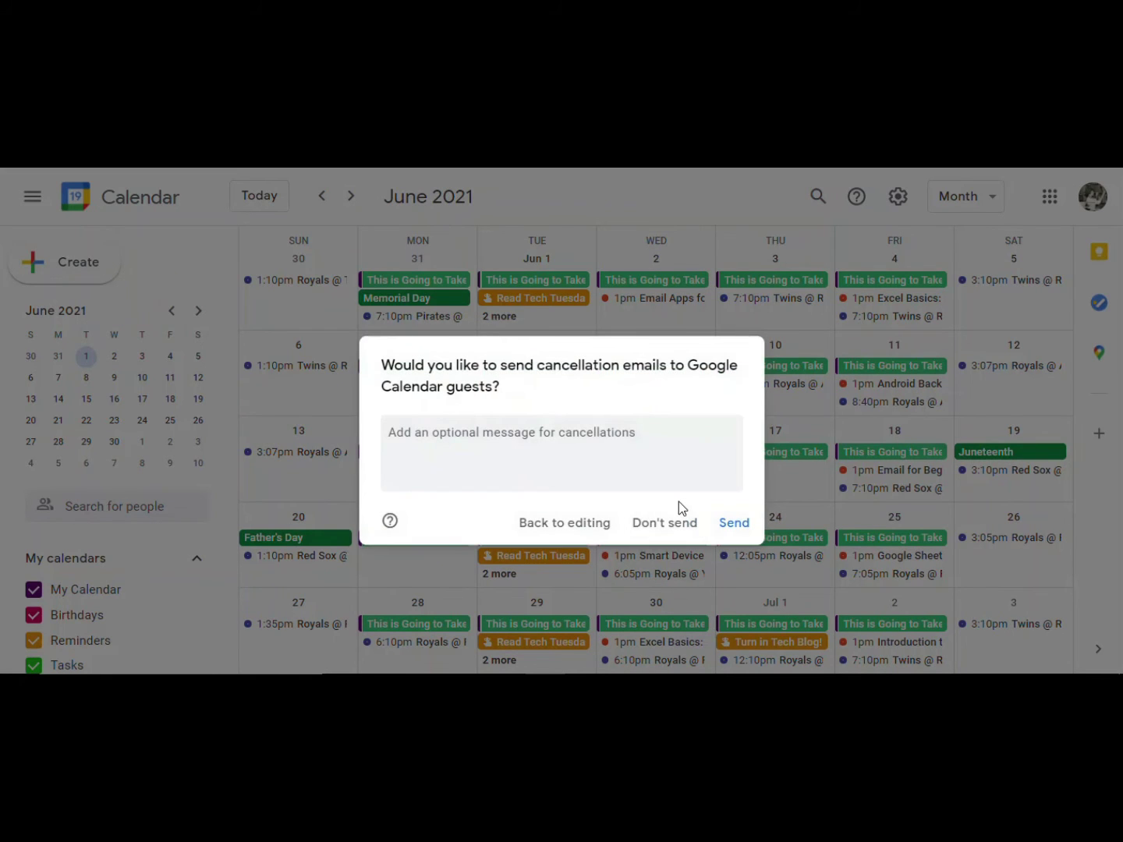
# Send the guests cancellation emails with the message "Will send new event details at a later date! Thanks."
pyautogui.click(435, 448)
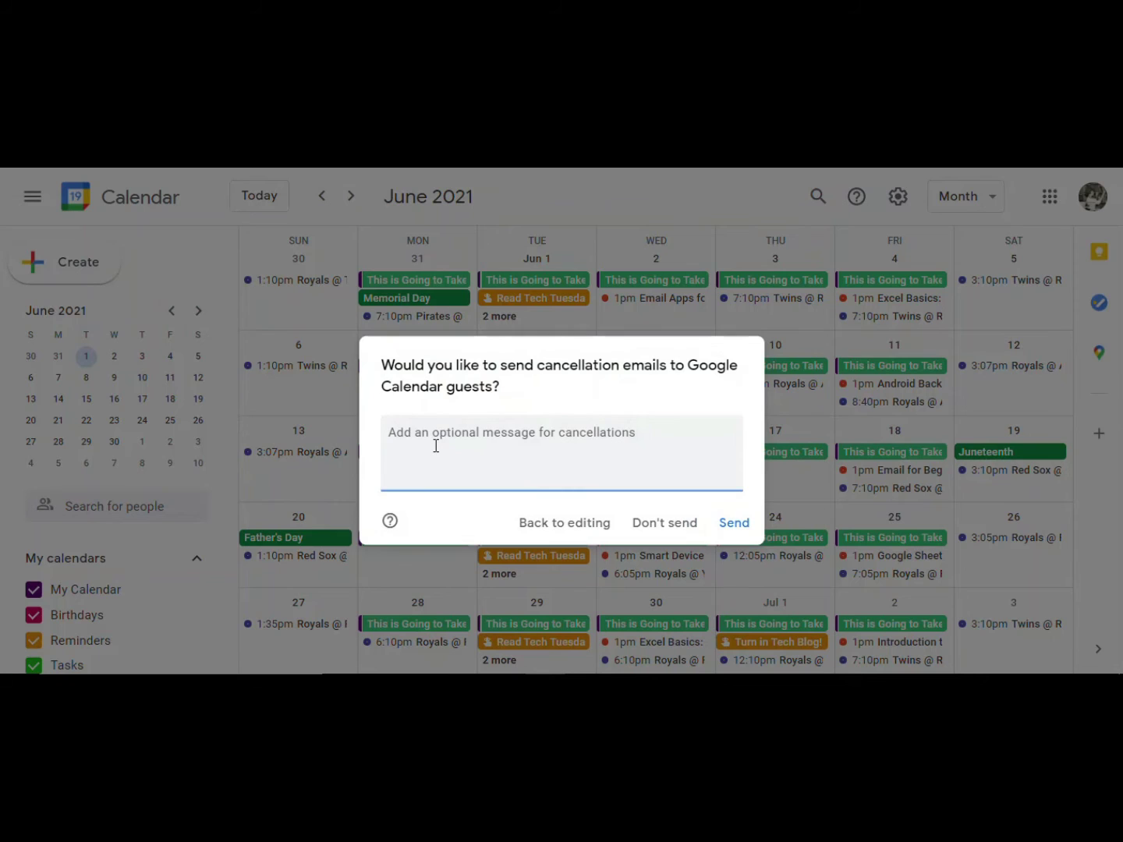
pyautogui.write('Wi')
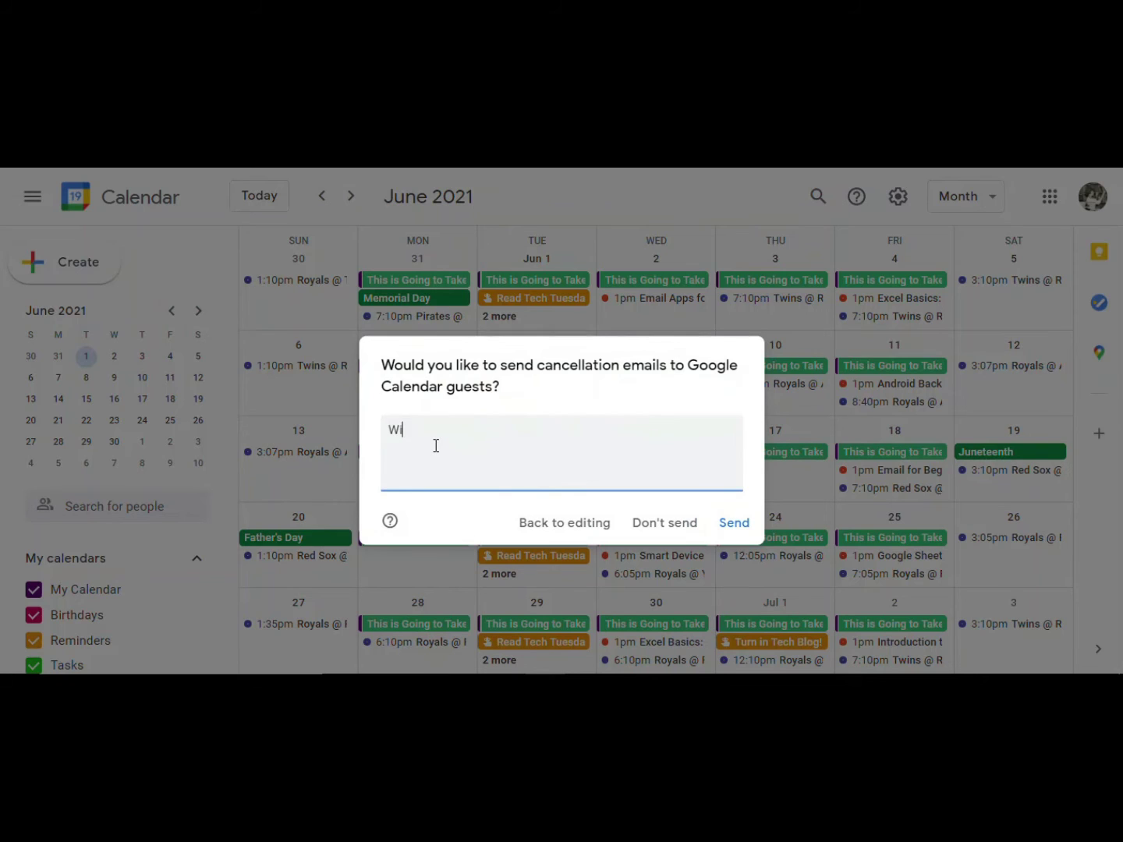
pyautogui.write('ll send new event details at a later')
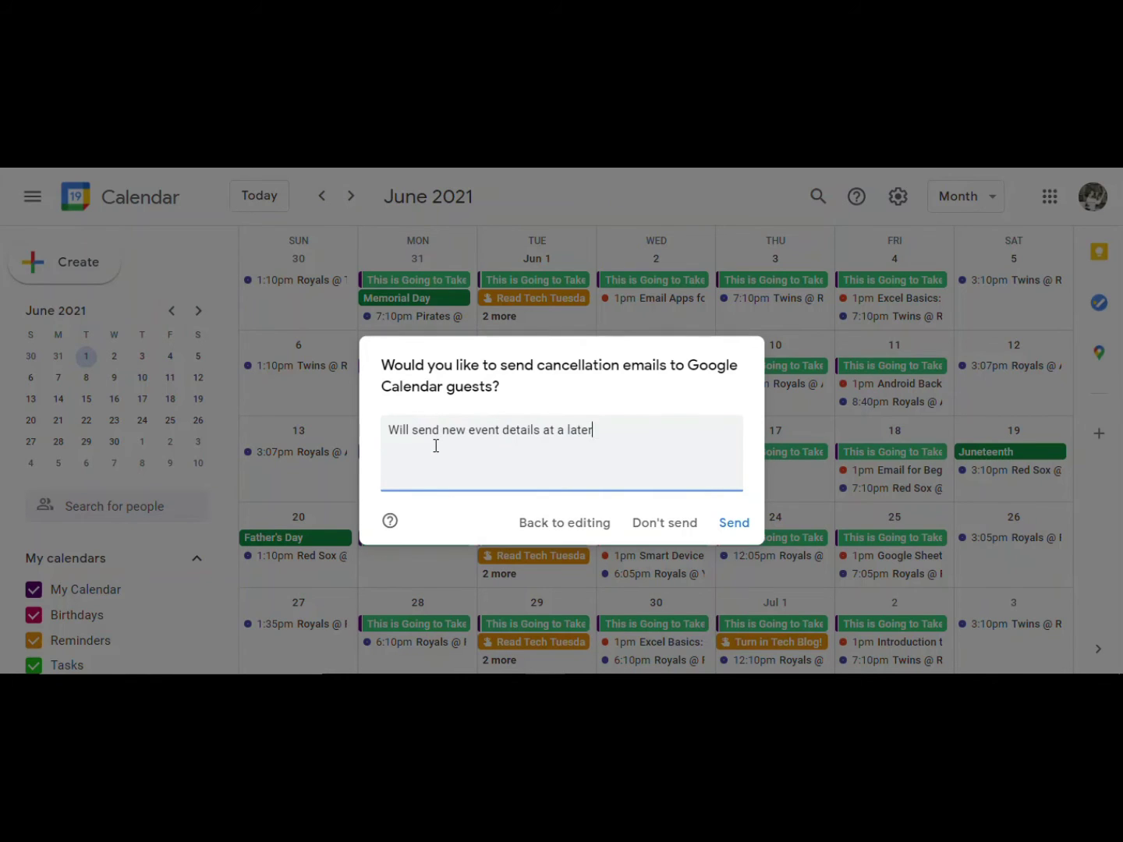
pyautogui.write(' date! Thanks.')
pyautogui.click(733, 523)
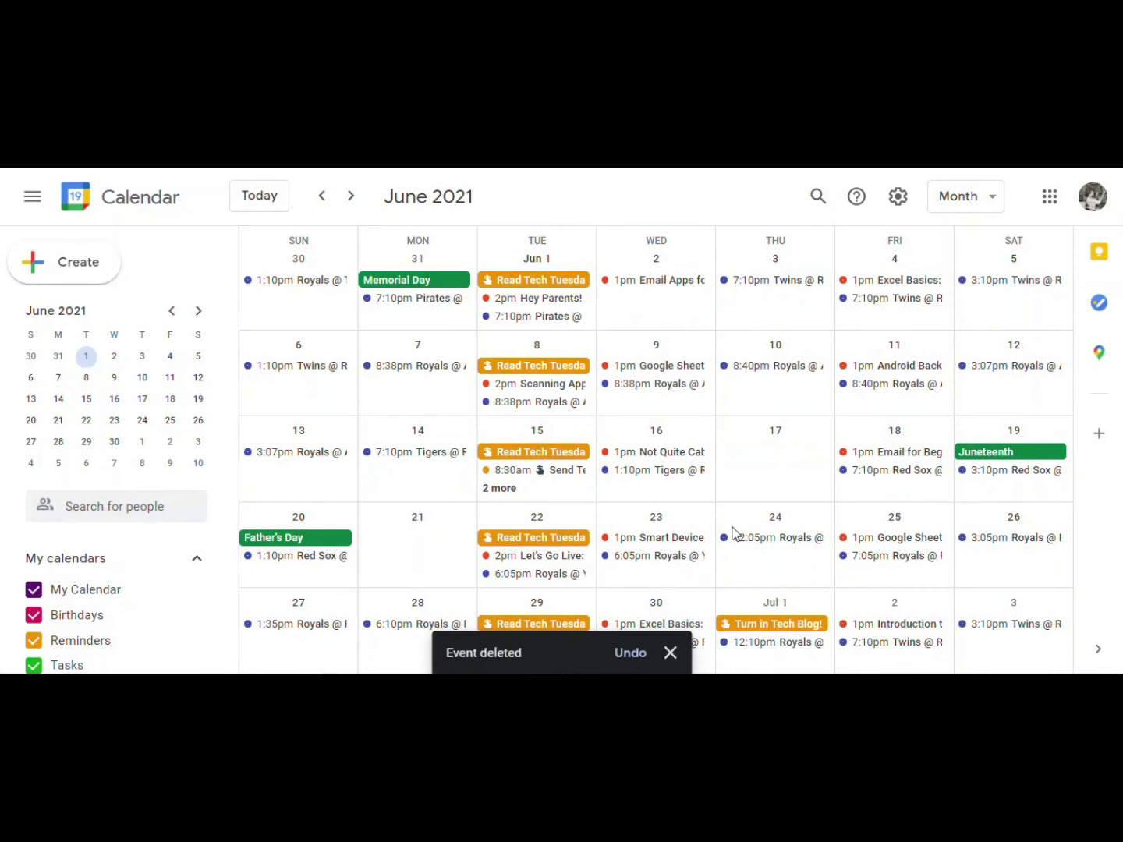
# Start a new all-day task on June 21 titled "Collect Recycle"
pyautogui.click(403, 552)
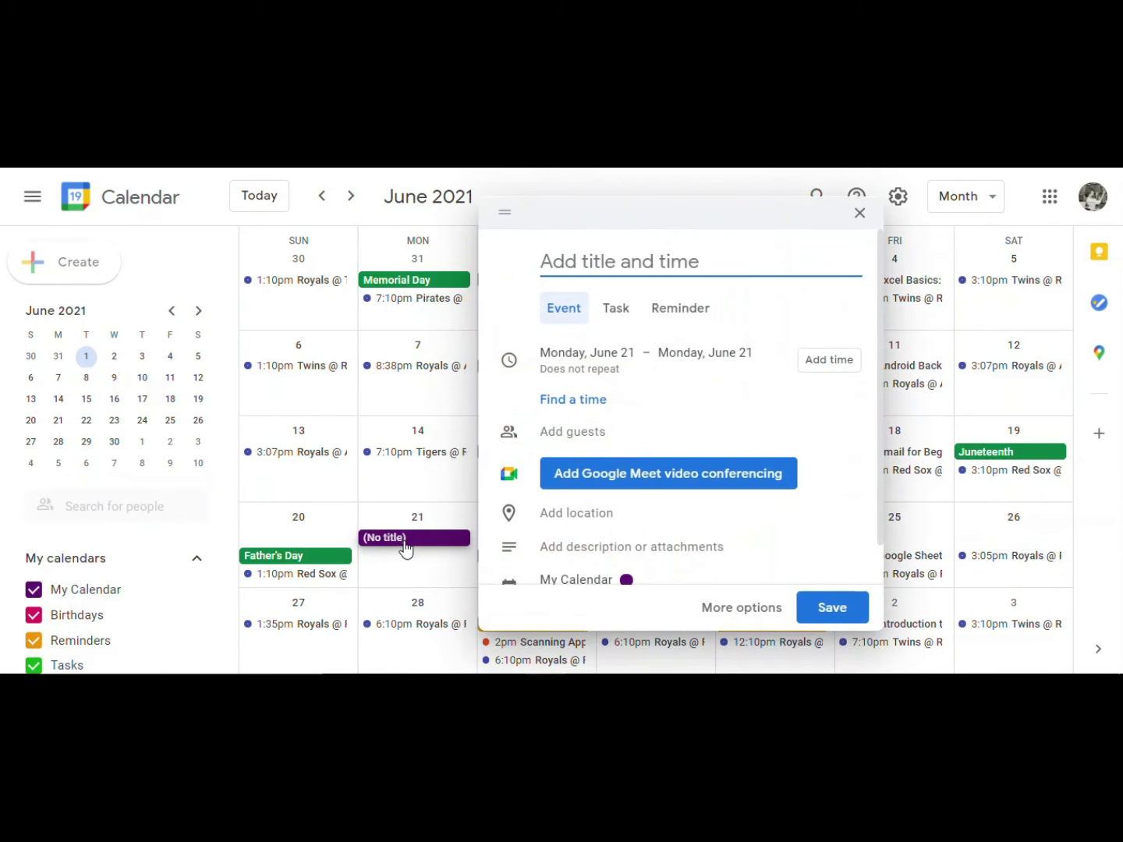
pyautogui.click(626, 315)
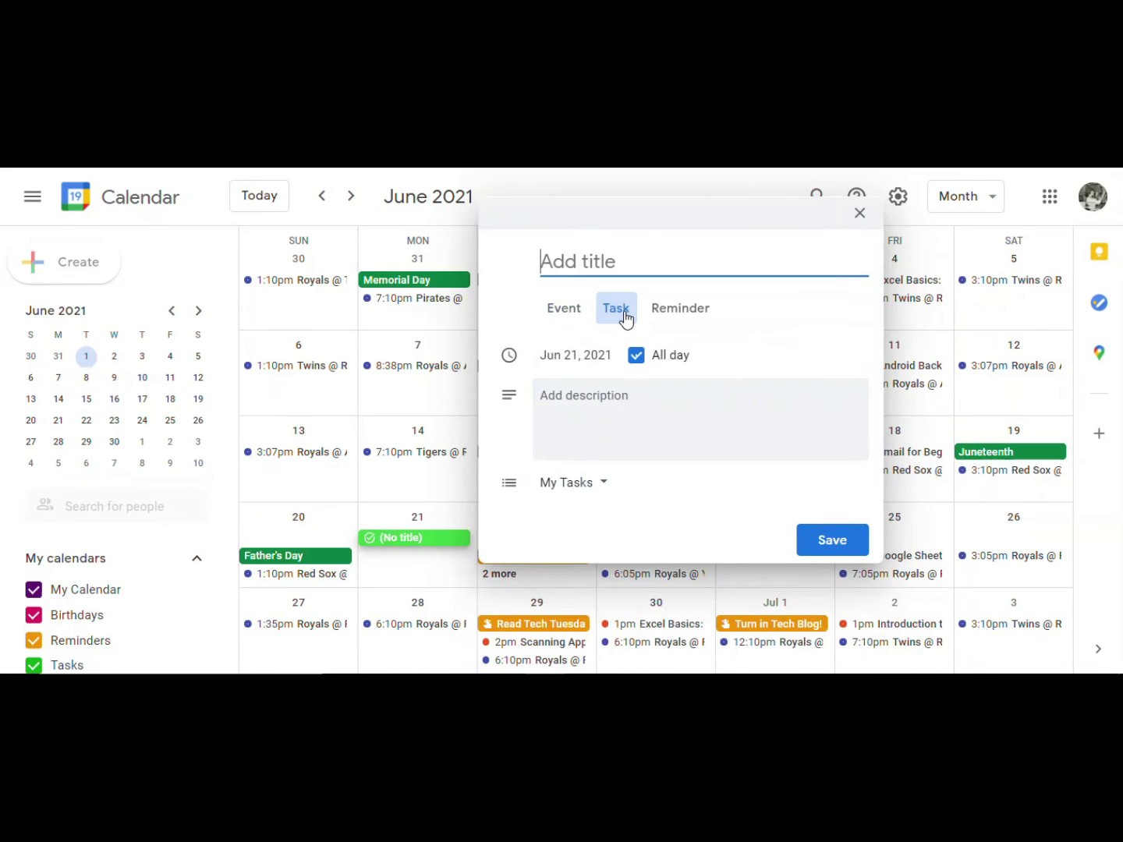
pyautogui.click(573, 265)
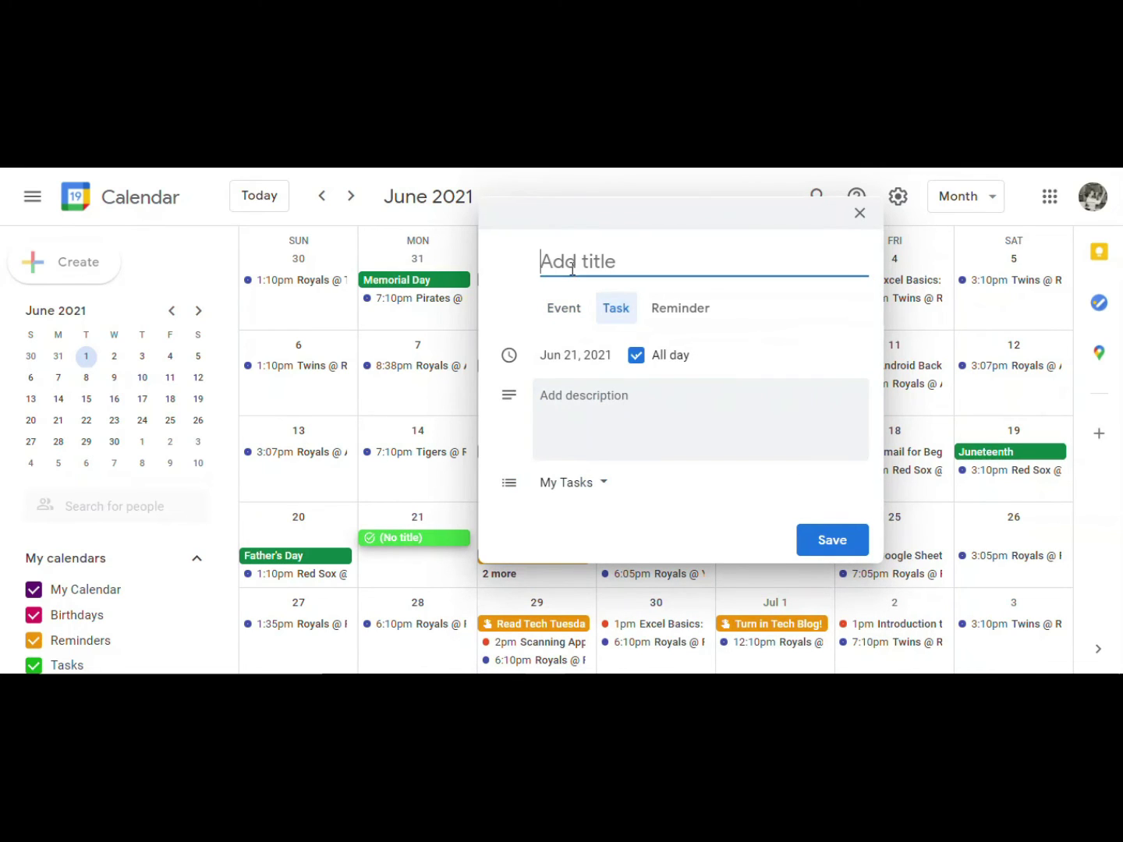
pyautogui.write('Collect ')
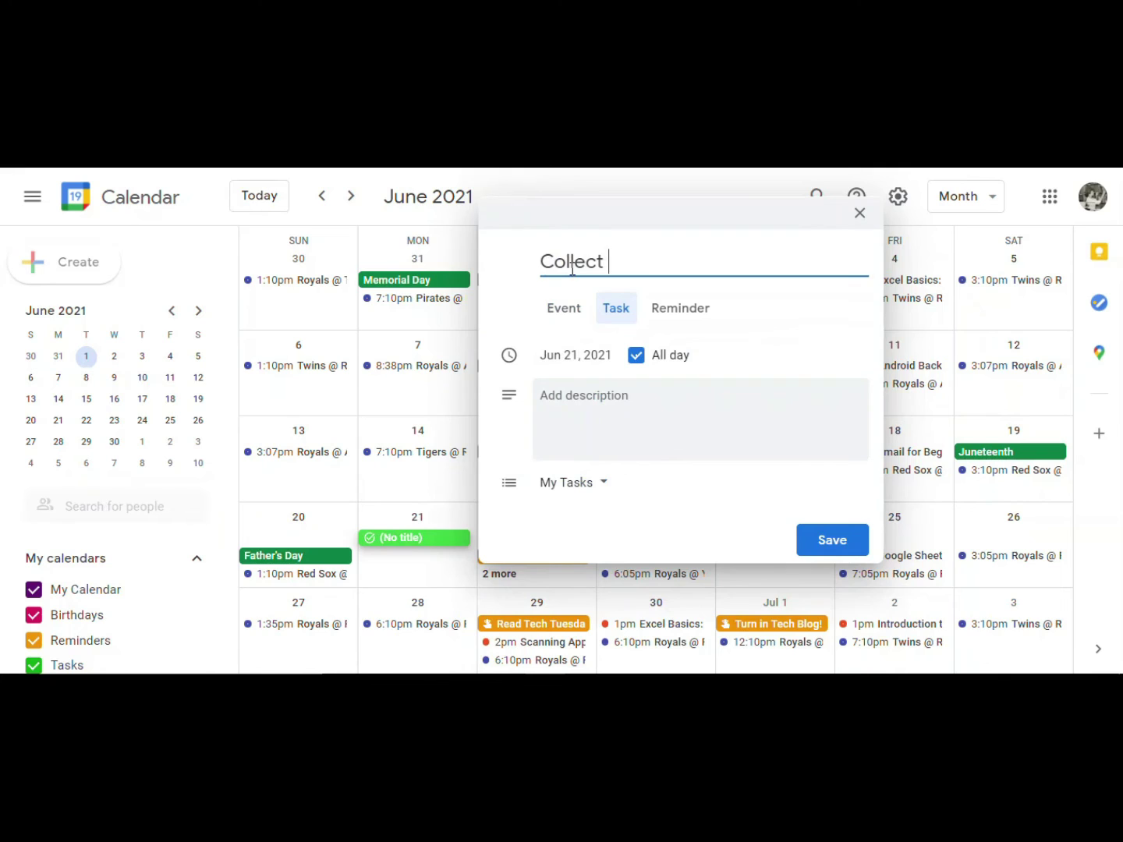
pyautogui.write('Recycle')
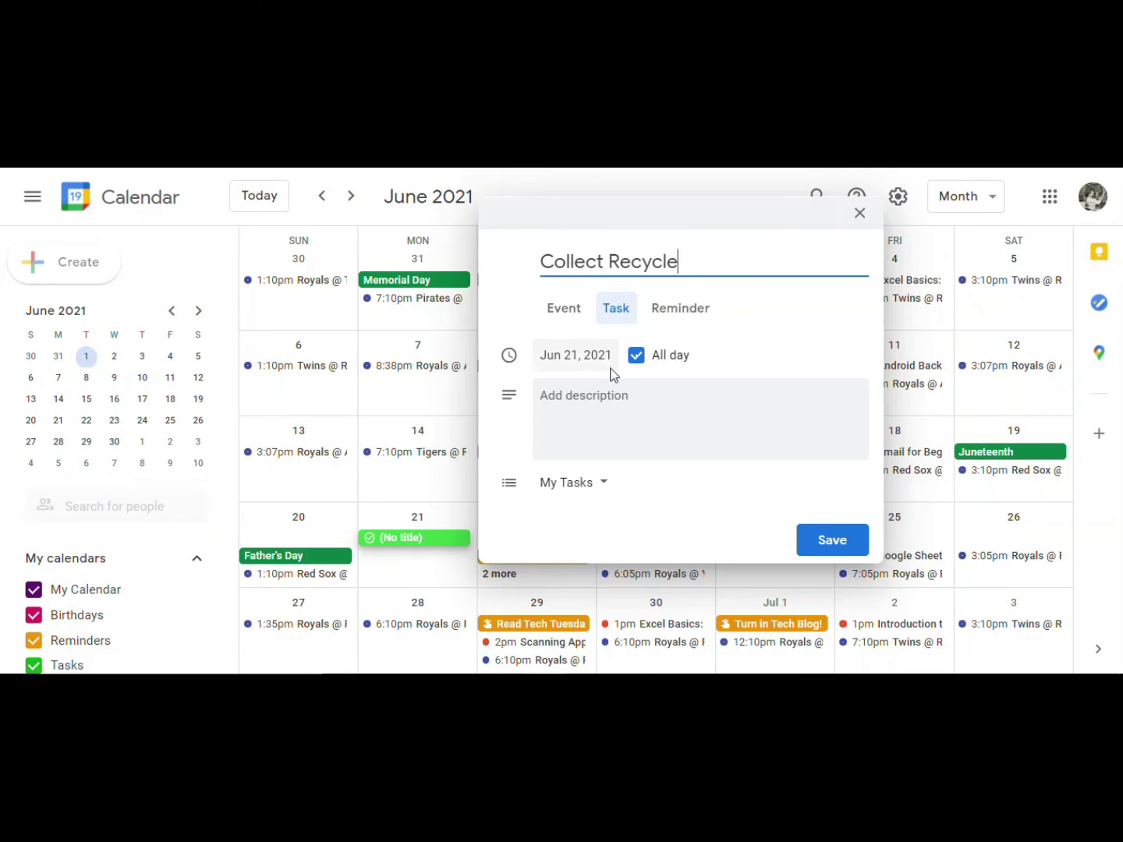
# Add a description reminding not to forget the recycle from a named person's house, keep the My Tasks list, and save the task
pyautogui.click(615, 412)
pyautogui.write('Don')
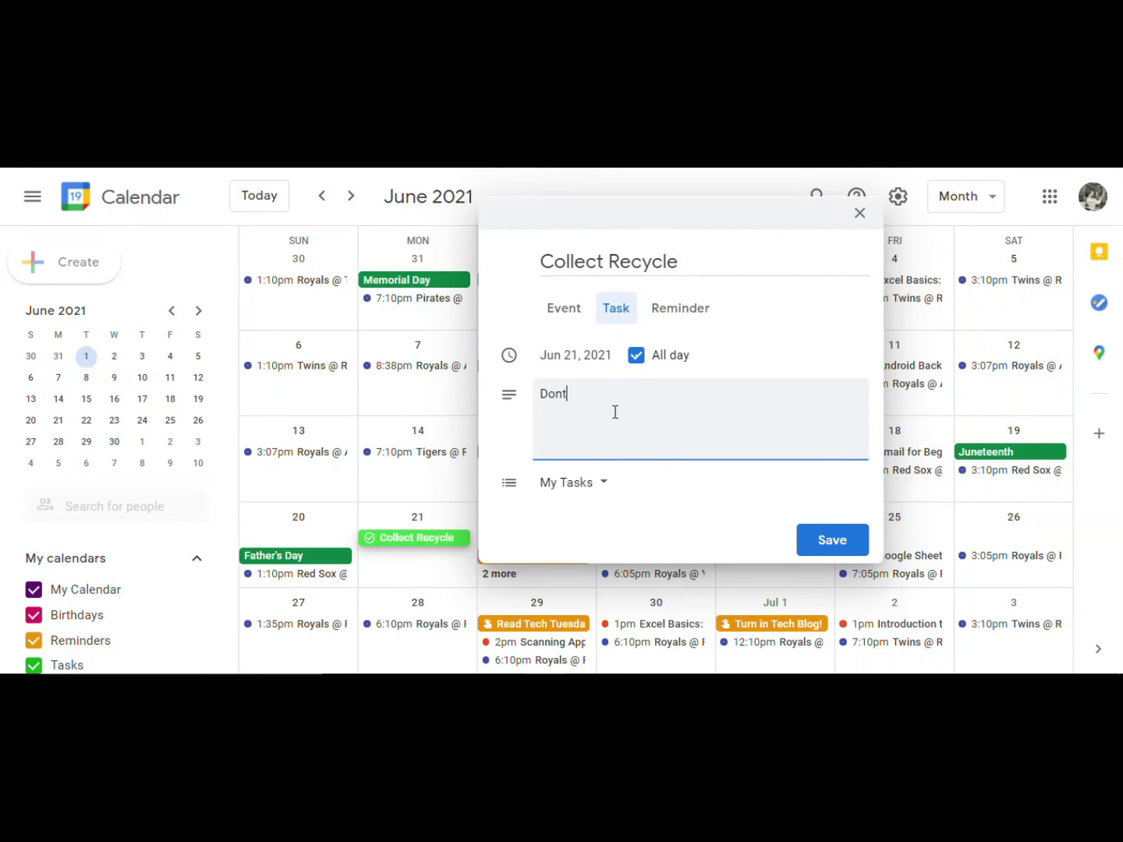
pyautogui.write("'t forget the r")
pyautogui.press('BackSpace')
pyautogui.write('recycle from Mr.')
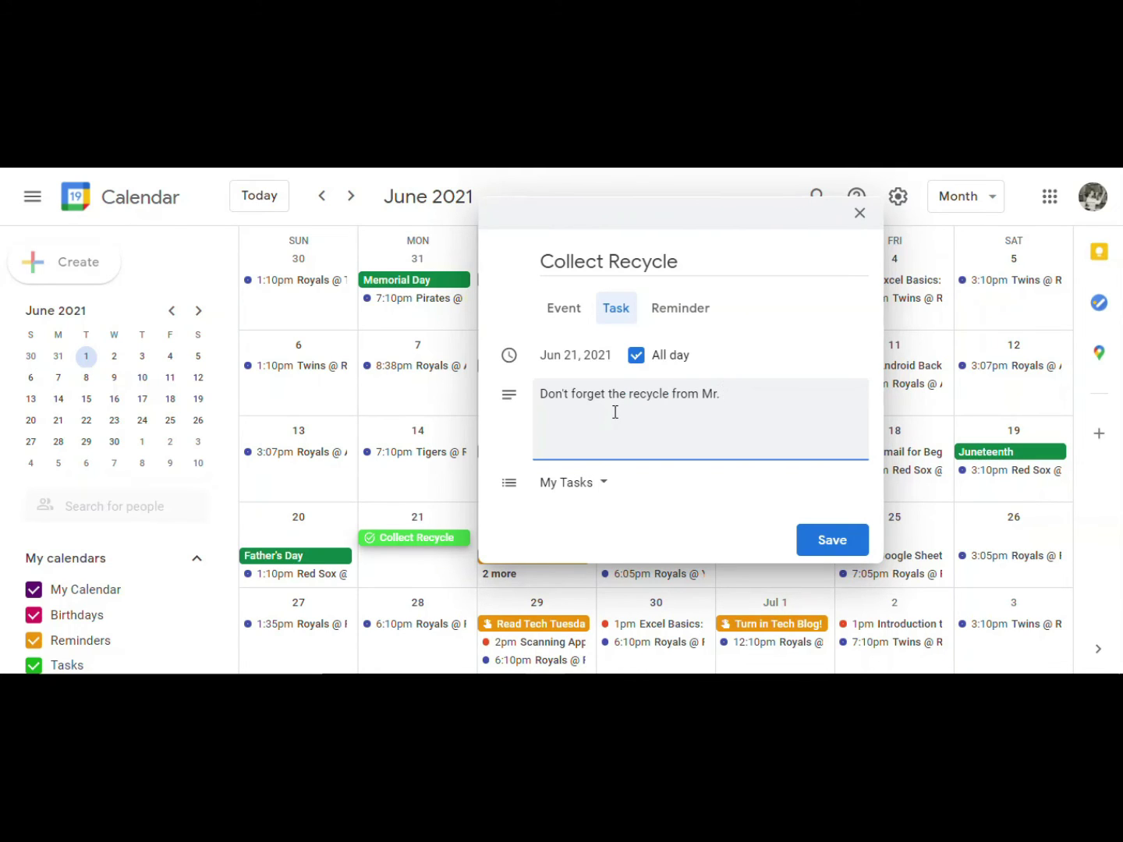
pyautogui.write(" Smith's house!")
pyautogui.click(604, 483)
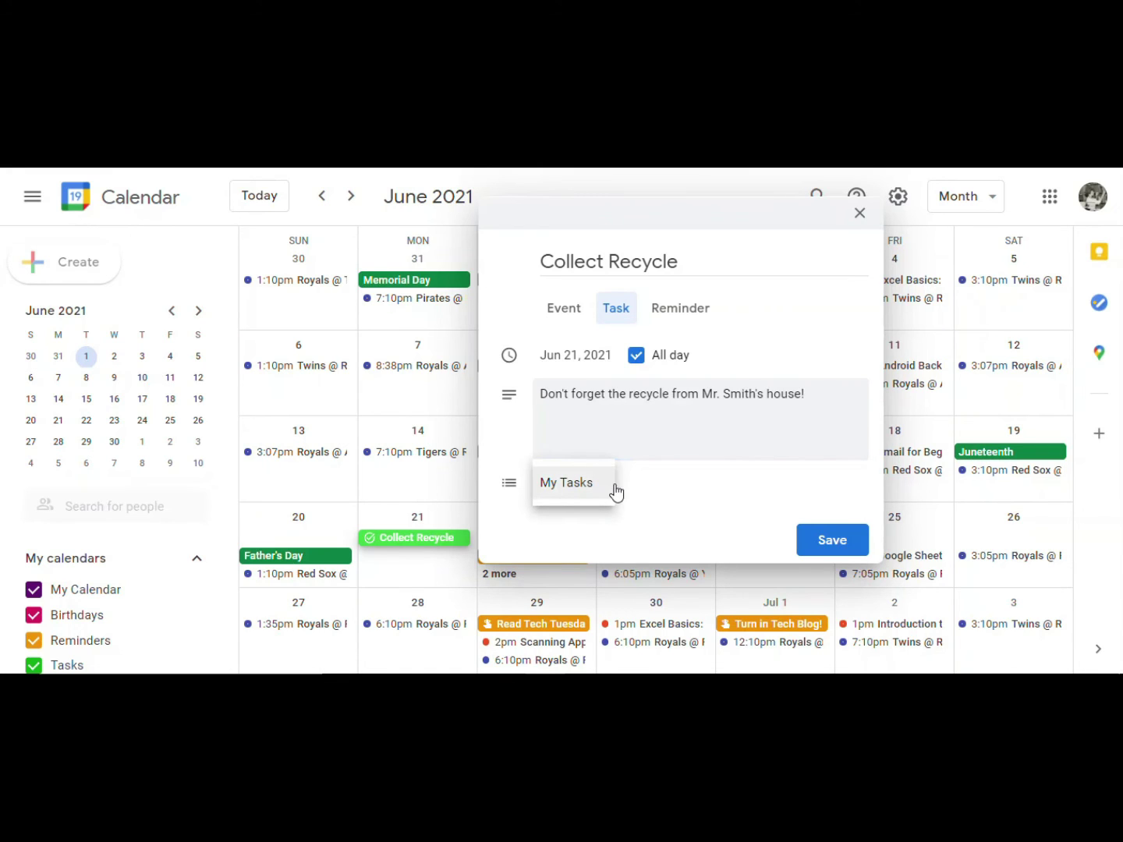
pyautogui.click(613, 491)
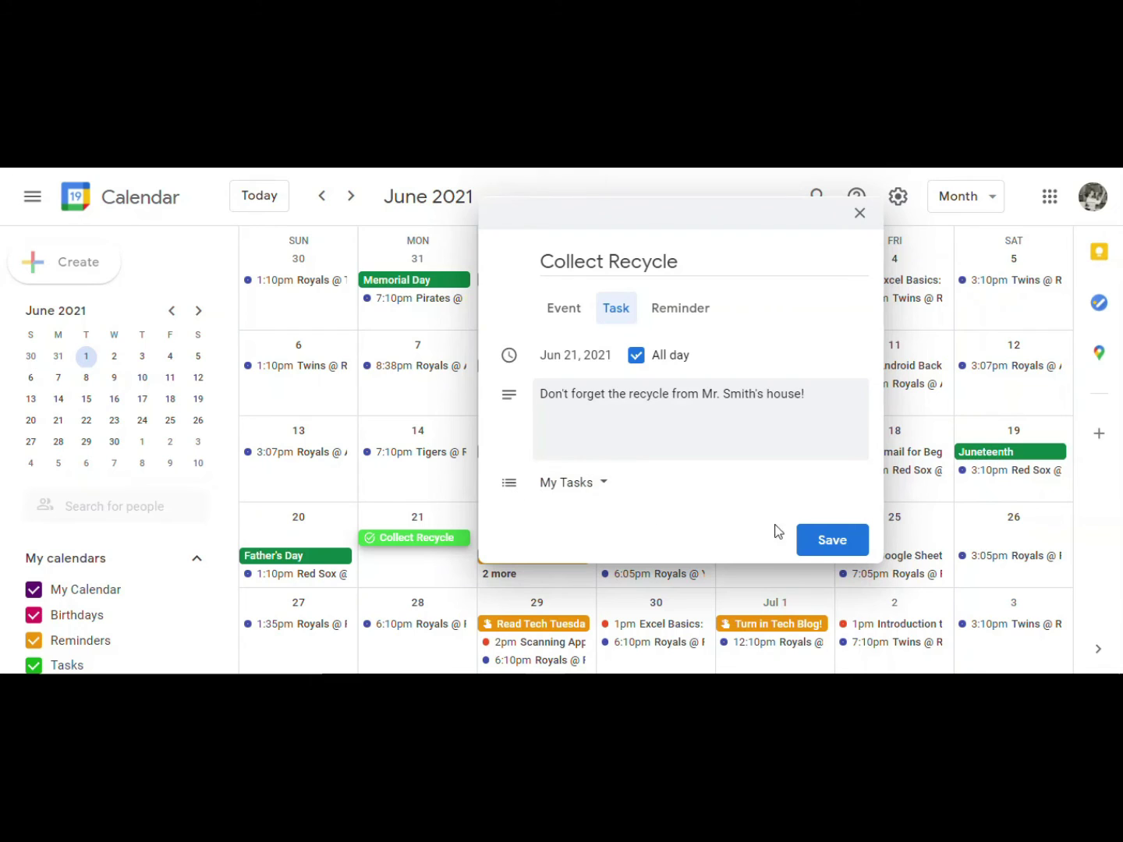
pyautogui.click(842, 550)
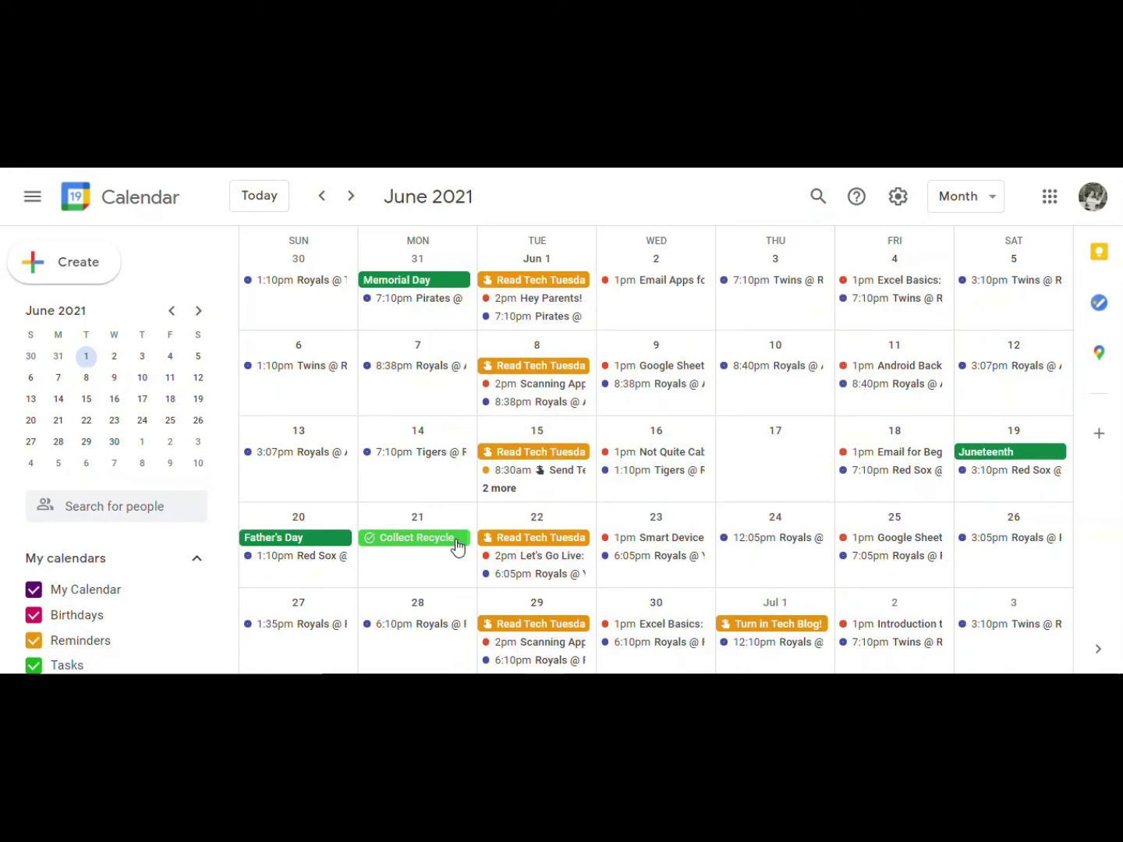
# Move the Collect Recycle task from June 21 to June 17 and on to June 7
pyautogui.moveTo(458, 548); pyautogui.dragTo(739, 470)
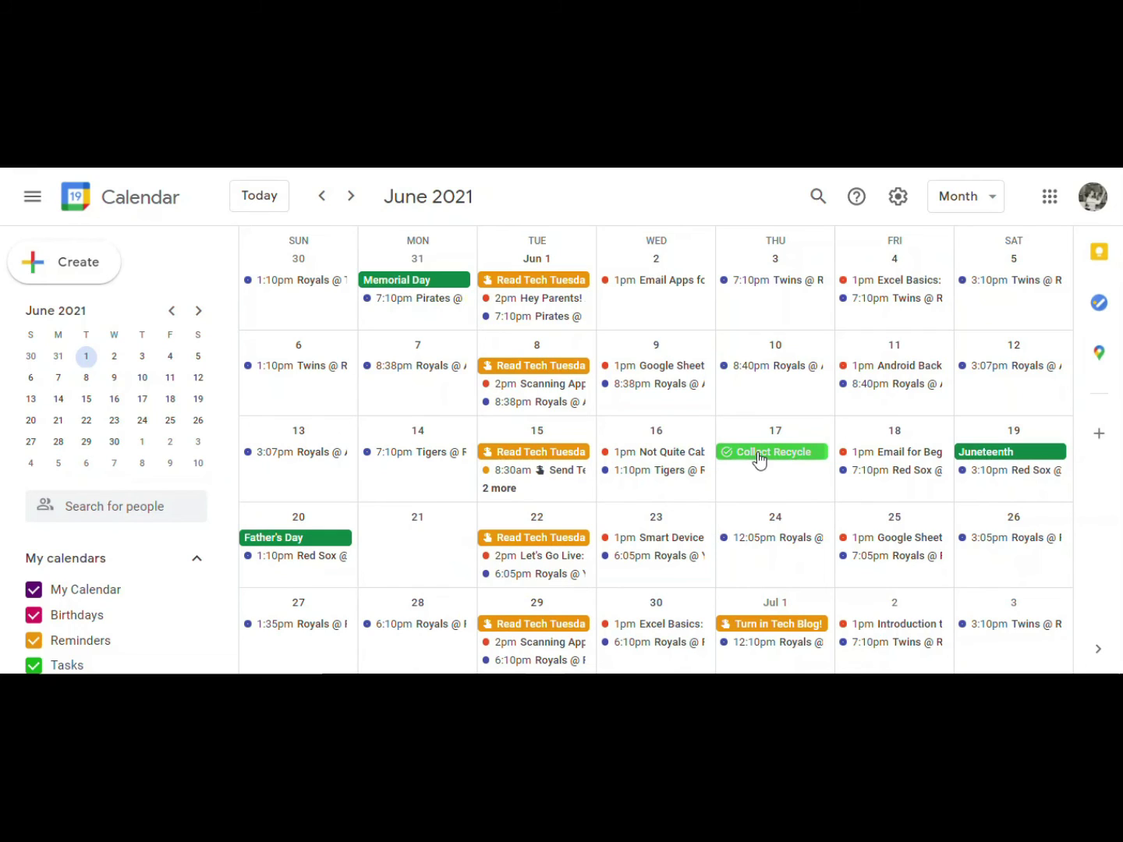
pyautogui.moveTo(759, 460); pyautogui.dragTo(430, 401)
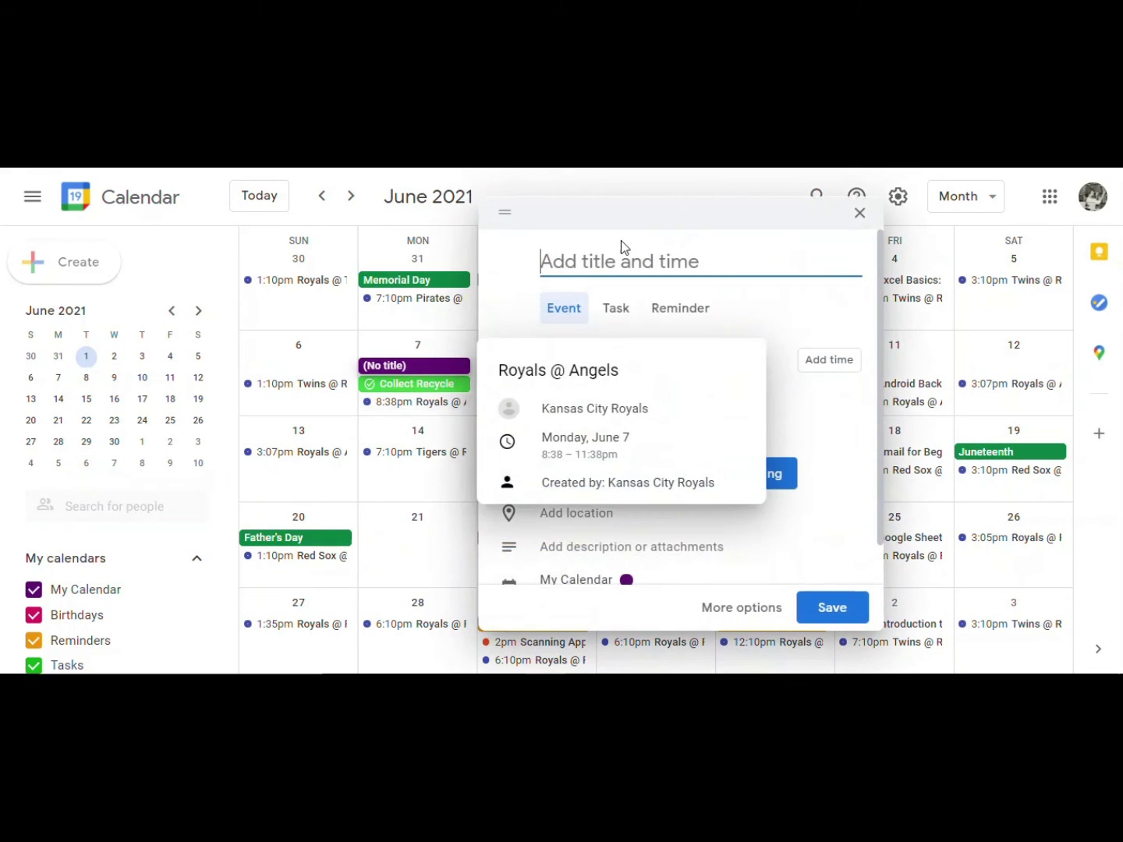
# Create and save a task "Stop by the post office" on June 7 at 3:30pm, and move it to June 17
pyautogui.write('Stop')
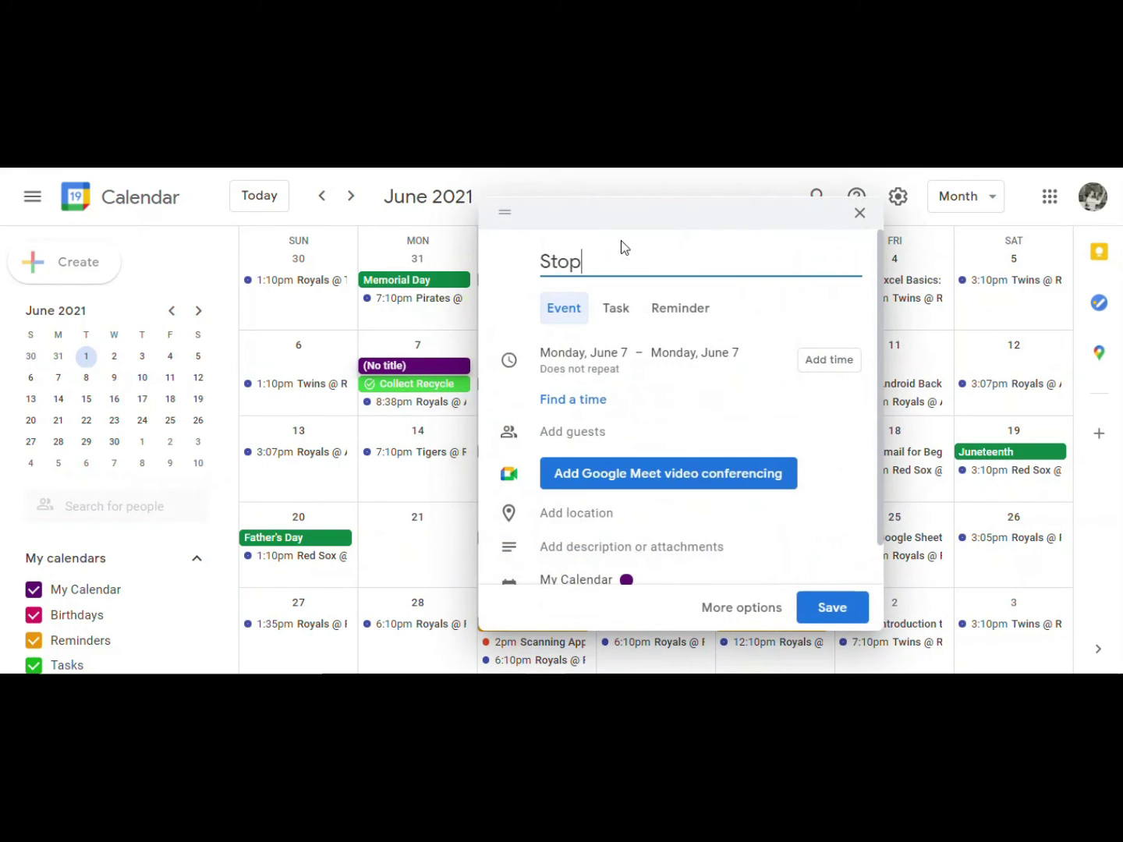
pyautogui.write(' by the post office')
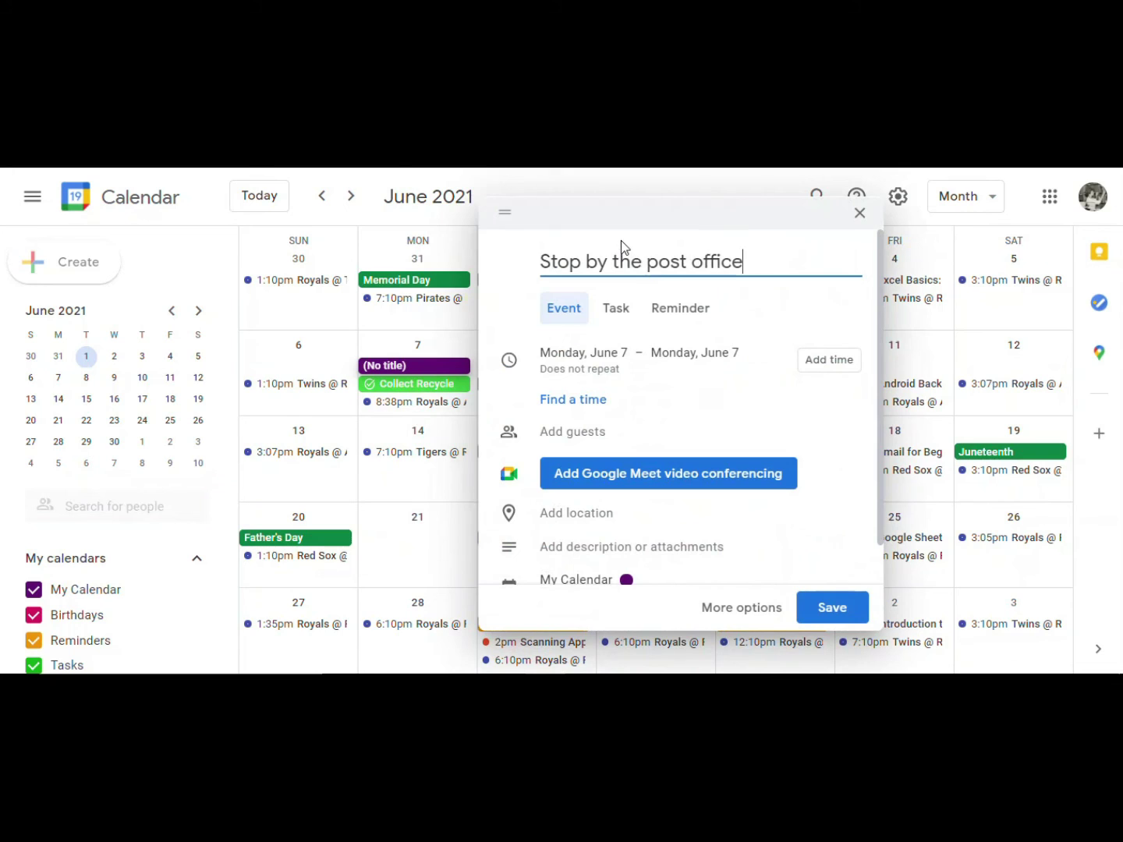
pyautogui.click(616, 309)
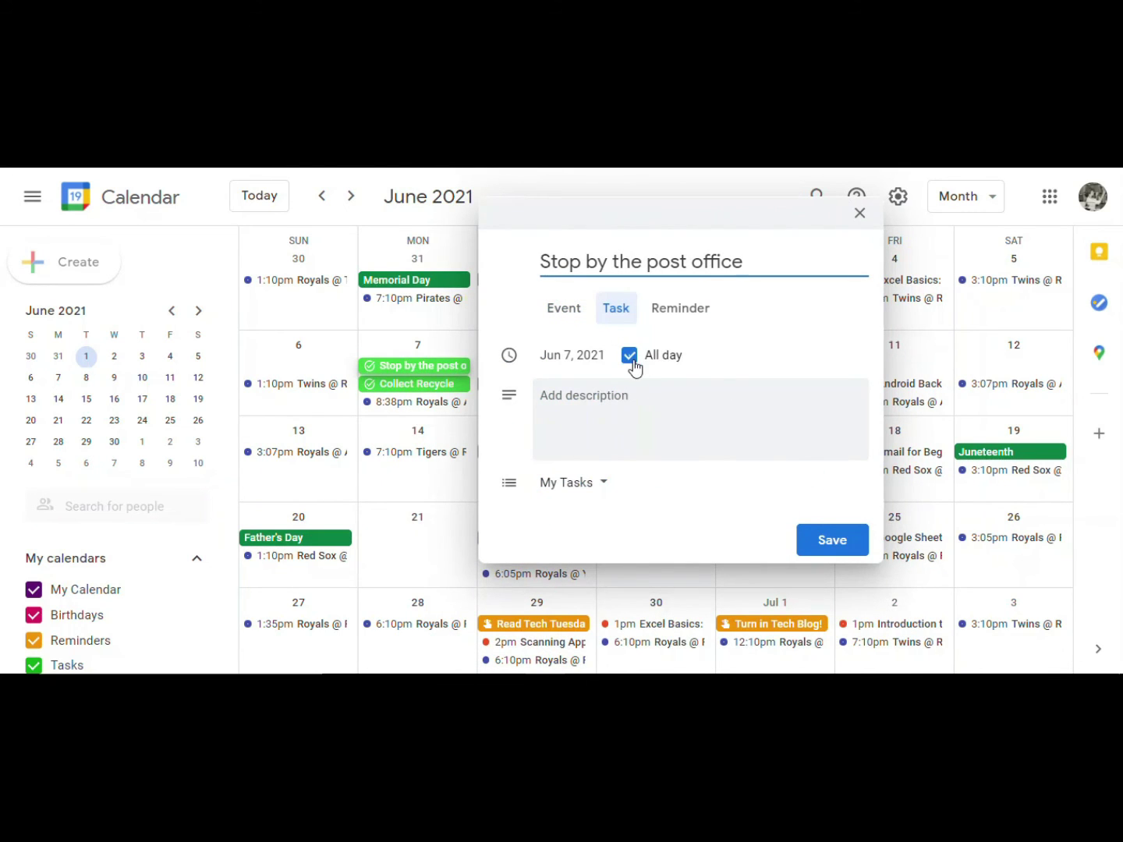
pyautogui.click(629, 356)
pyautogui.click(645, 358)
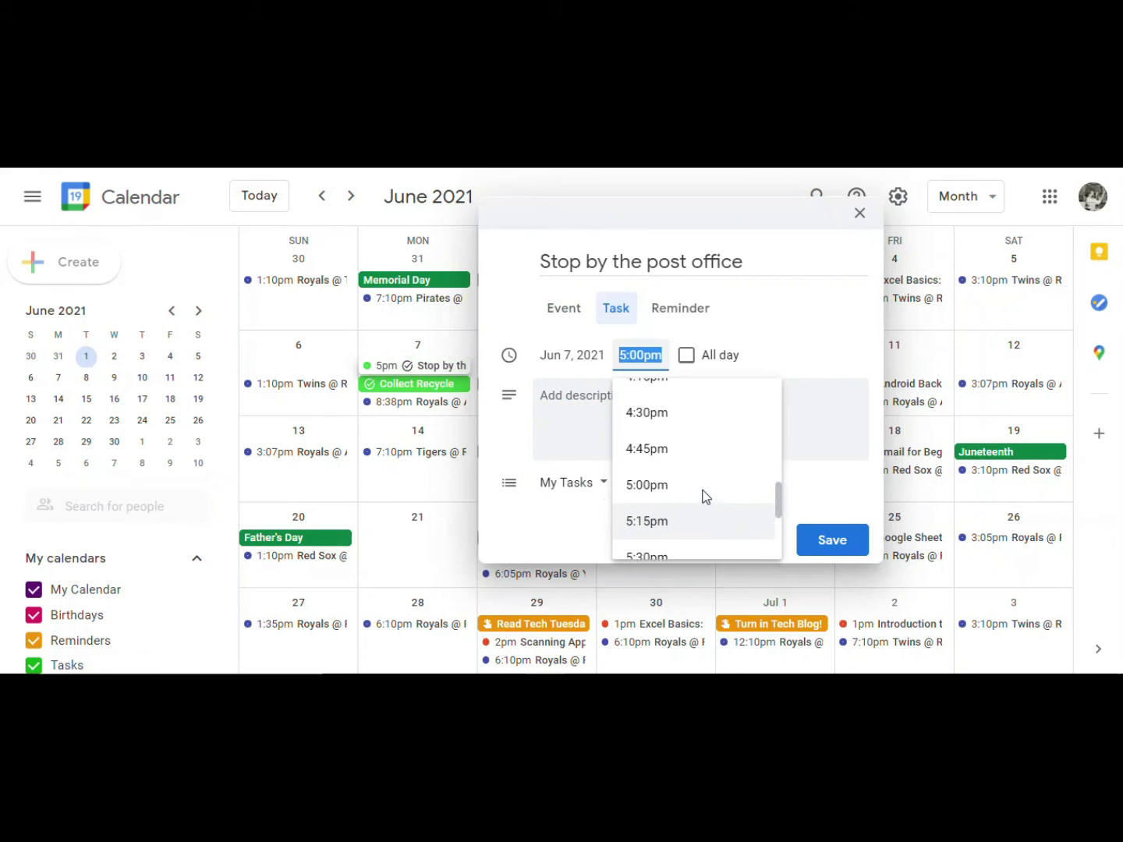
pyautogui.scroll(3, 702, 494)
pyautogui.click(672, 441)
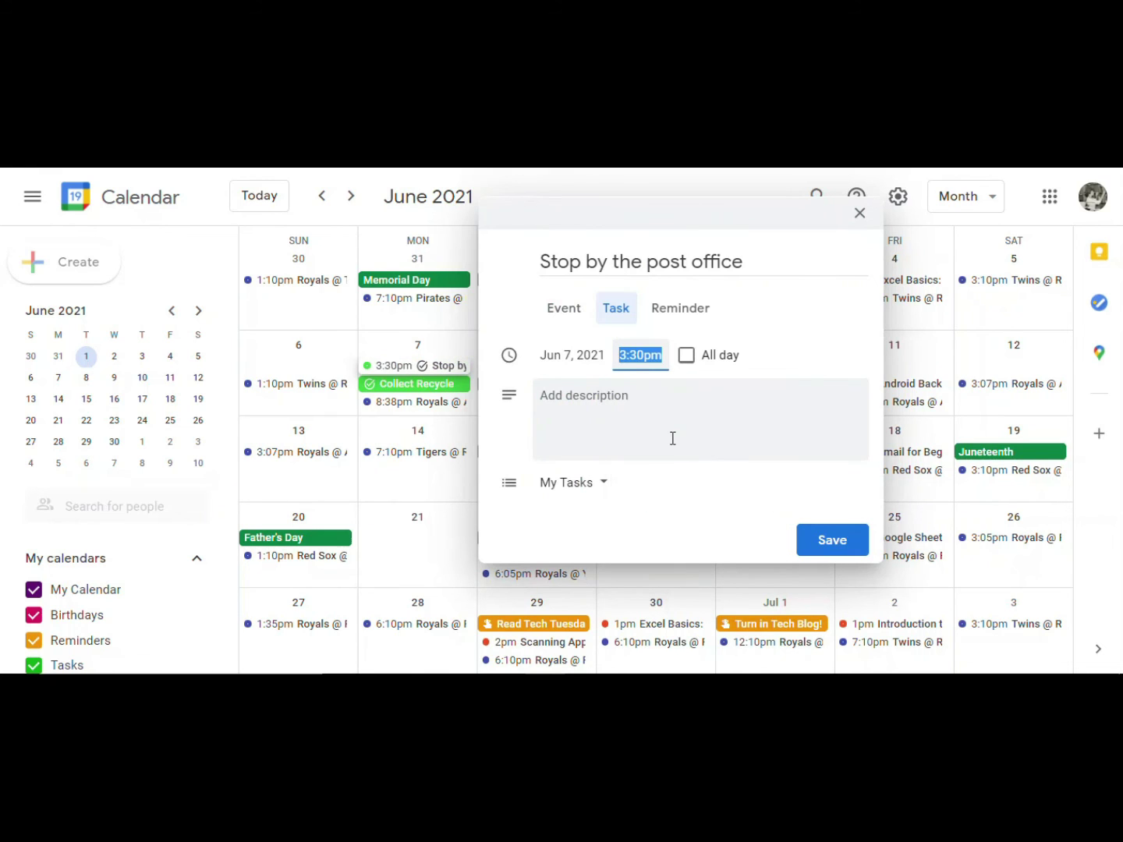
pyautogui.click(838, 548)
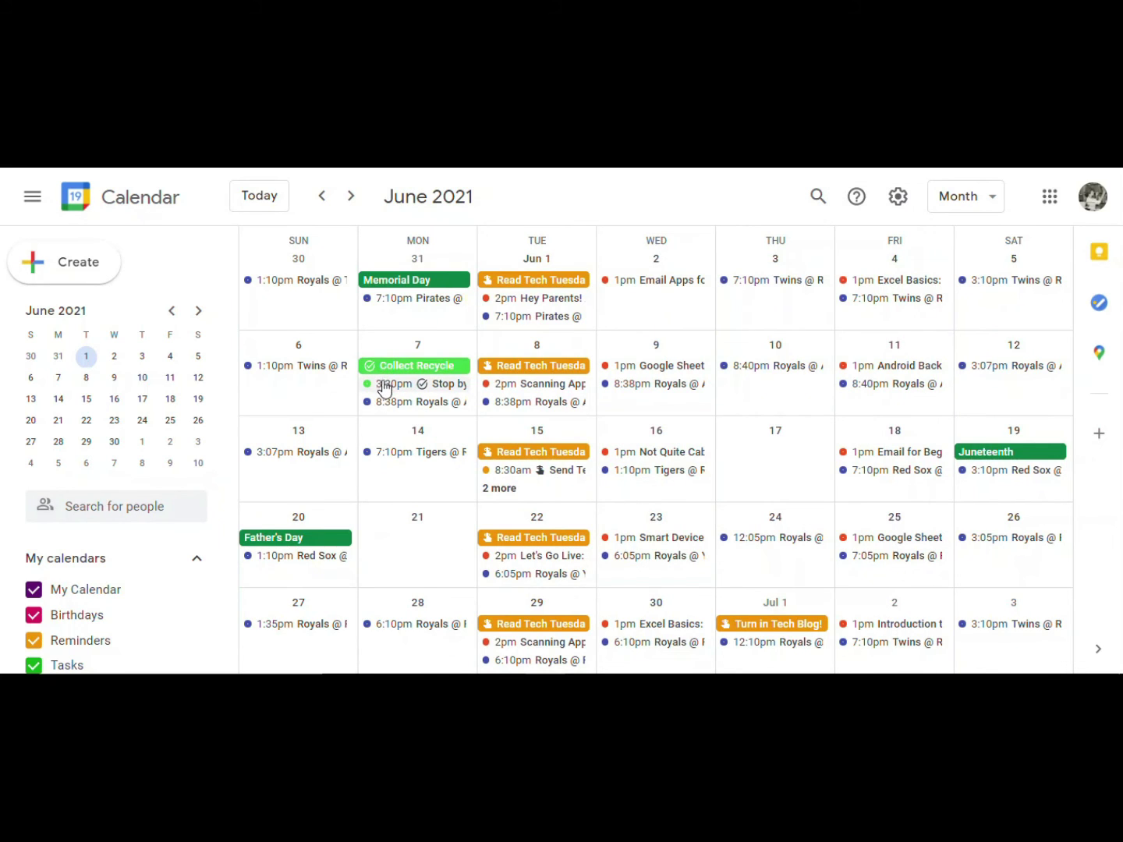
pyautogui.moveTo(388, 384); pyautogui.dragTo(757, 454)
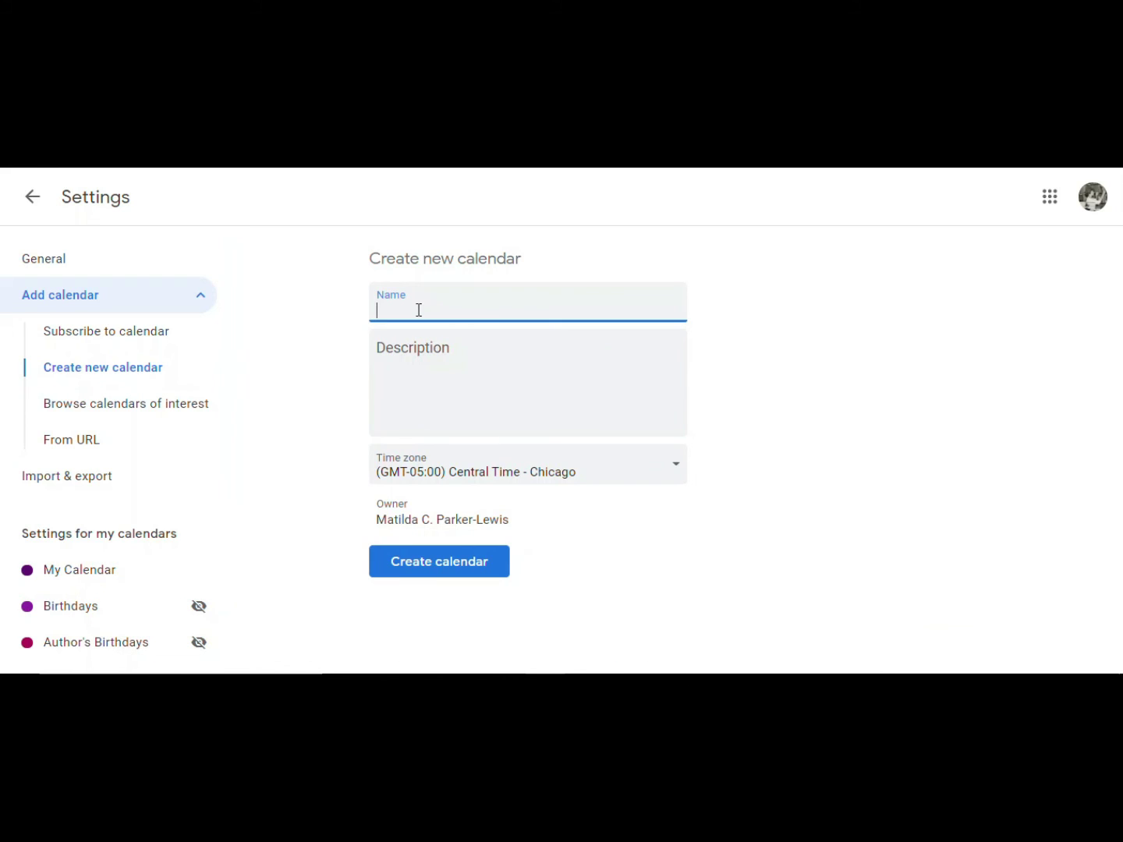
# Create a new calendar named "Childcare Calendar"
pyautogui.write('Childcare Calendar')
pyautogui.click(491, 572)
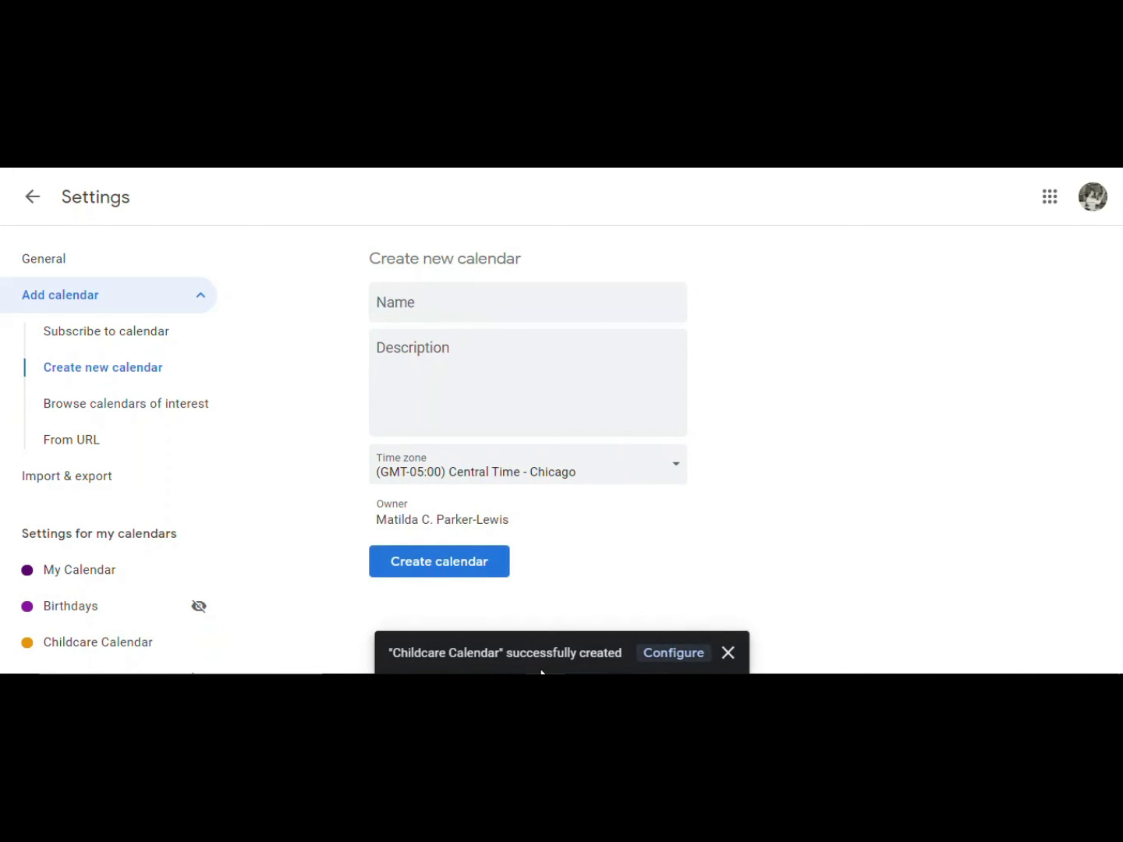
# Open the Childcare Calendar's settings and review its invitation, access, sharing, notification, integration and removal options
pyautogui.click(672, 657)
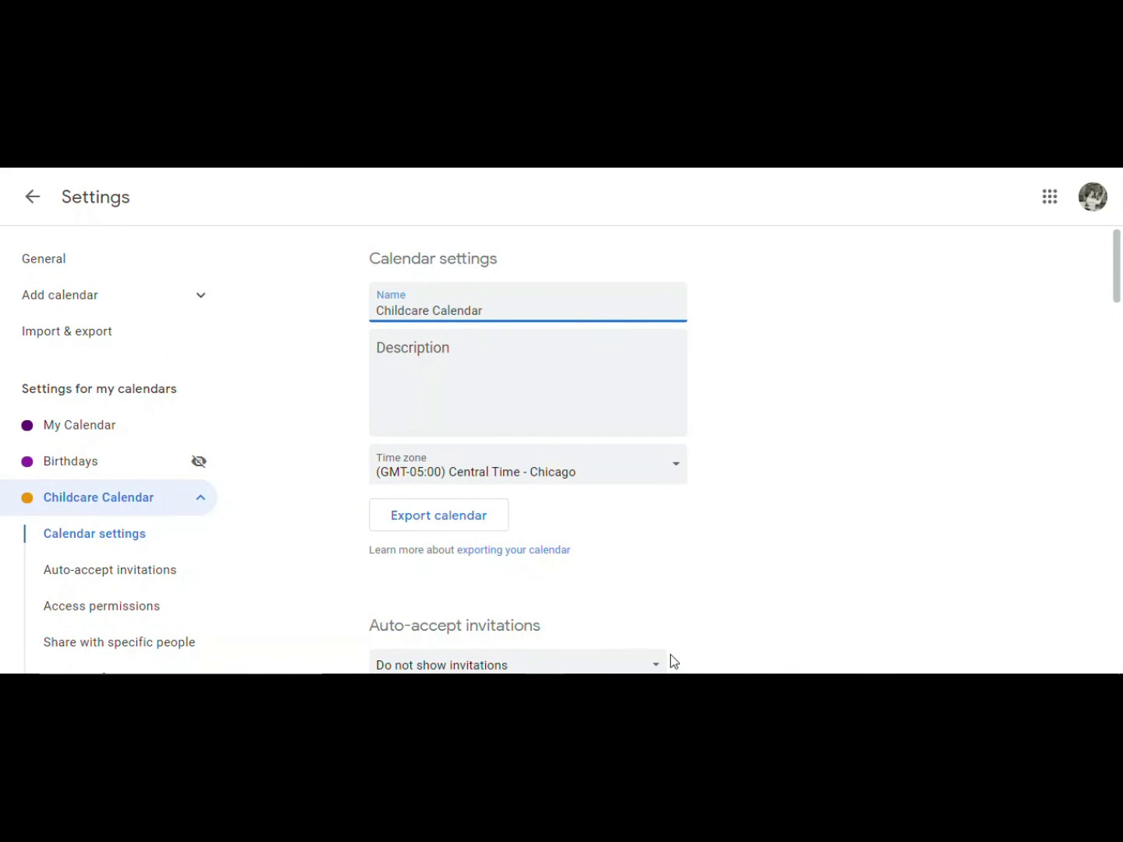
pyautogui.scroll(-1, 286, 550)
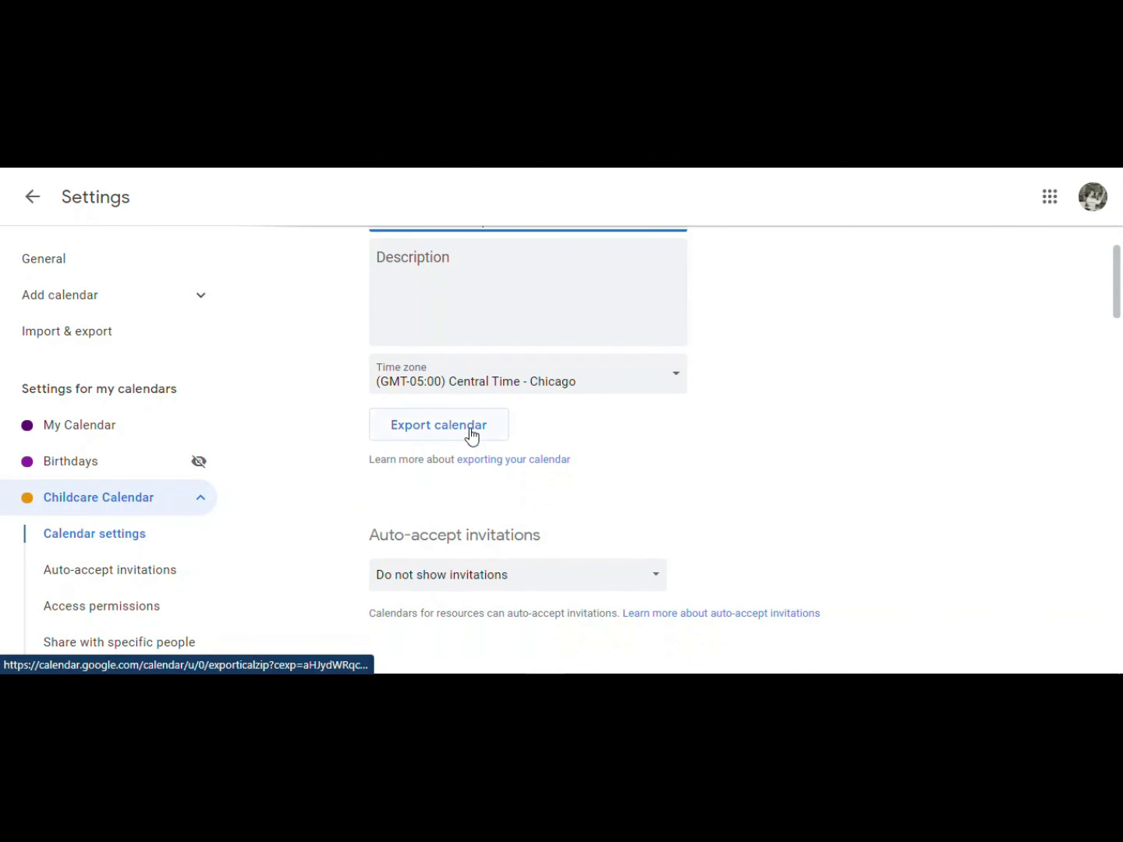
pyautogui.scroll(-2, 694, 480)
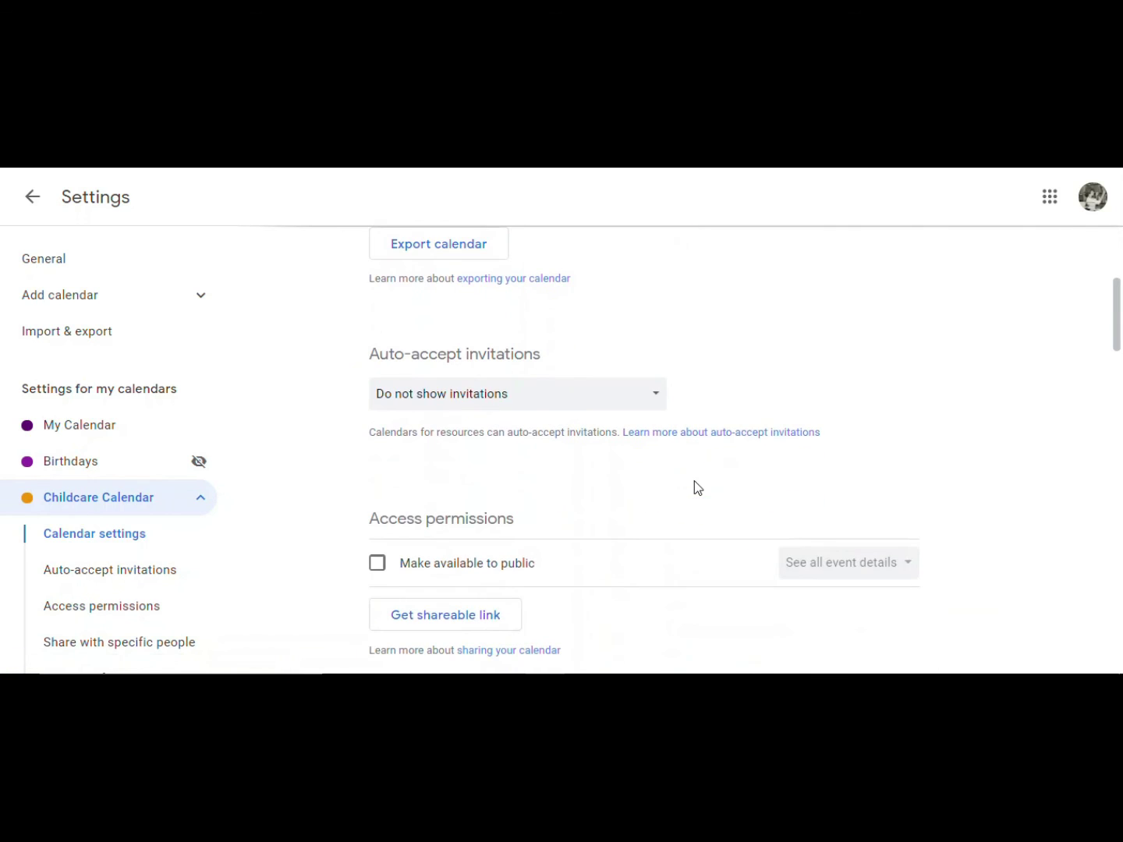
pyautogui.scroll(-1, 694, 482)
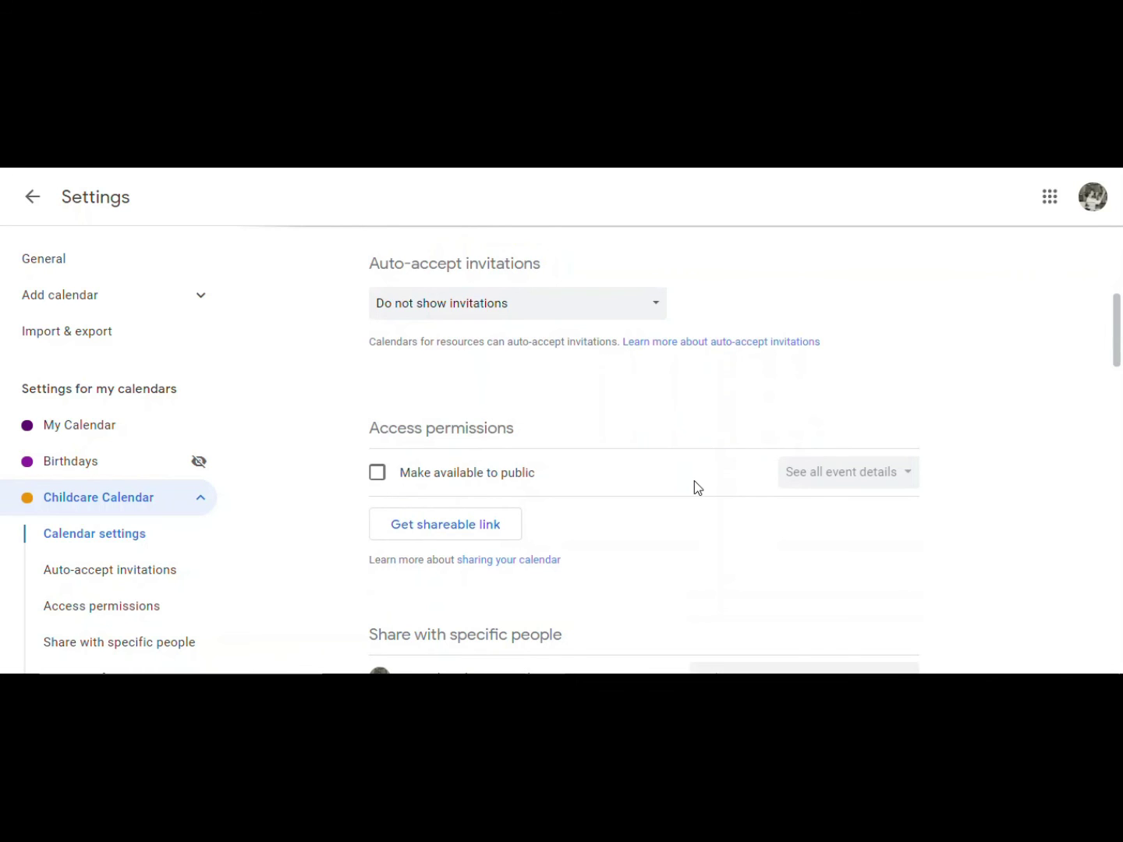
pyautogui.scroll(-2, 694, 481)
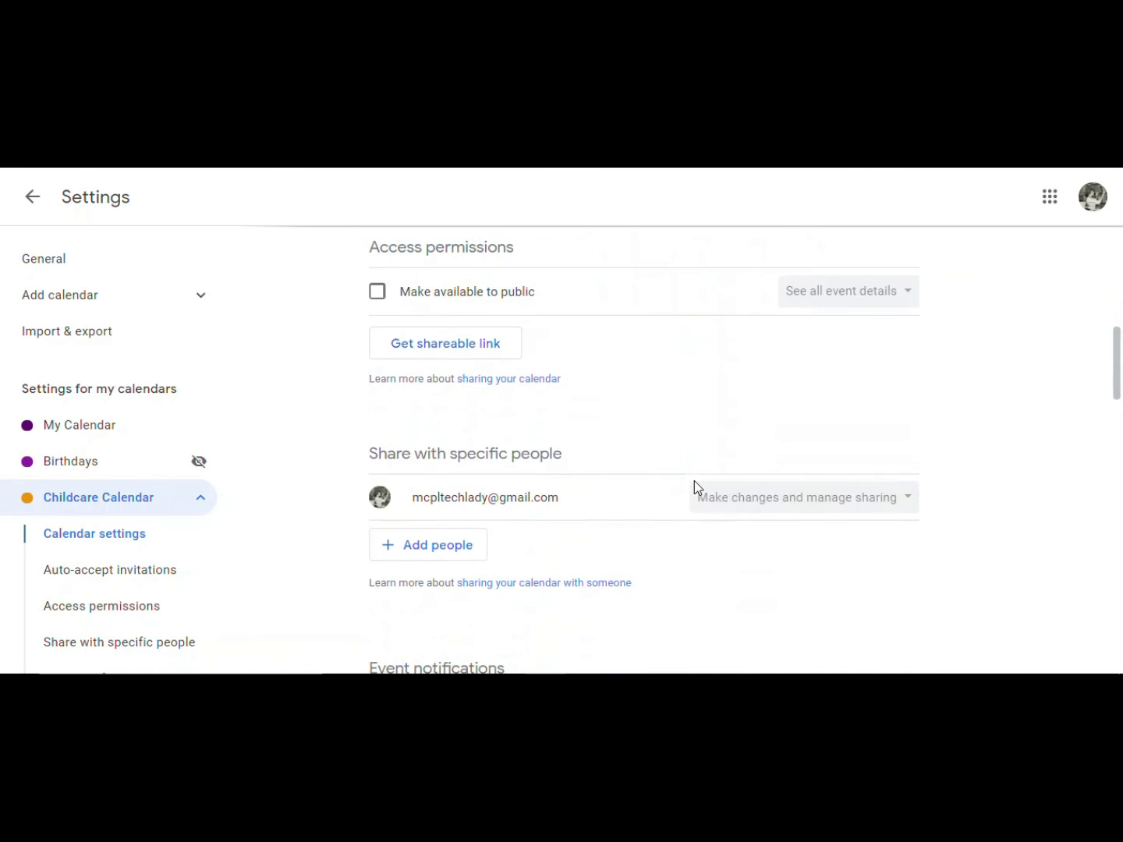
pyautogui.scroll(-2, 694, 481)
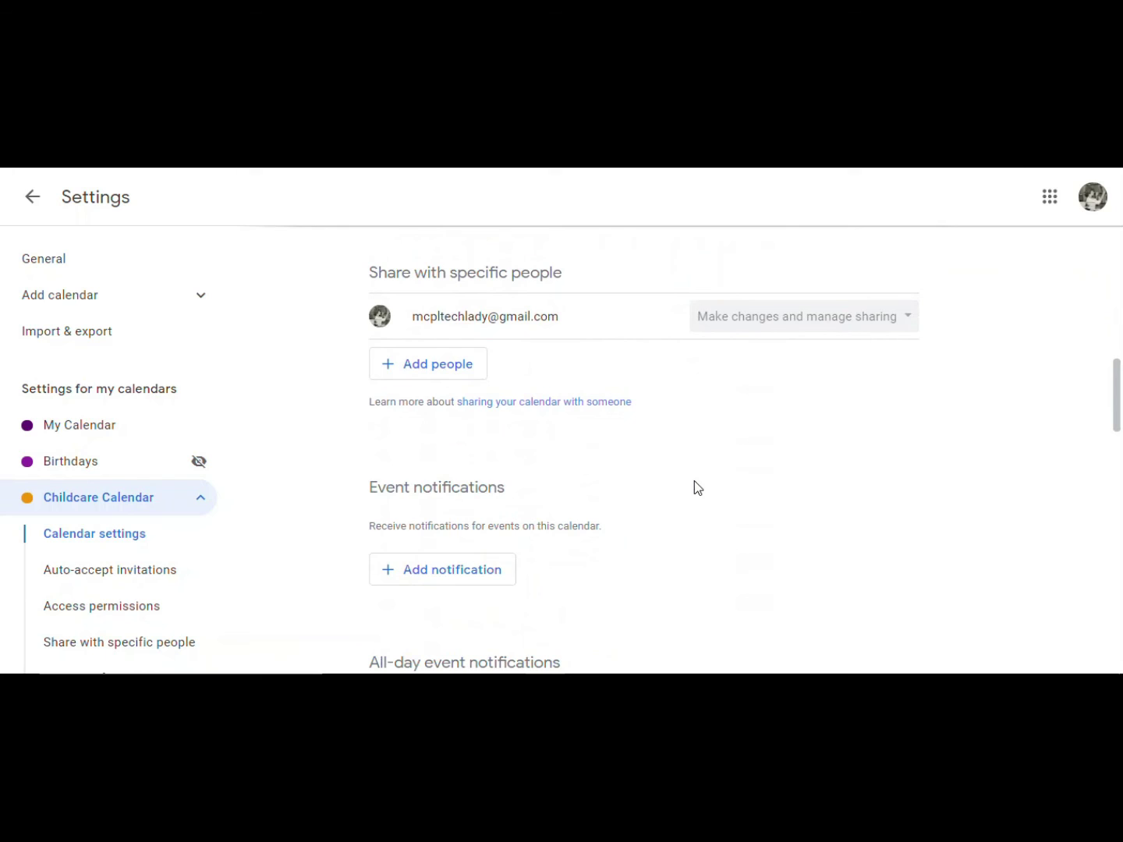
pyautogui.scroll(-2, 694, 480)
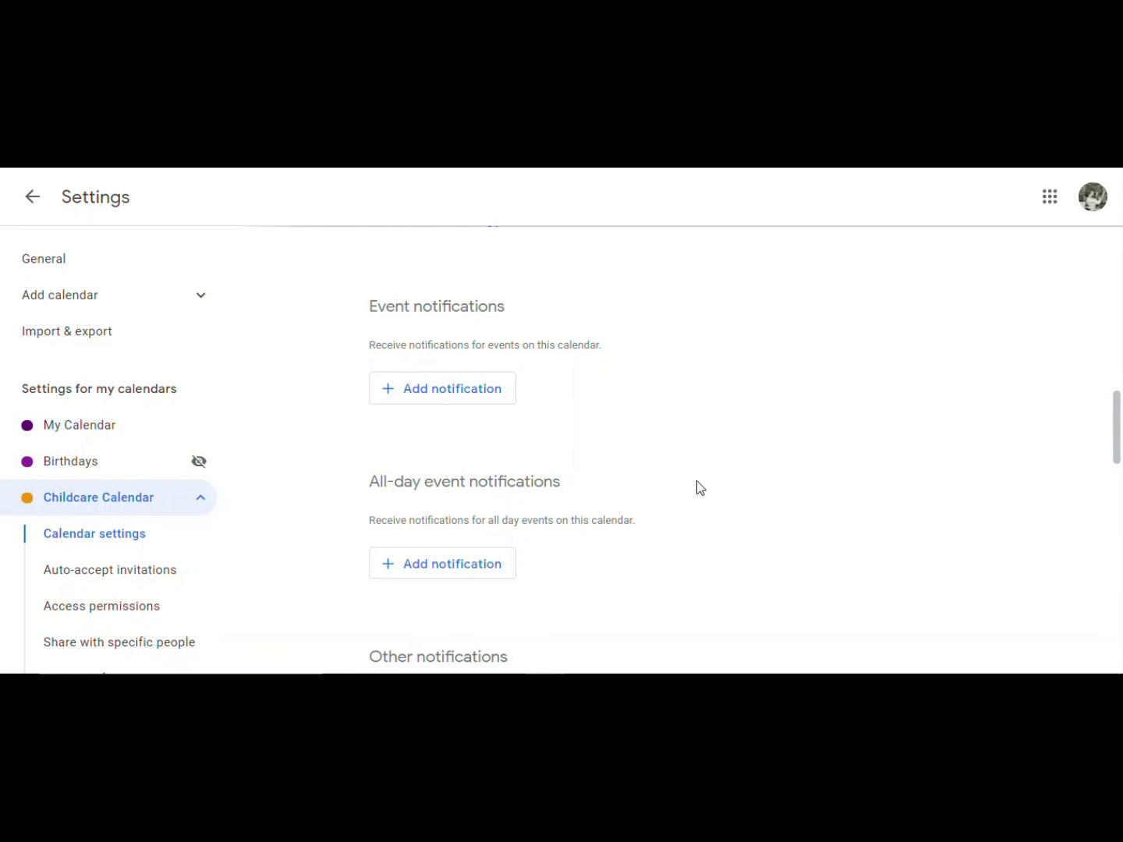
pyautogui.scroll(-1, 697, 482)
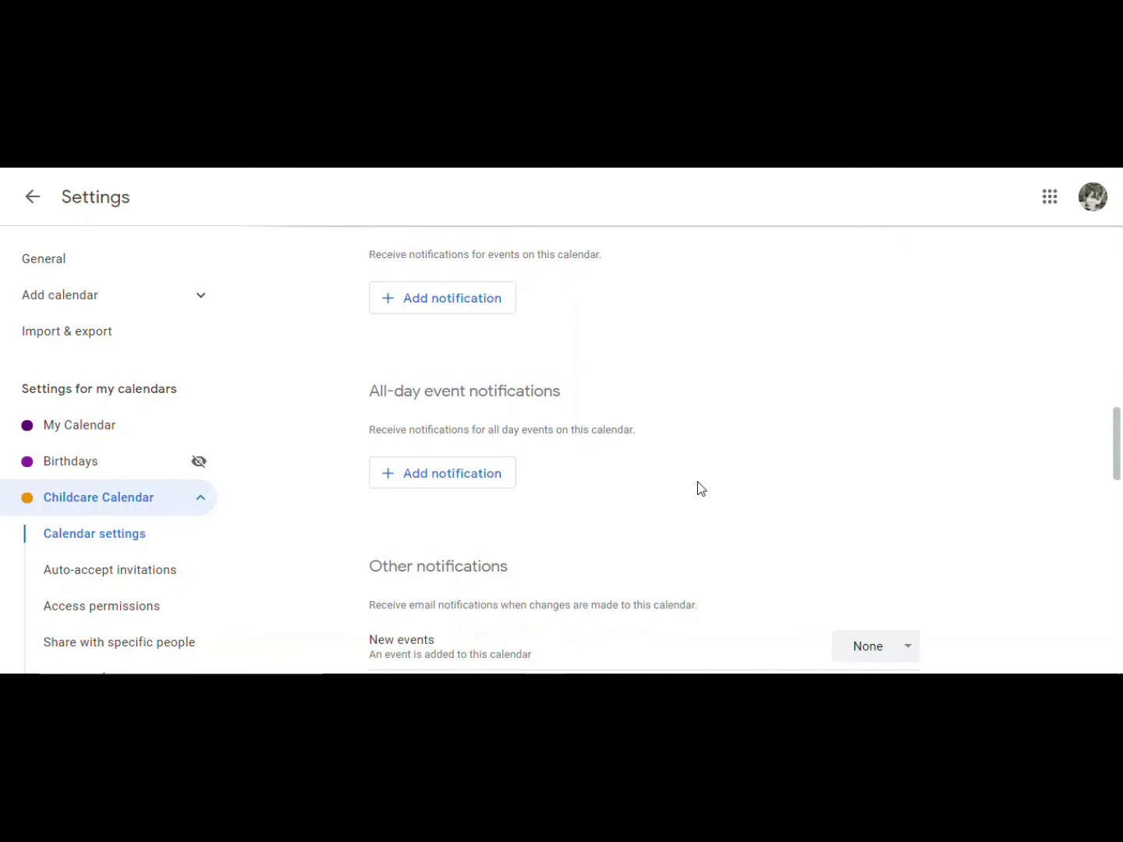
pyautogui.scroll(-1, 697, 488)
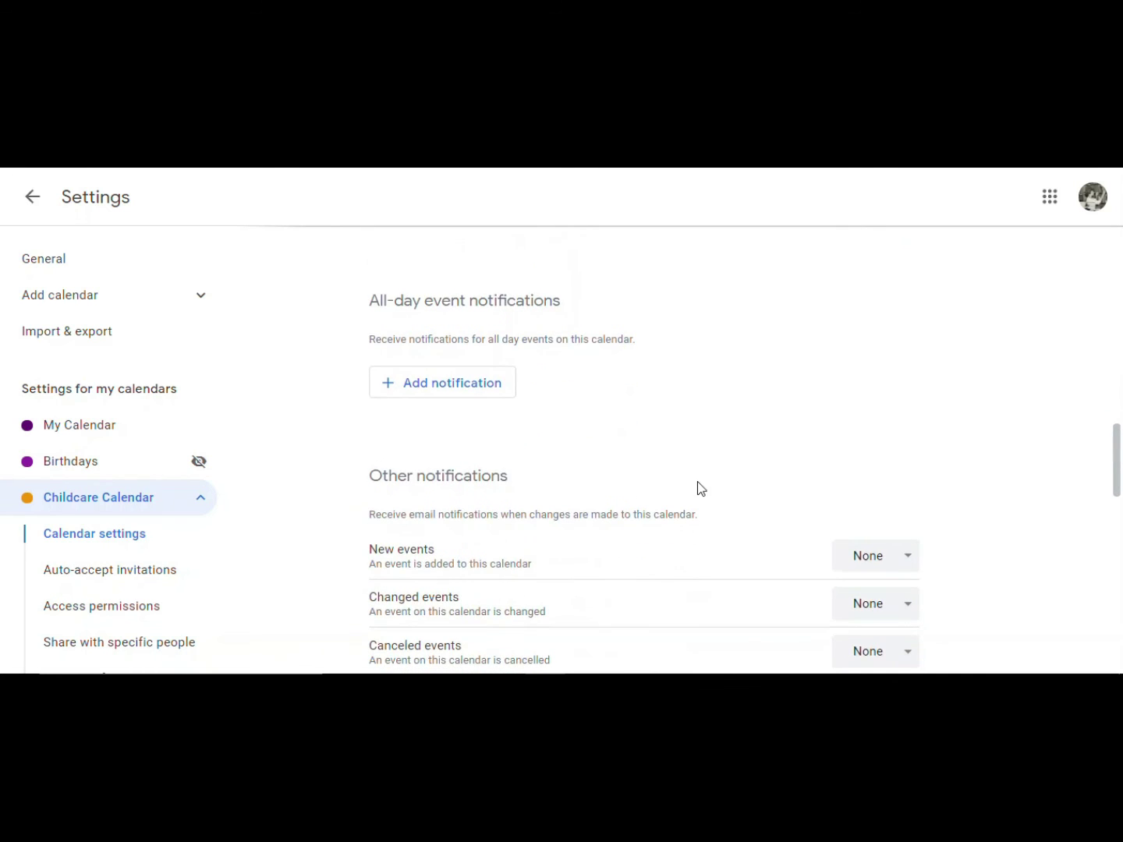
pyautogui.scroll(-1, 697, 488)
pyautogui.scroll(-1, 697, 482)
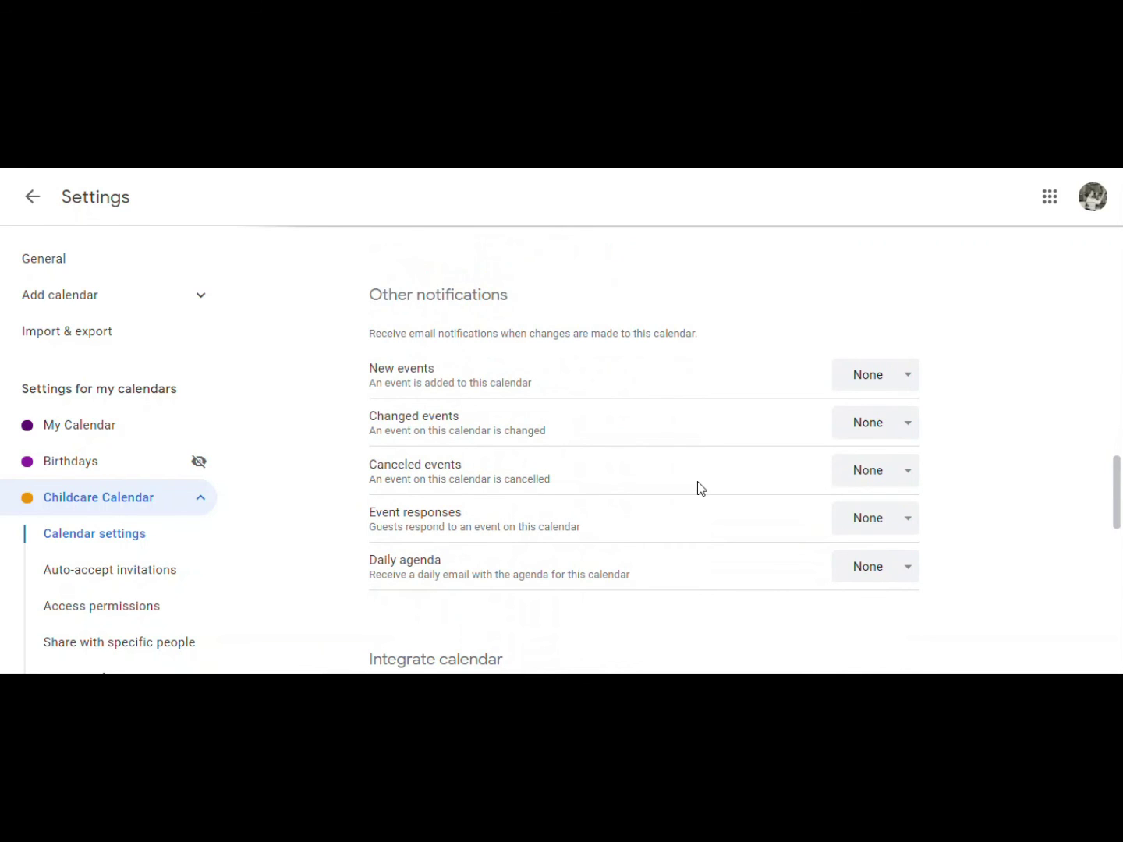
pyautogui.scroll(-2, 697, 484)
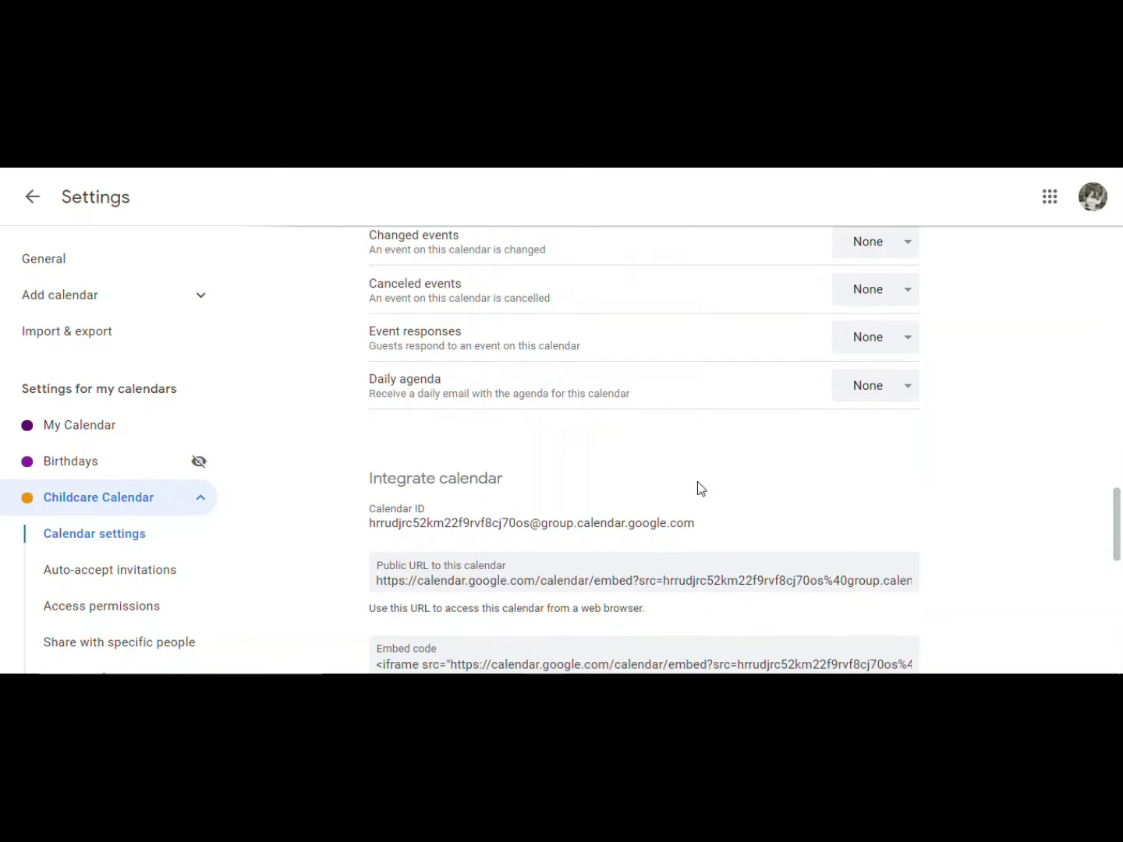
pyautogui.scroll(-2, 698, 482)
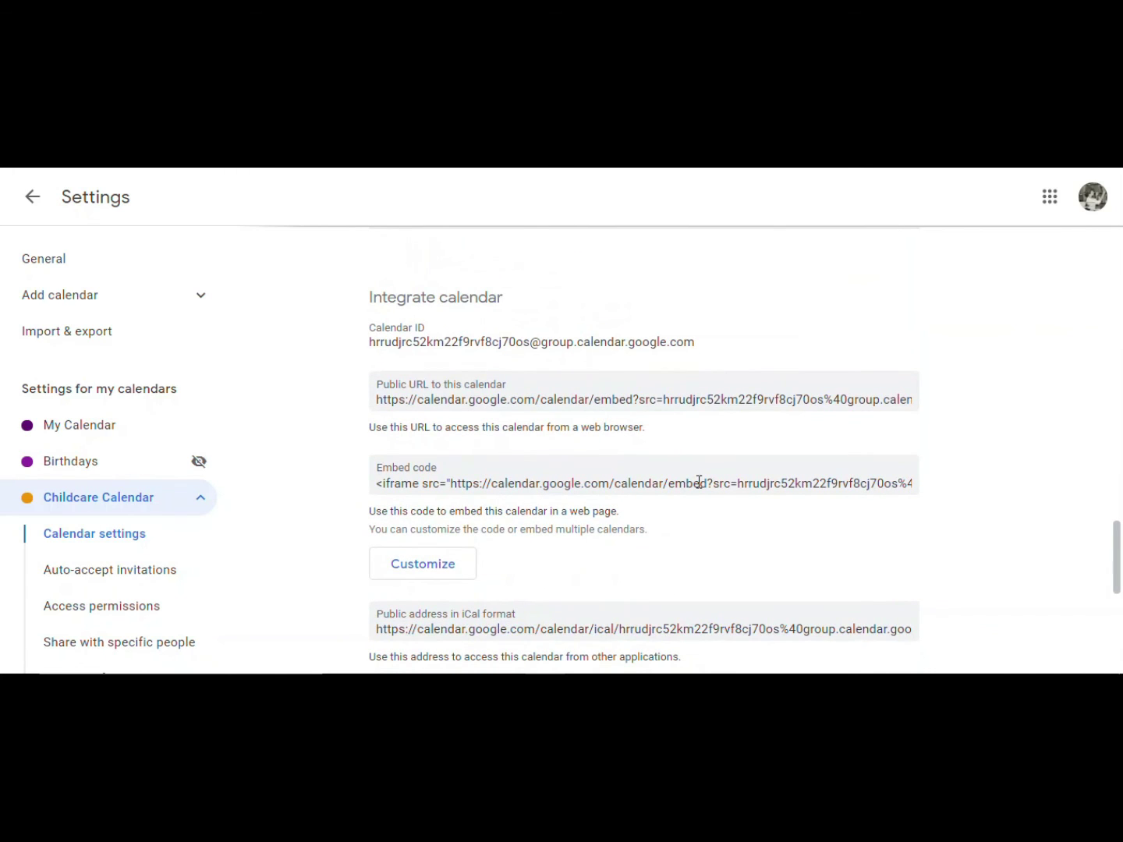
pyautogui.scroll(-3, 698, 482)
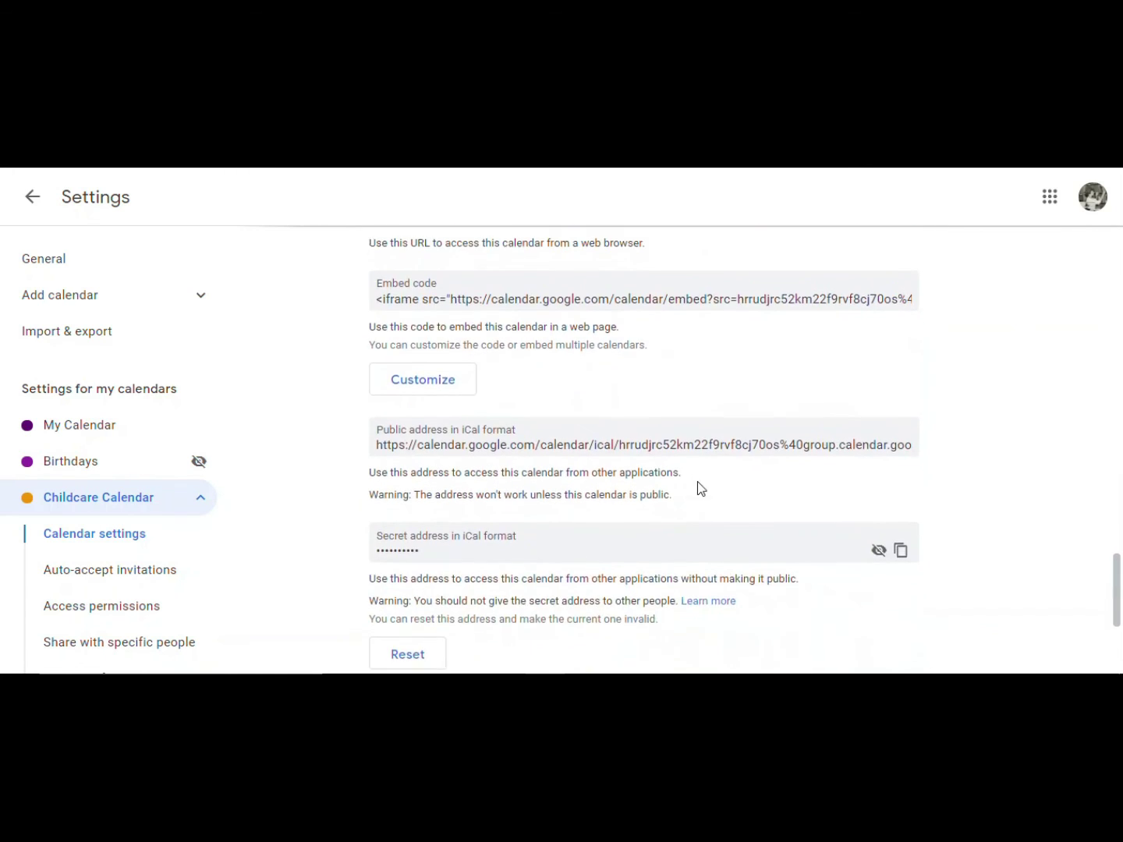
pyautogui.scroll(-2, 698, 488)
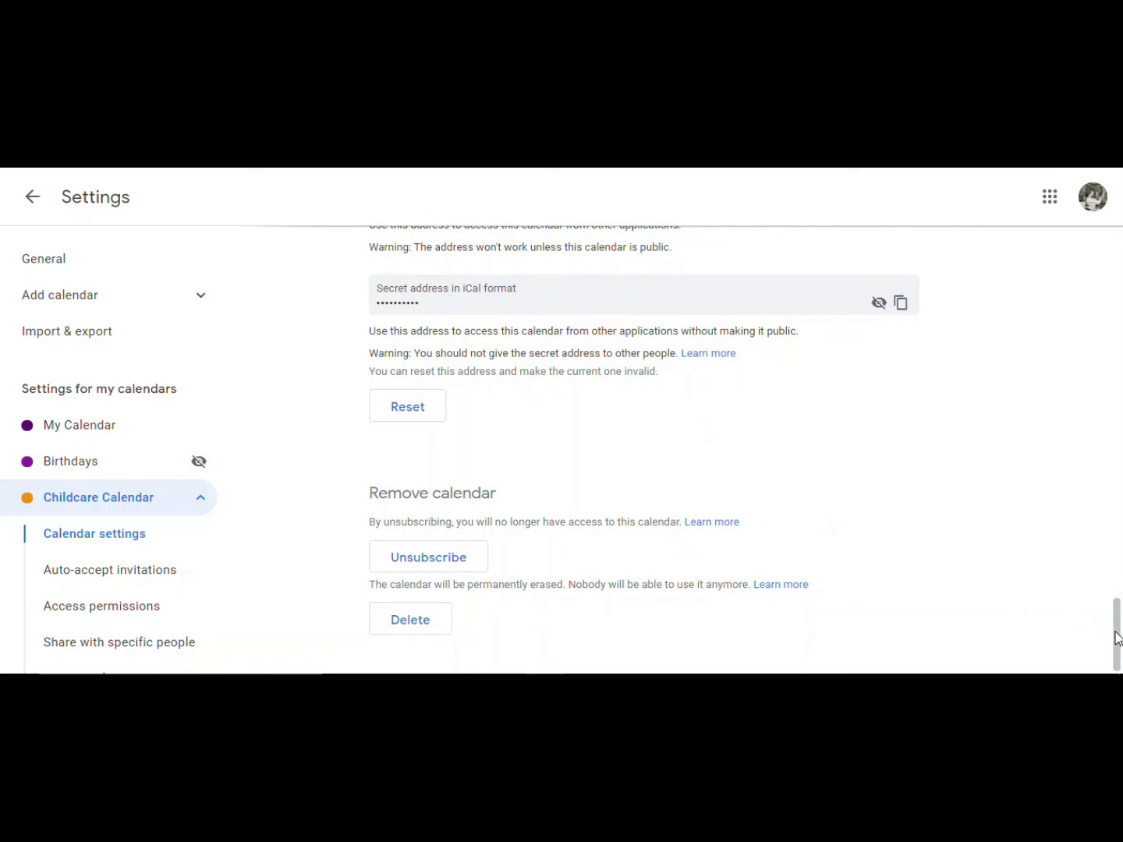
pyautogui.moveTo(1117, 636); pyautogui.dragTo(1052, 248)
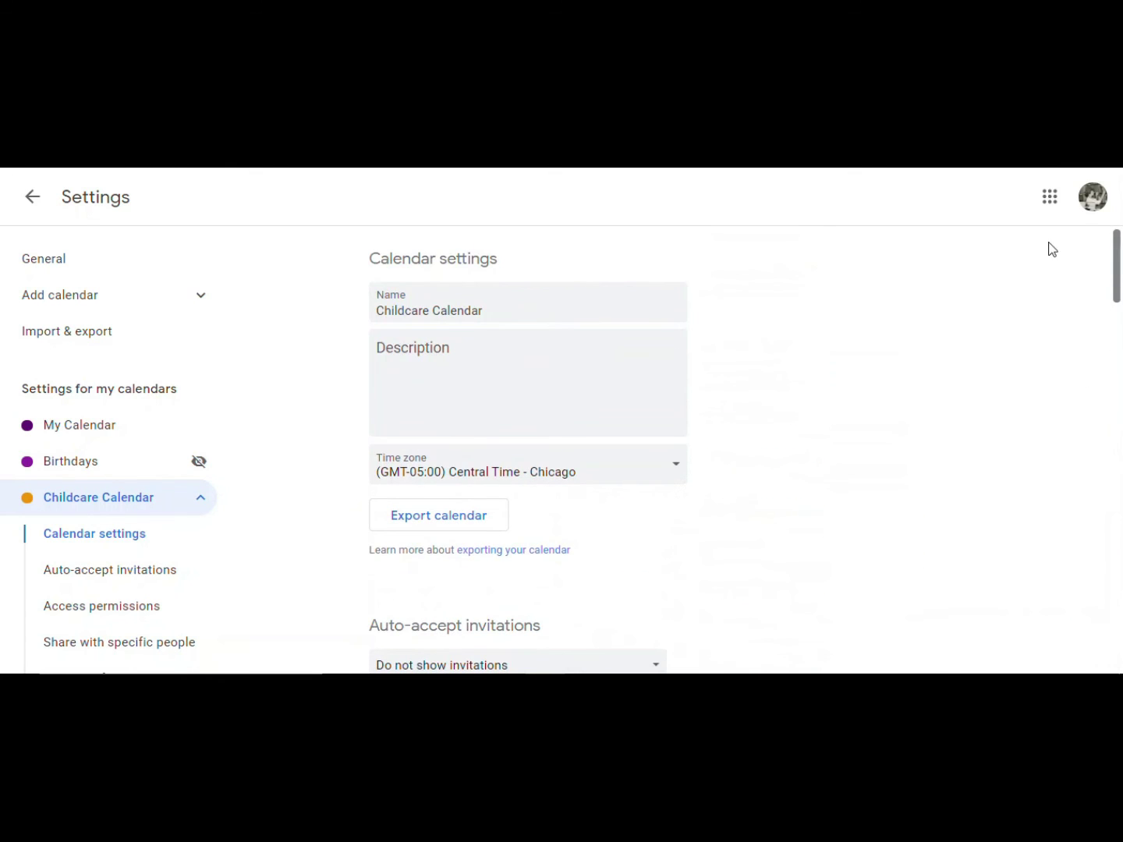
# Return to the month view and examine the Childcare Calendar's display options and colour choices
pyautogui.click(32, 197)
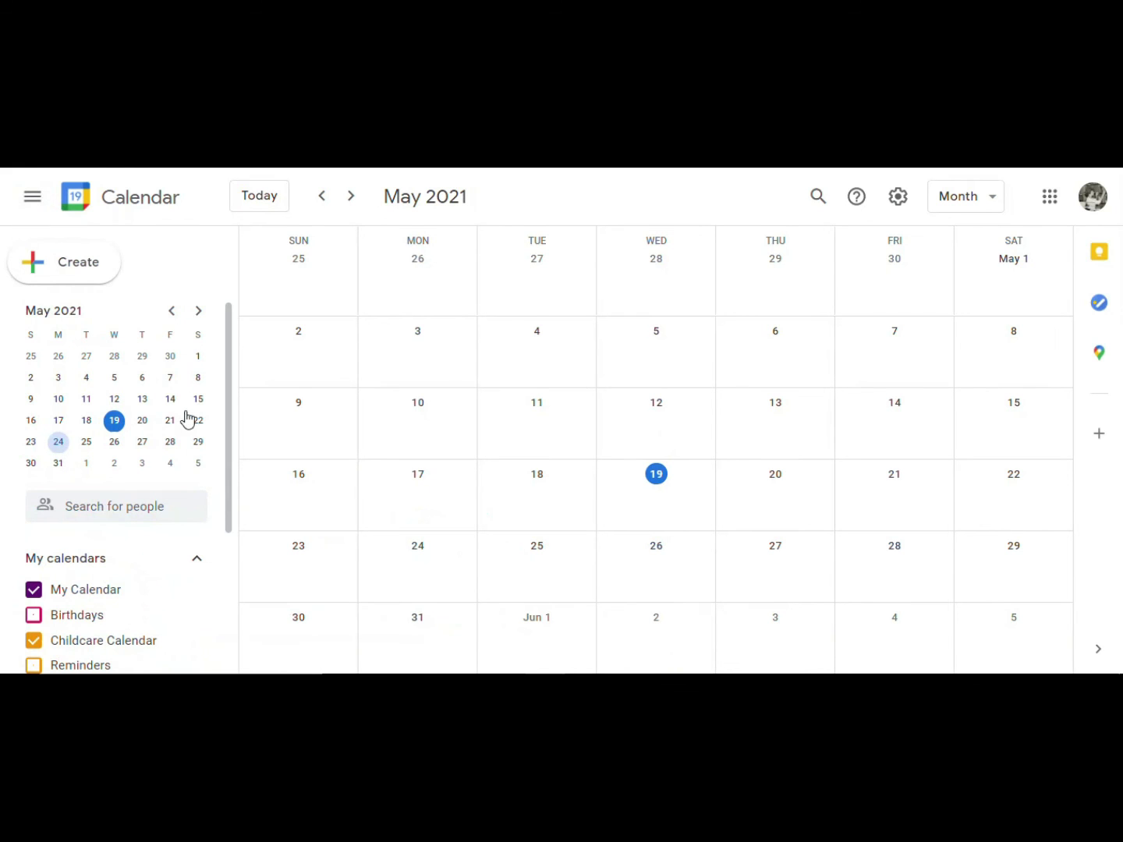
pyautogui.moveTo(225, 462); pyautogui.dragTo(230, 571)
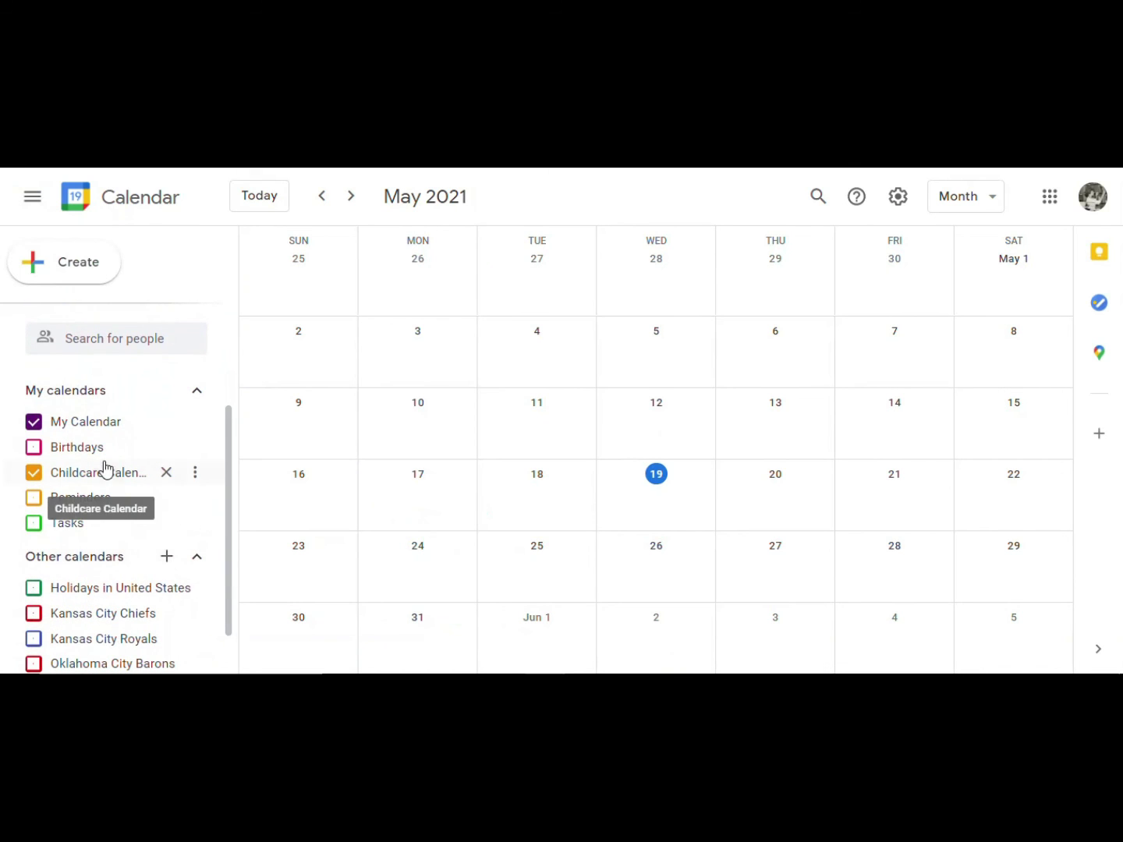
pyautogui.click(195, 472)
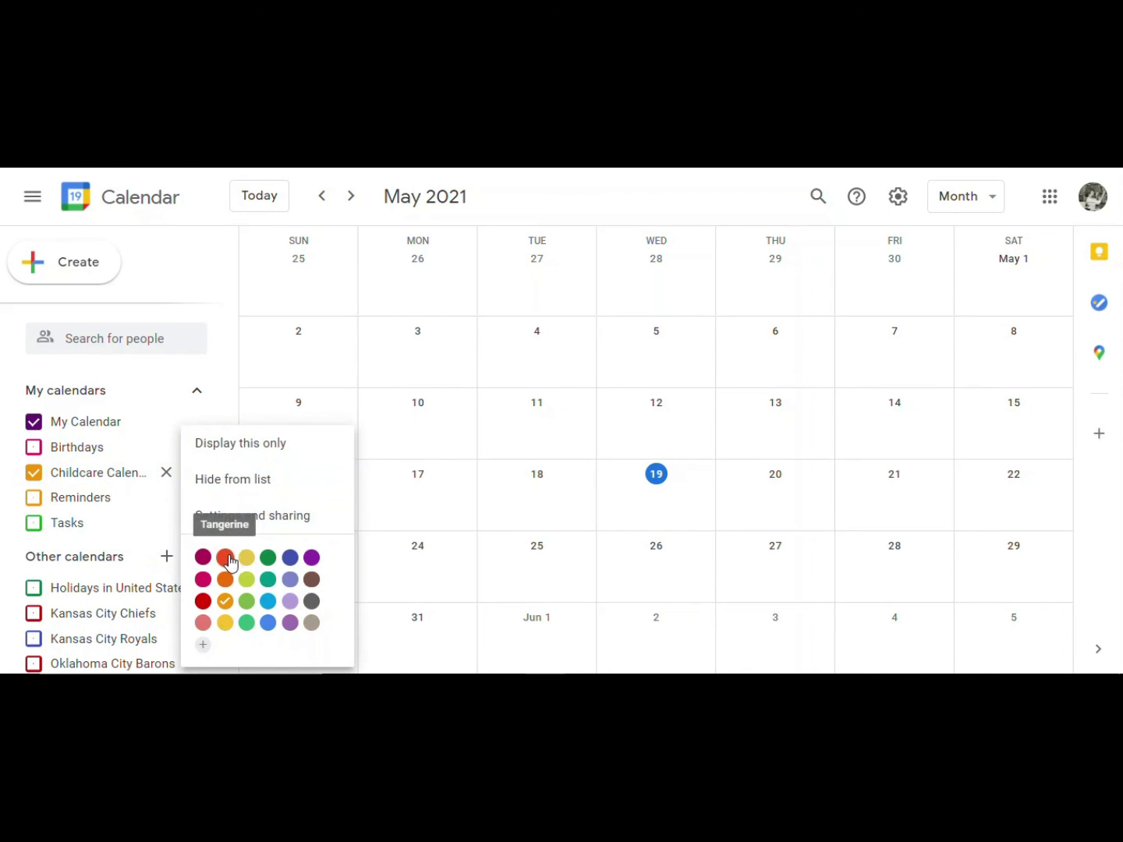
pyautogui.click(368, 535)
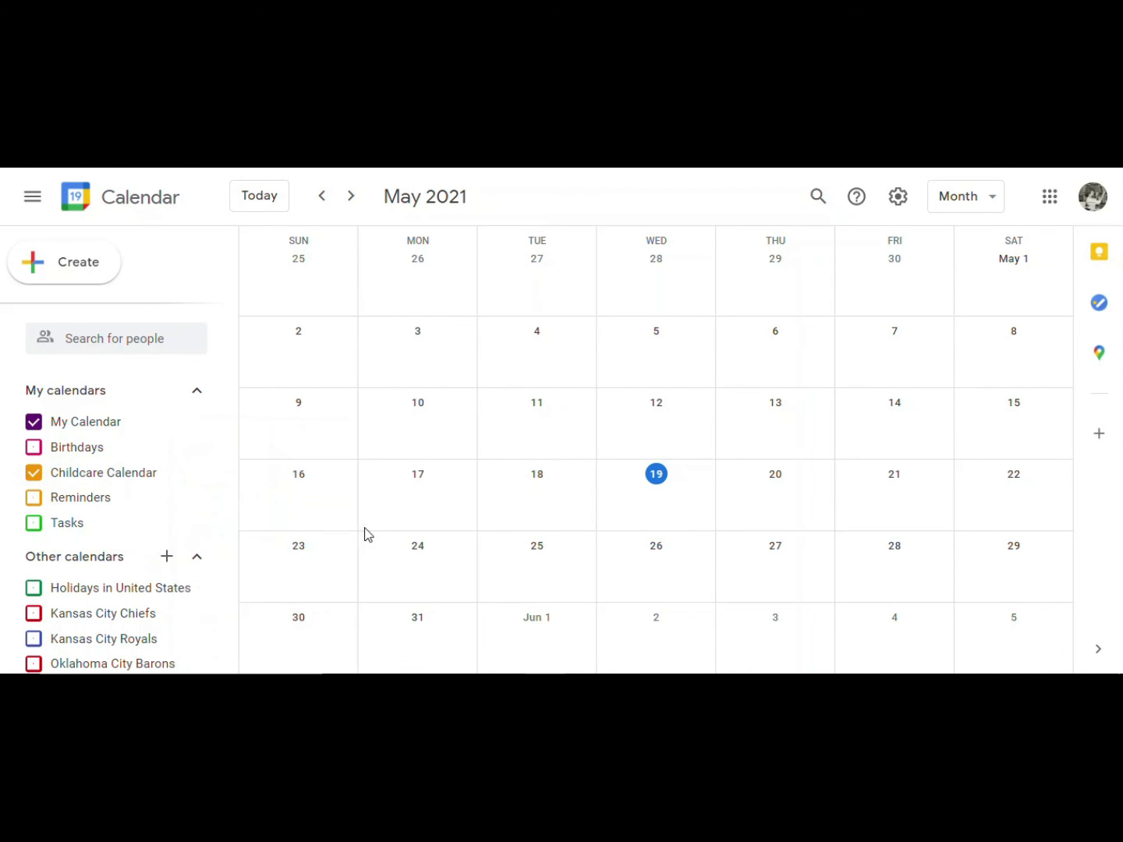
# Start a new event titled "Karate Class" on Monday, May 17 and set its start time to 5:45pm
pyautogui.click(363, 529)
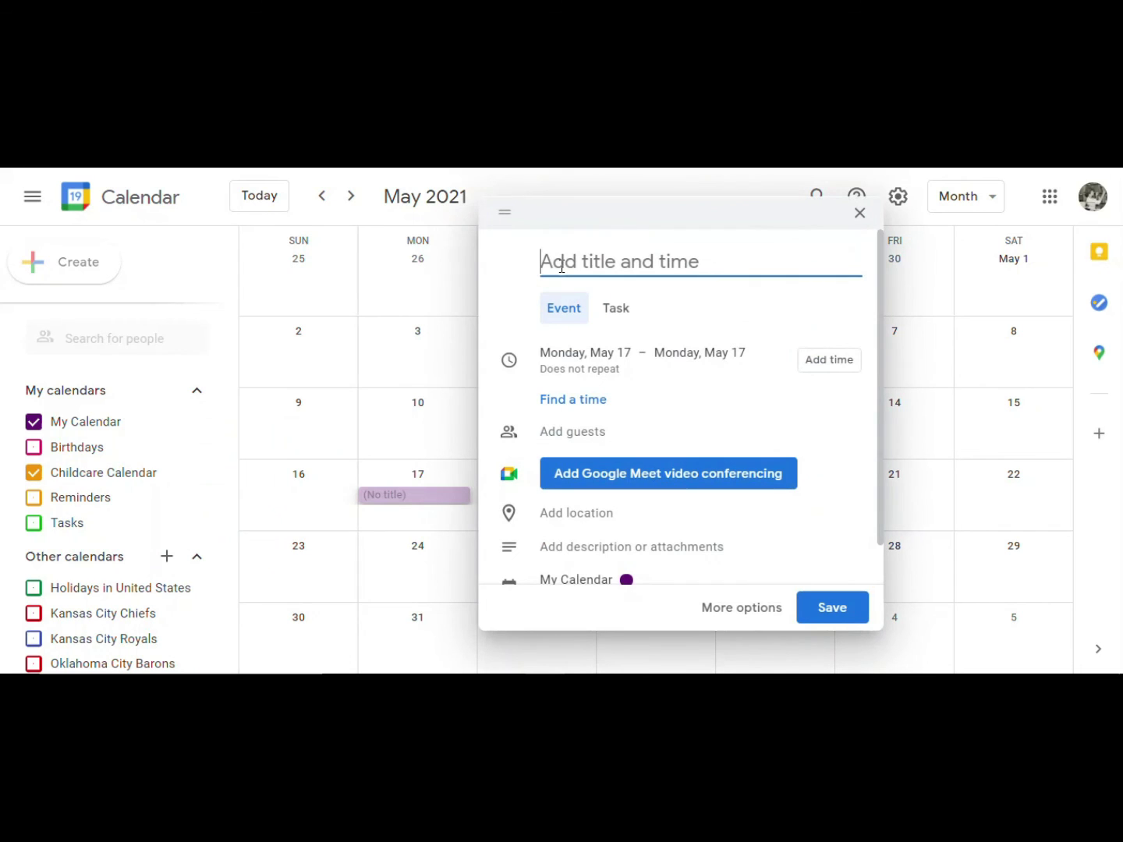
pyautogui.write('Karate Class')
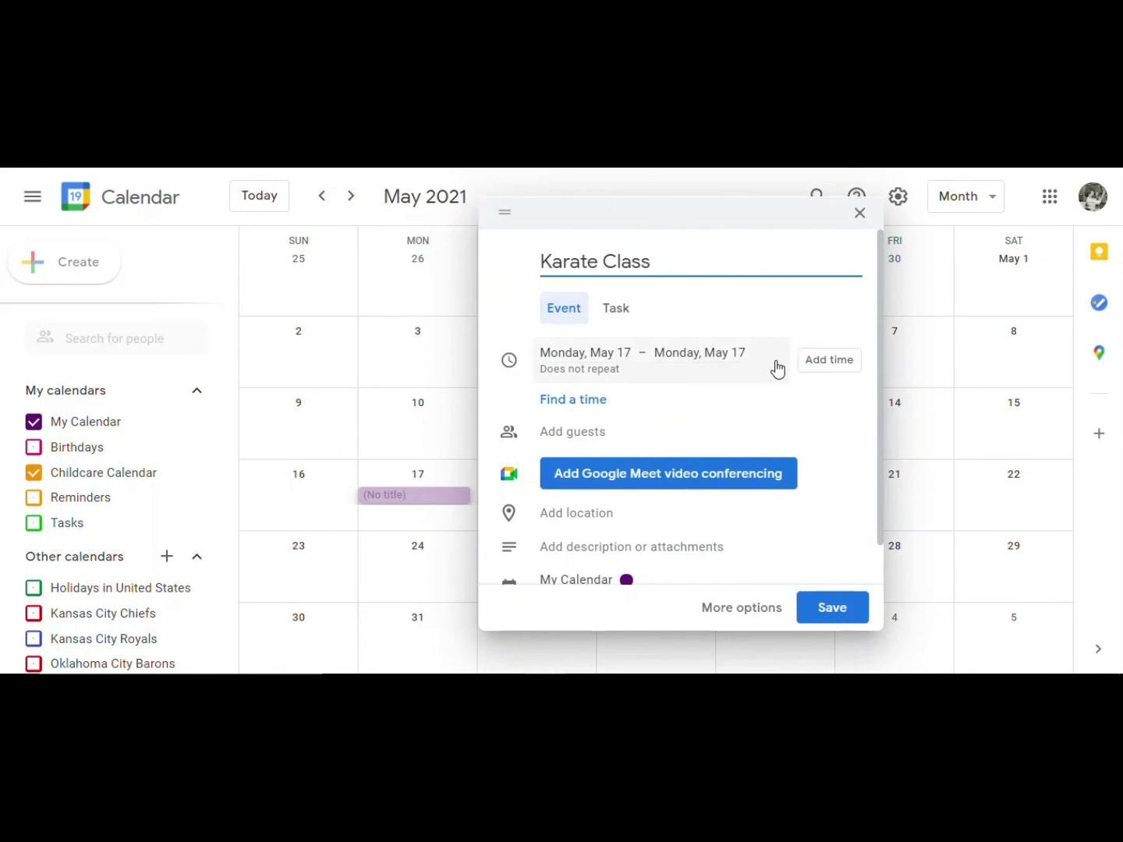
pyautogui.click(810, 371)
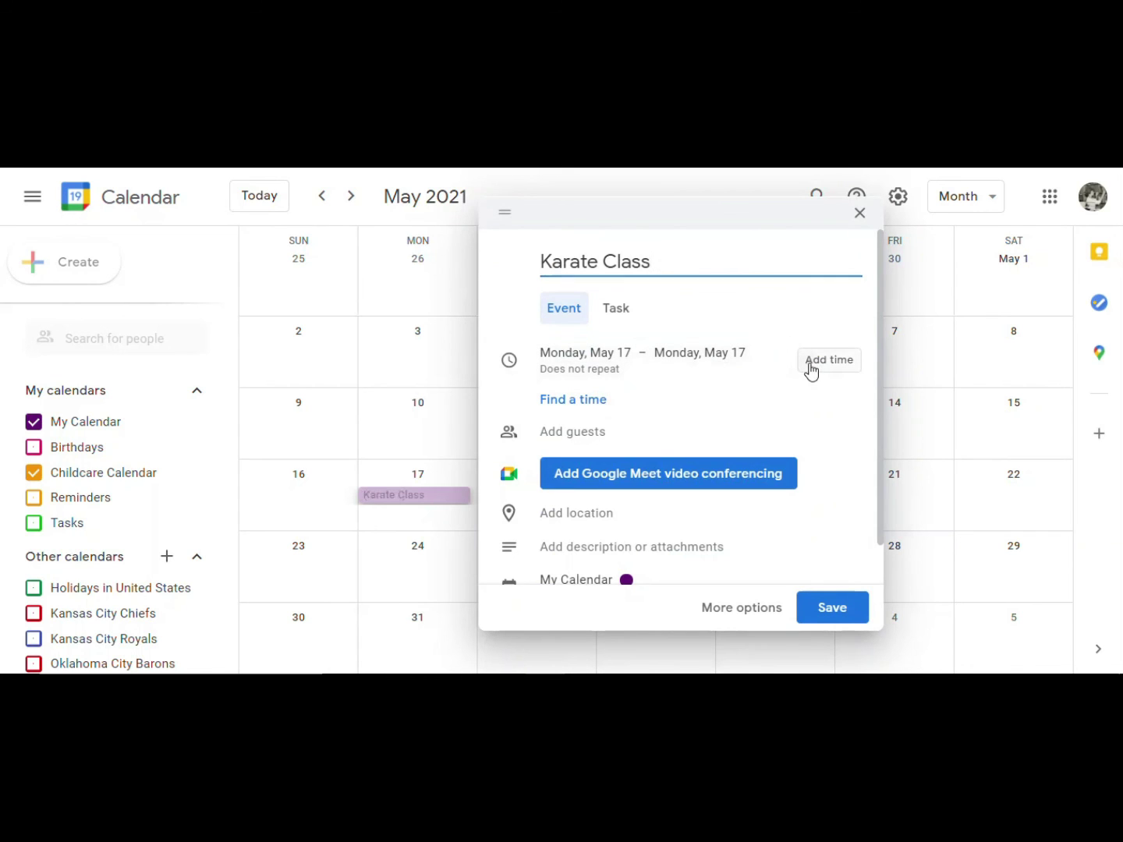
pyautogui.click(810, 372)
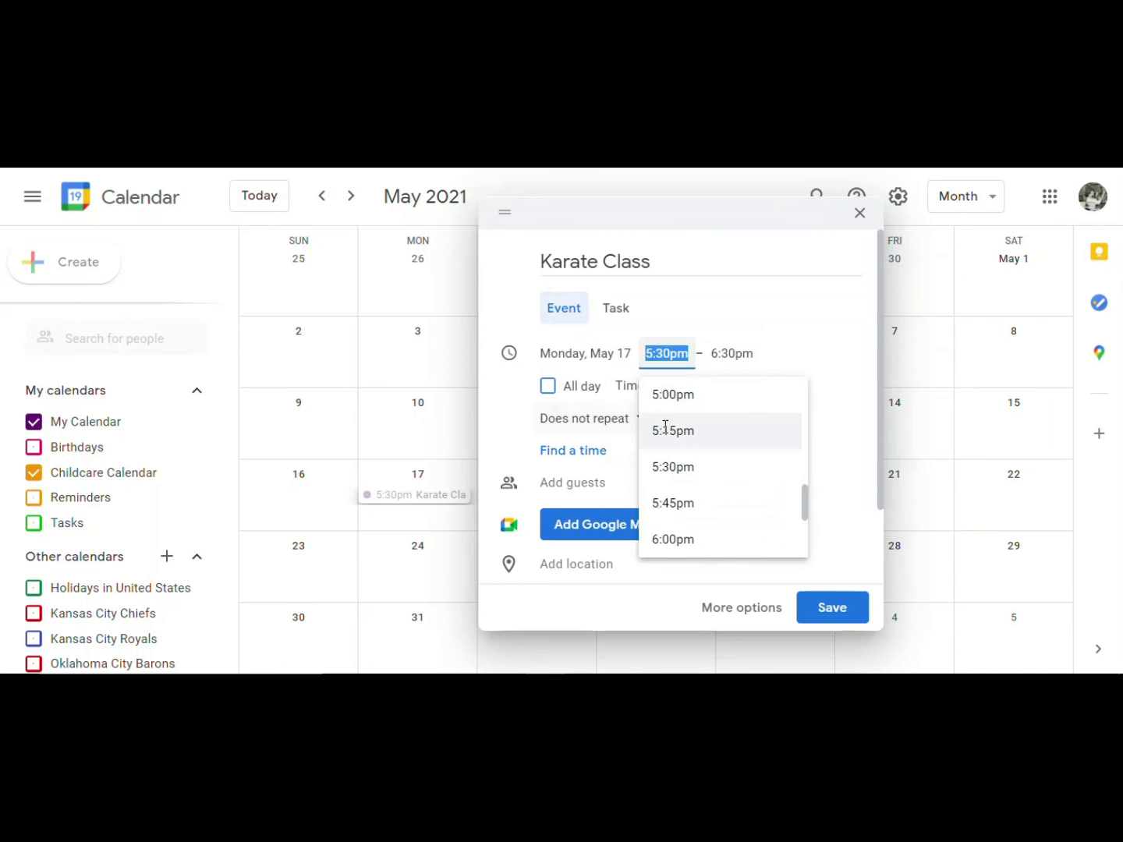
pyautogui.click(691, 503)
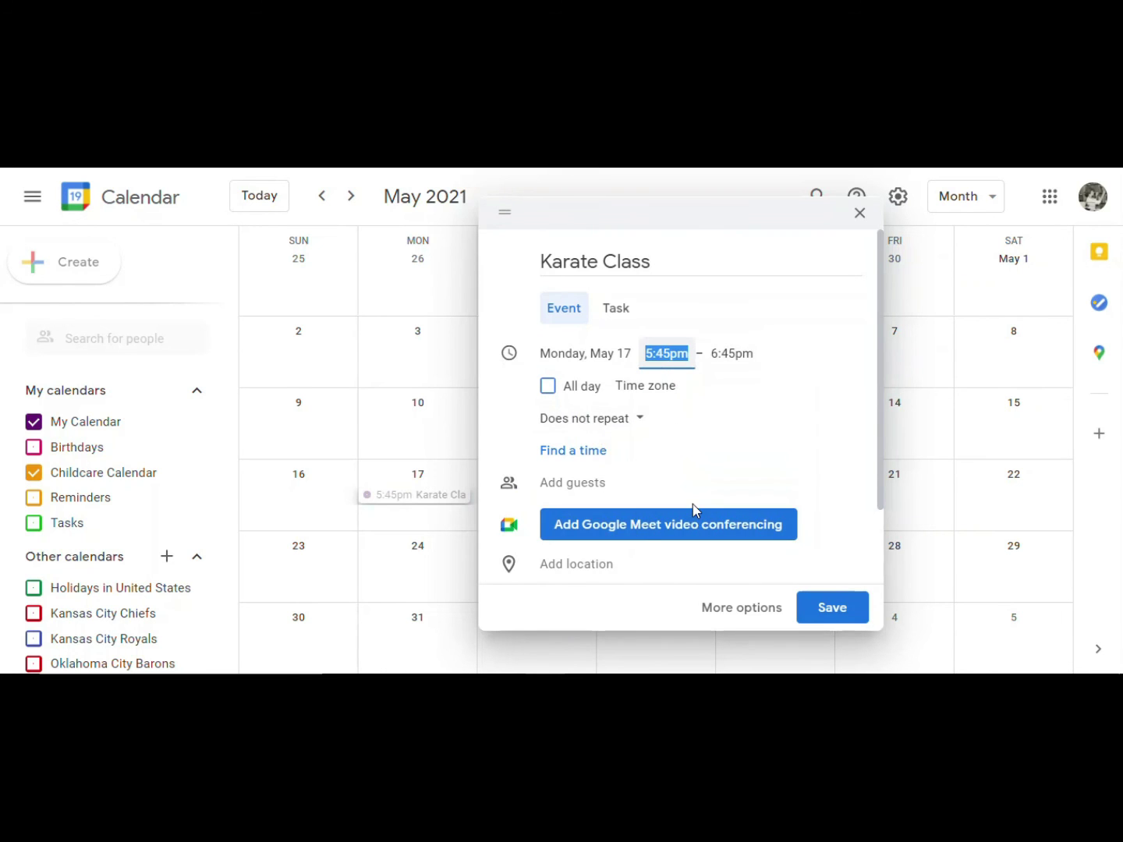
pyautogui.scroll(-2, 811, 446)
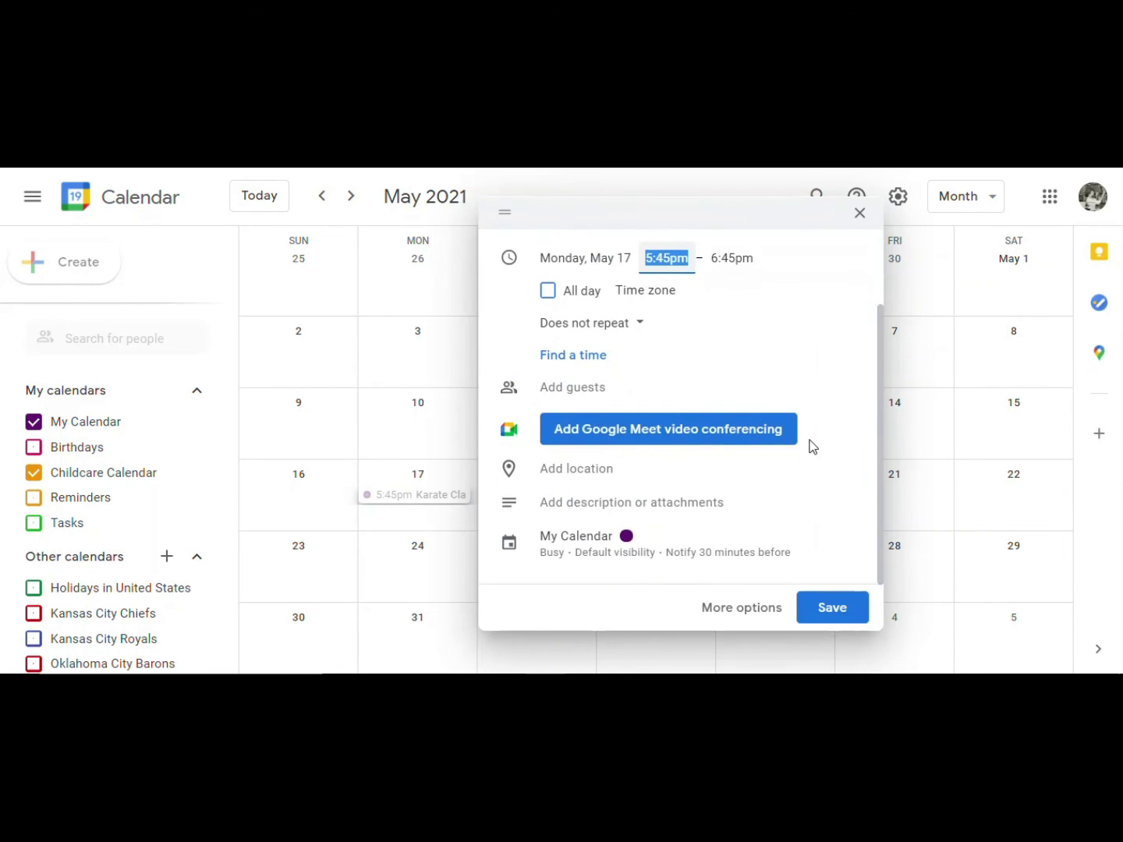
pyautogui.scroll(2, 811, 446)
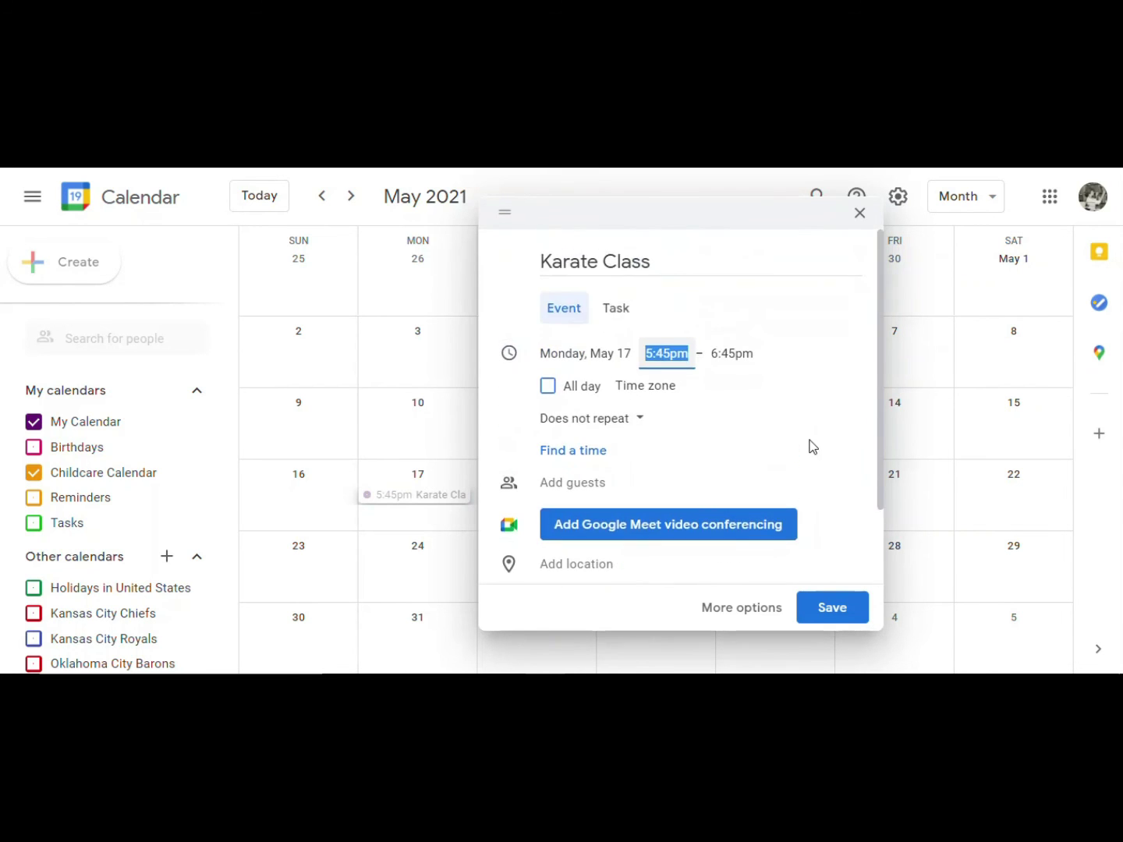
# Set the Karate Class to repeat every week on Monday, Wednesday and Friday with no end date, and save the event
pyautogui.click(630, 425)
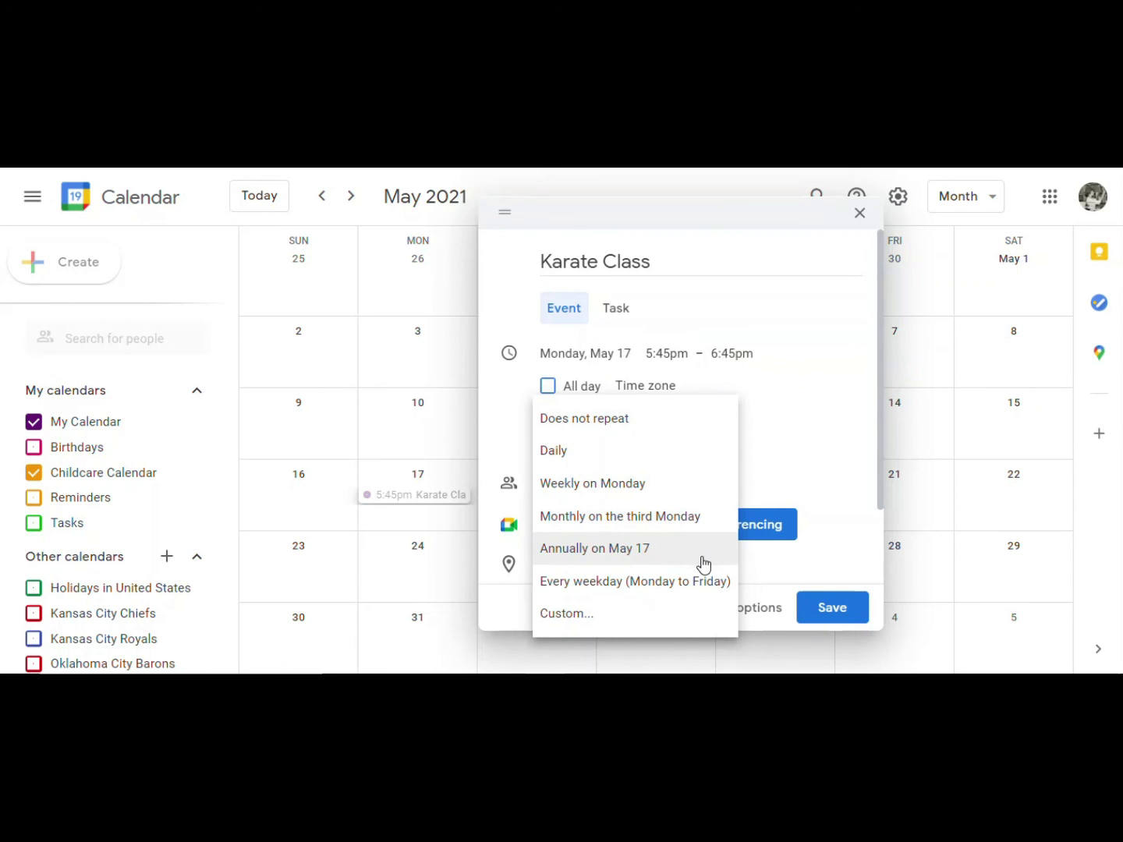
pyautogui.click(697, 612)
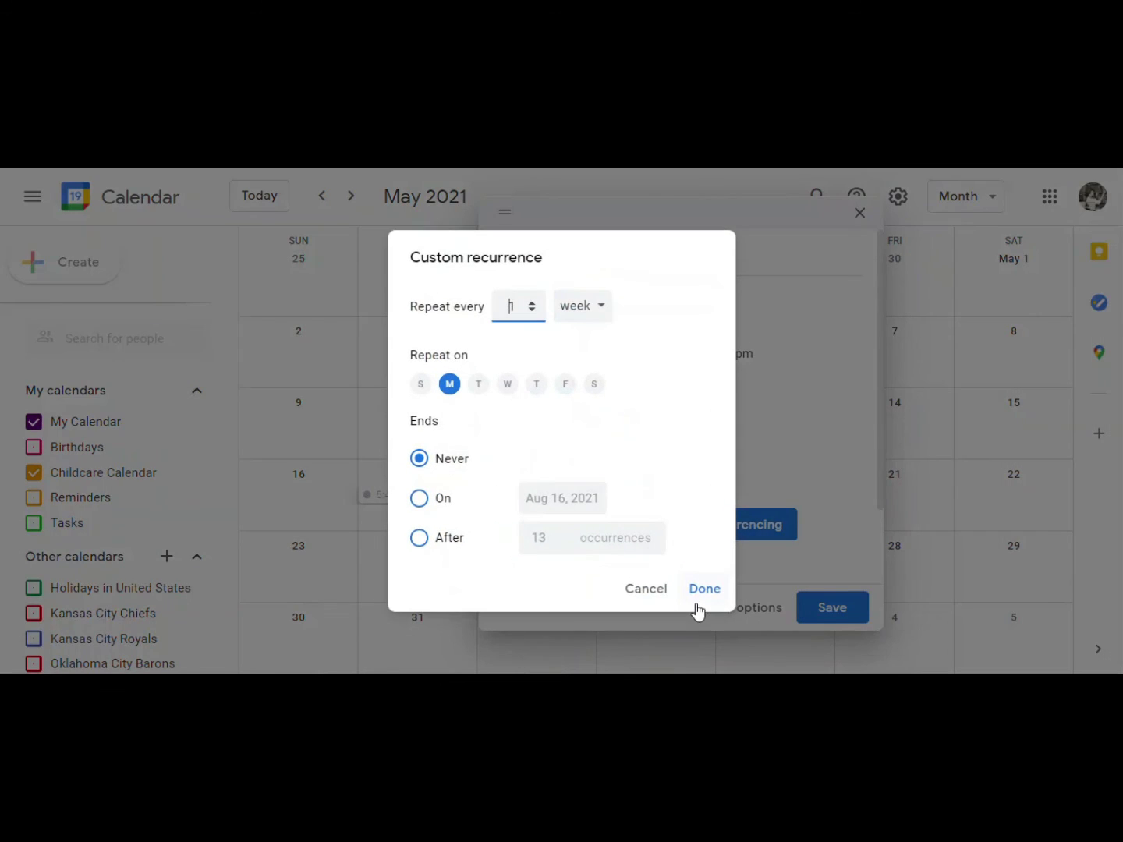
pyautogui.click(507, 384)
pyautogui.click(567, 386)
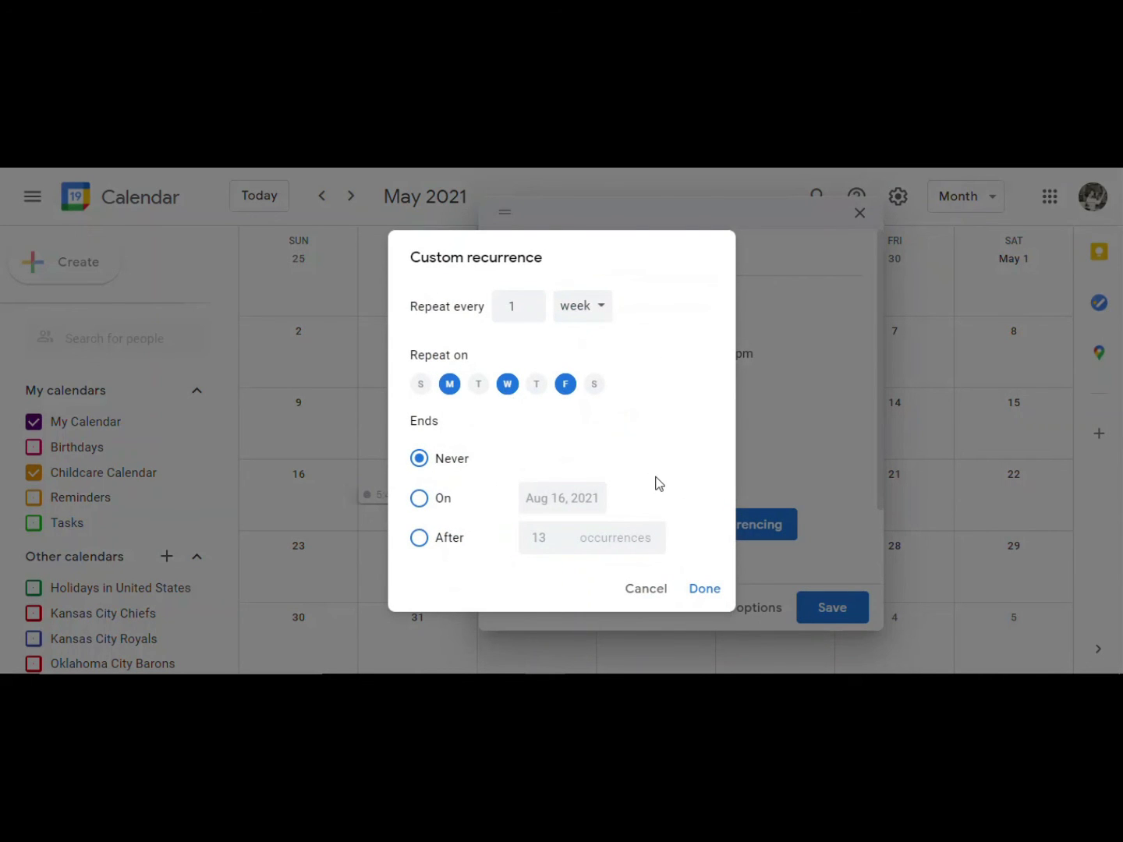
pyautogui.click(706, 589)
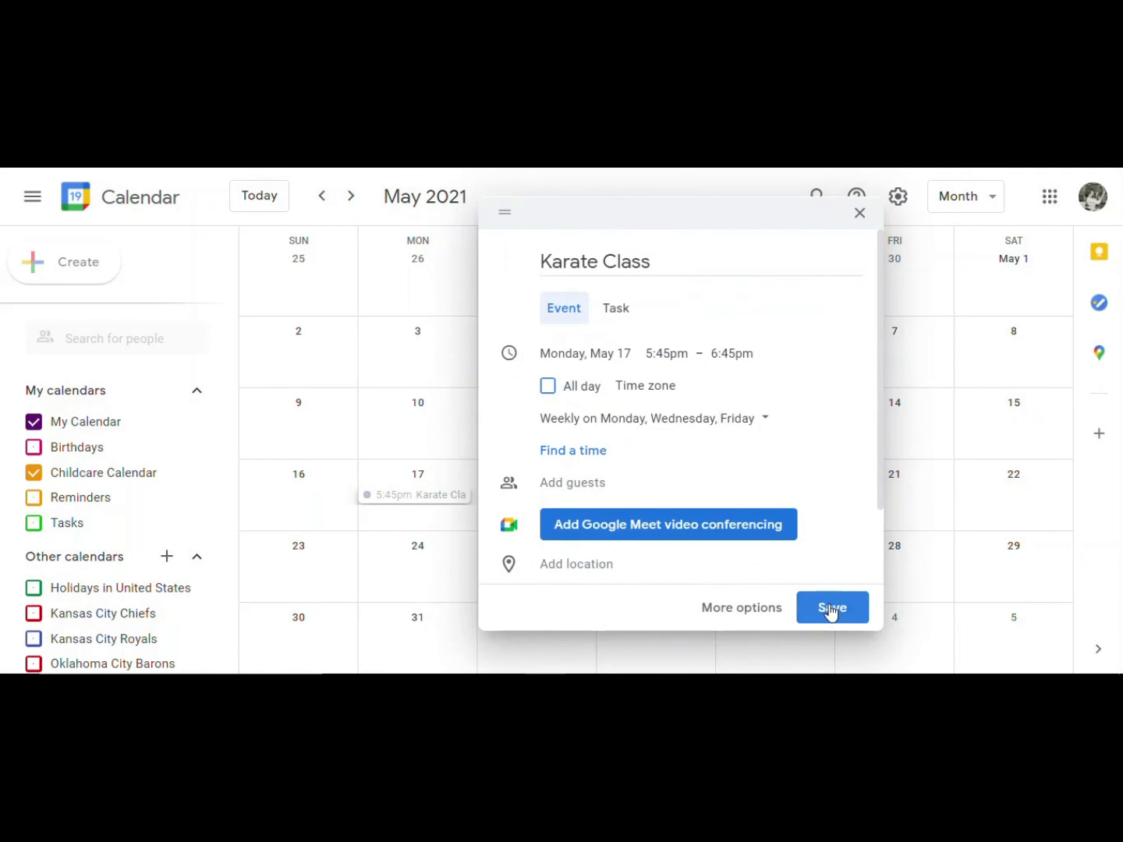
pyautogui.click(830, 609)
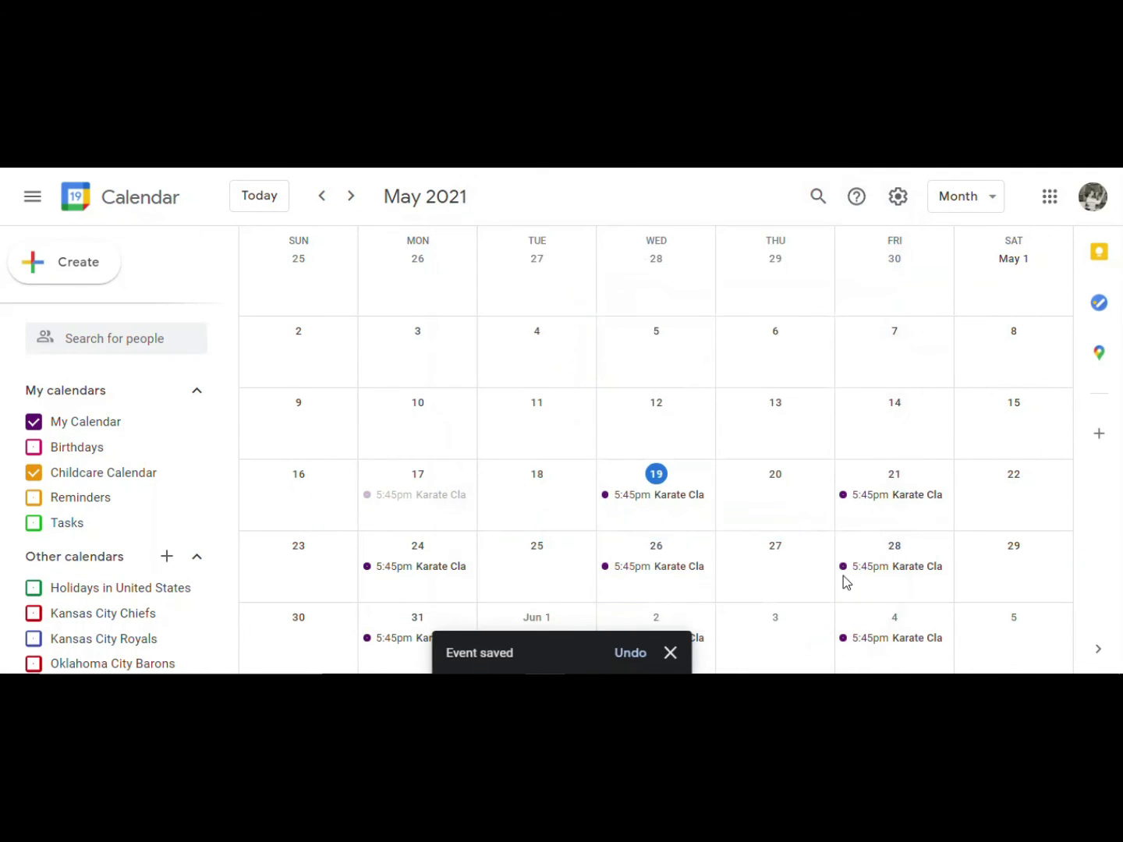
pyautogui.scroll(-1, 784, 499)
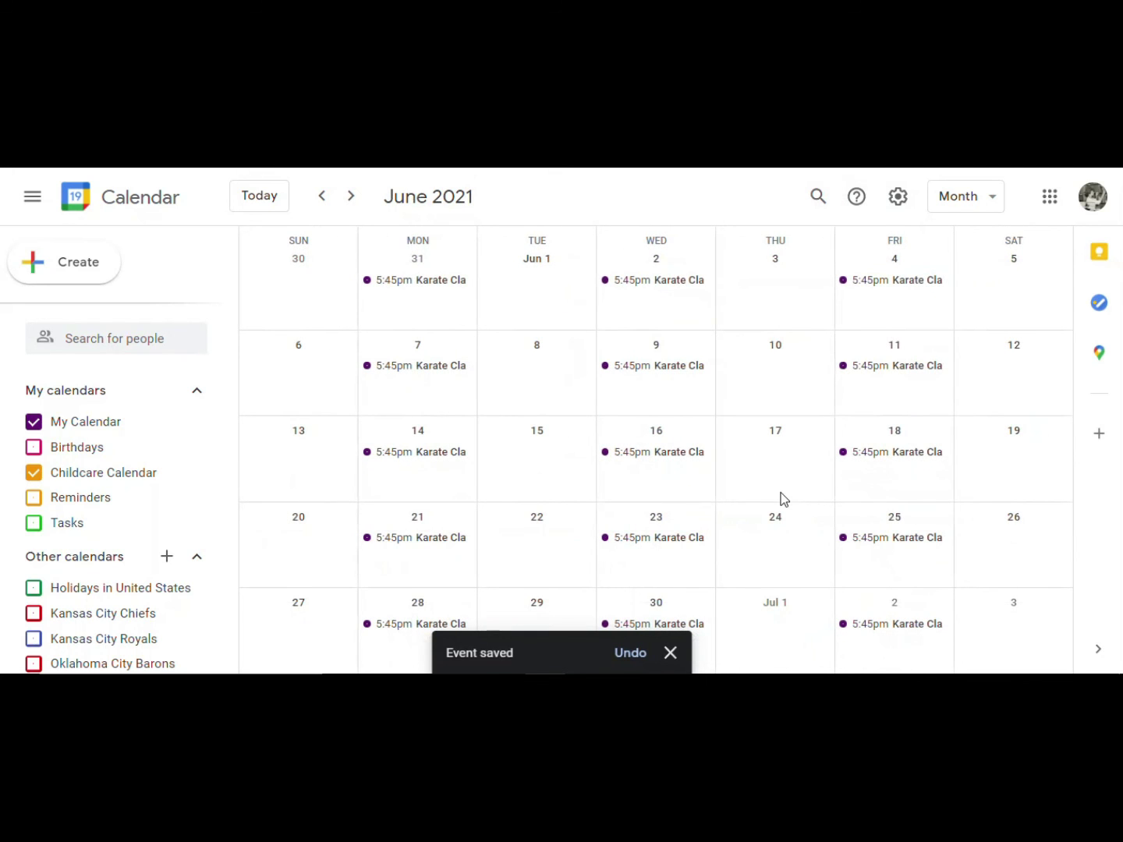
pyautogui.scroll(1, 783, 499)
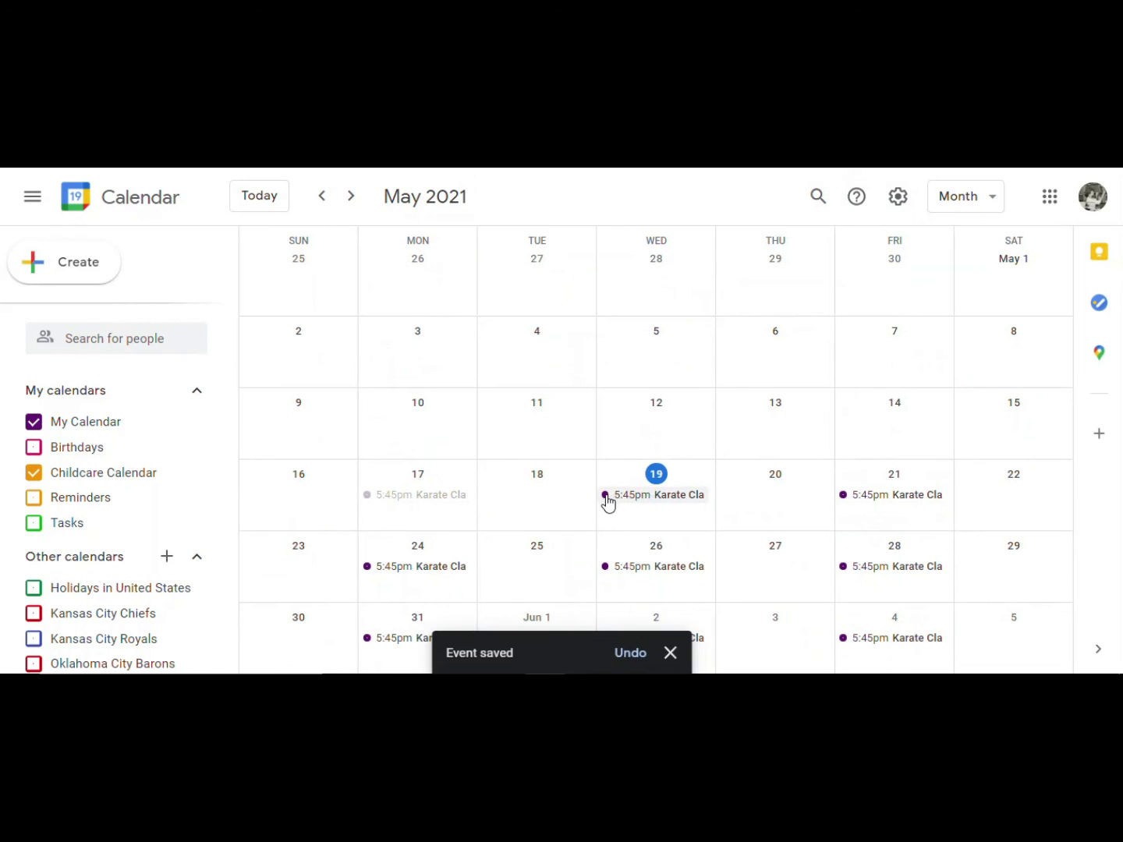
# Edit the May 19 Karate Class event to assign it to the Childcare Calendar and save the change
pyautogui.click(681, 503)
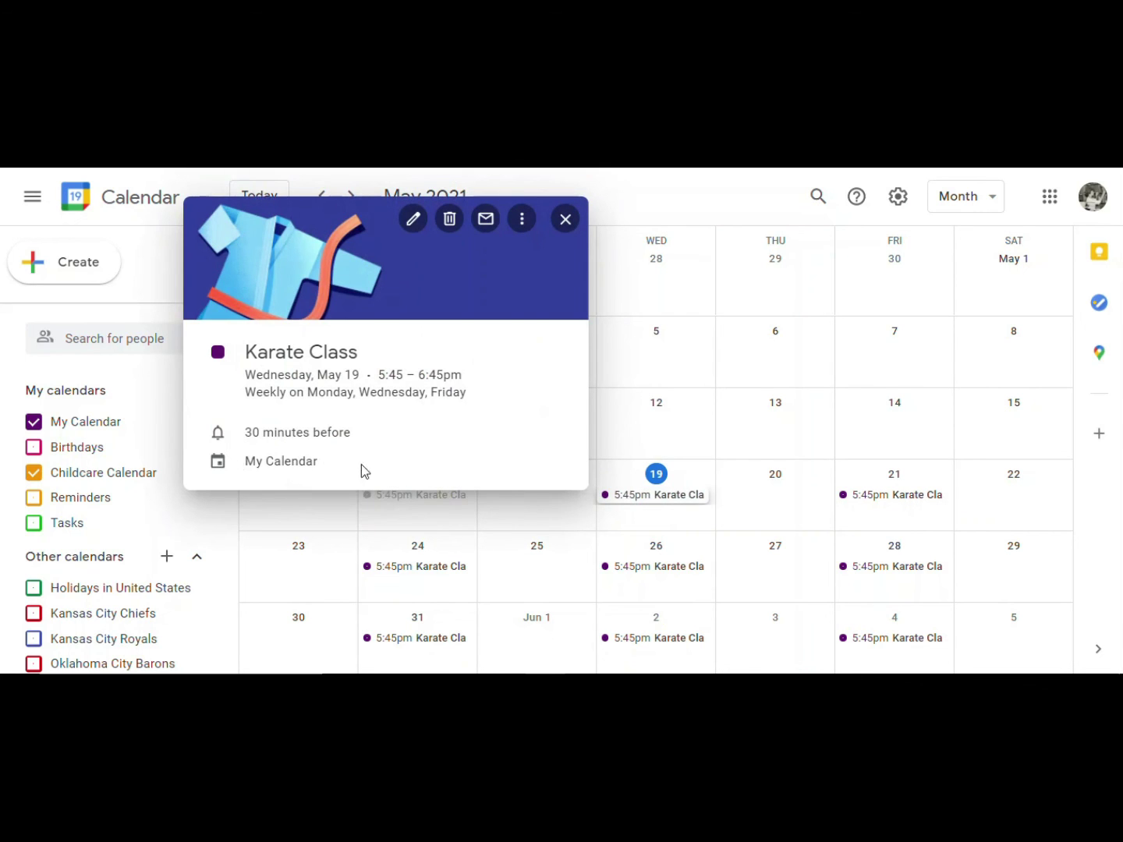
pyautogui.click(412, 218)
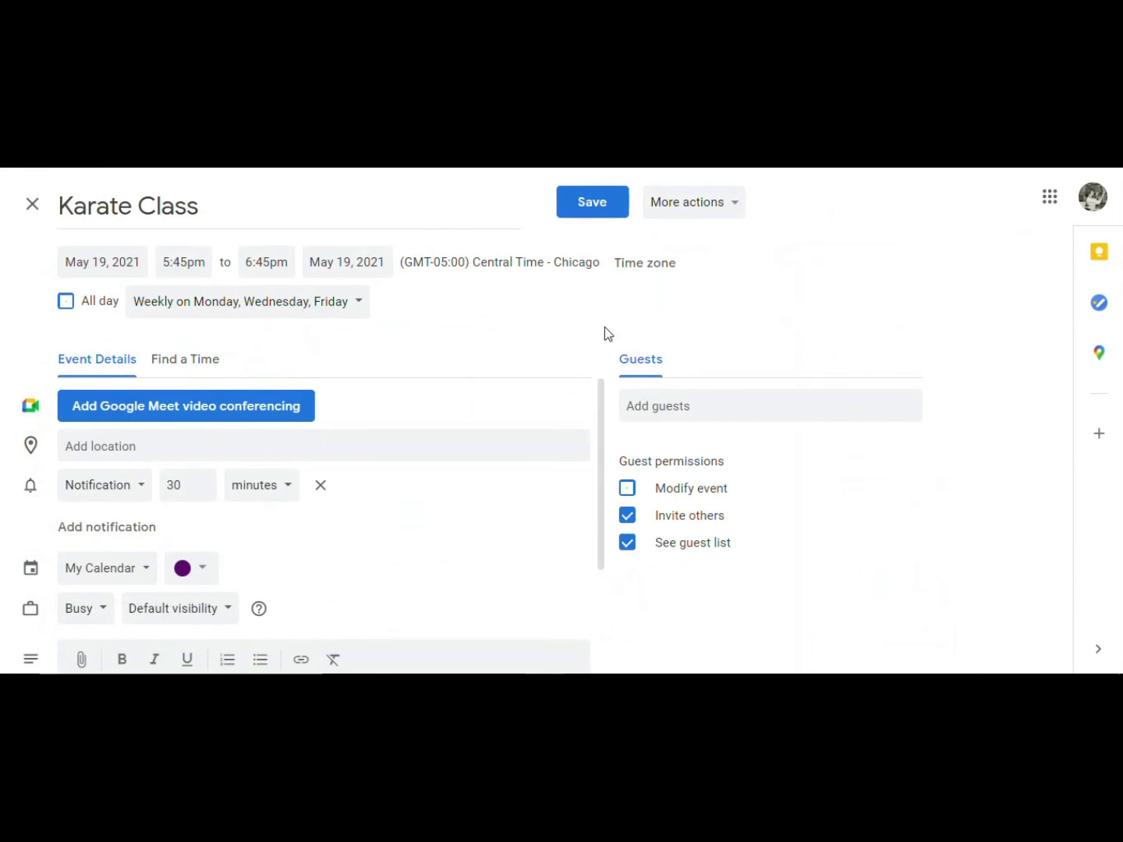
pyautogui.click(144, 573)
pyautogui.click(145, 636)
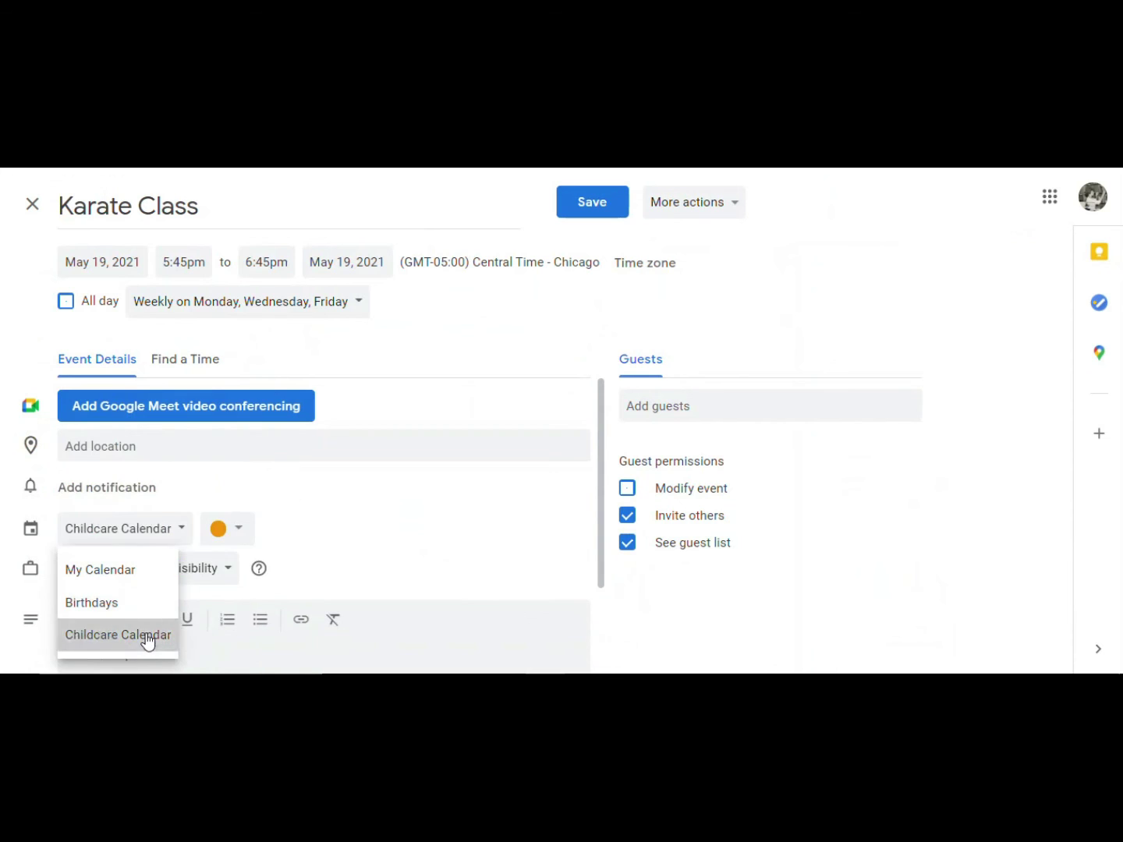
pyautogui.click(592, 204)
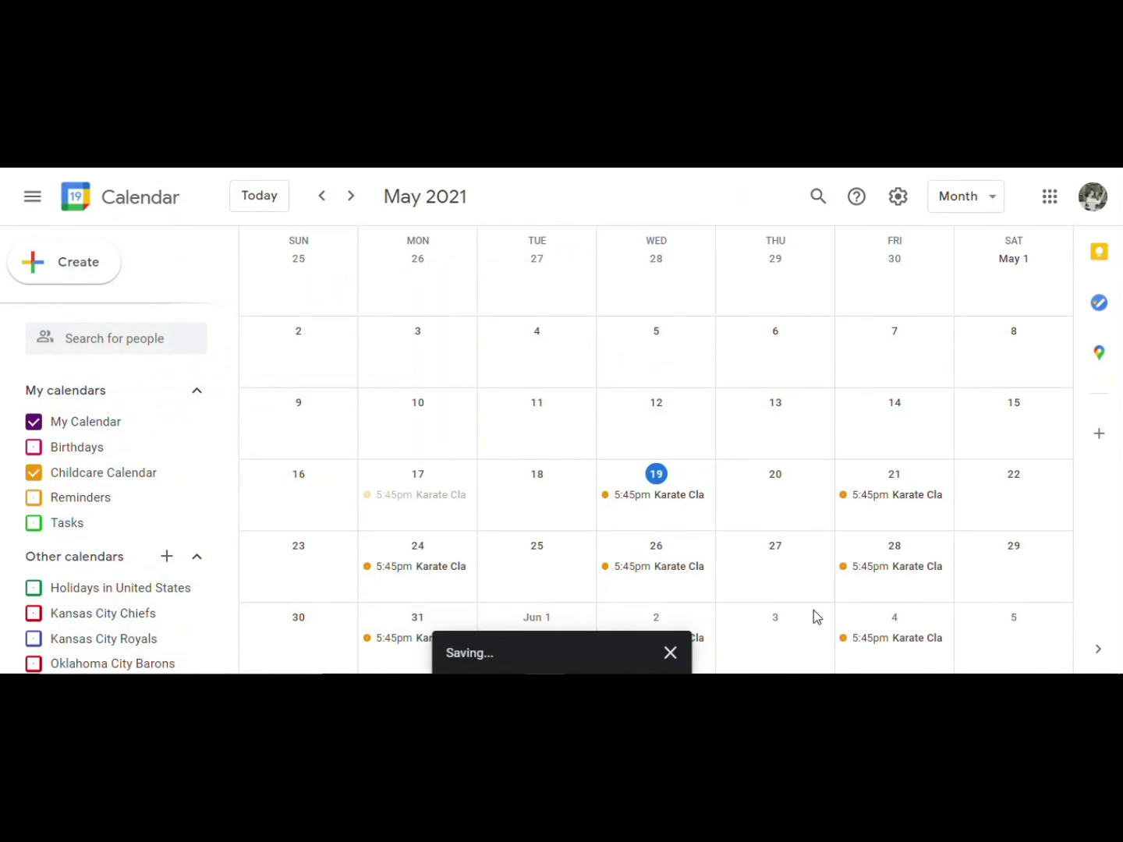